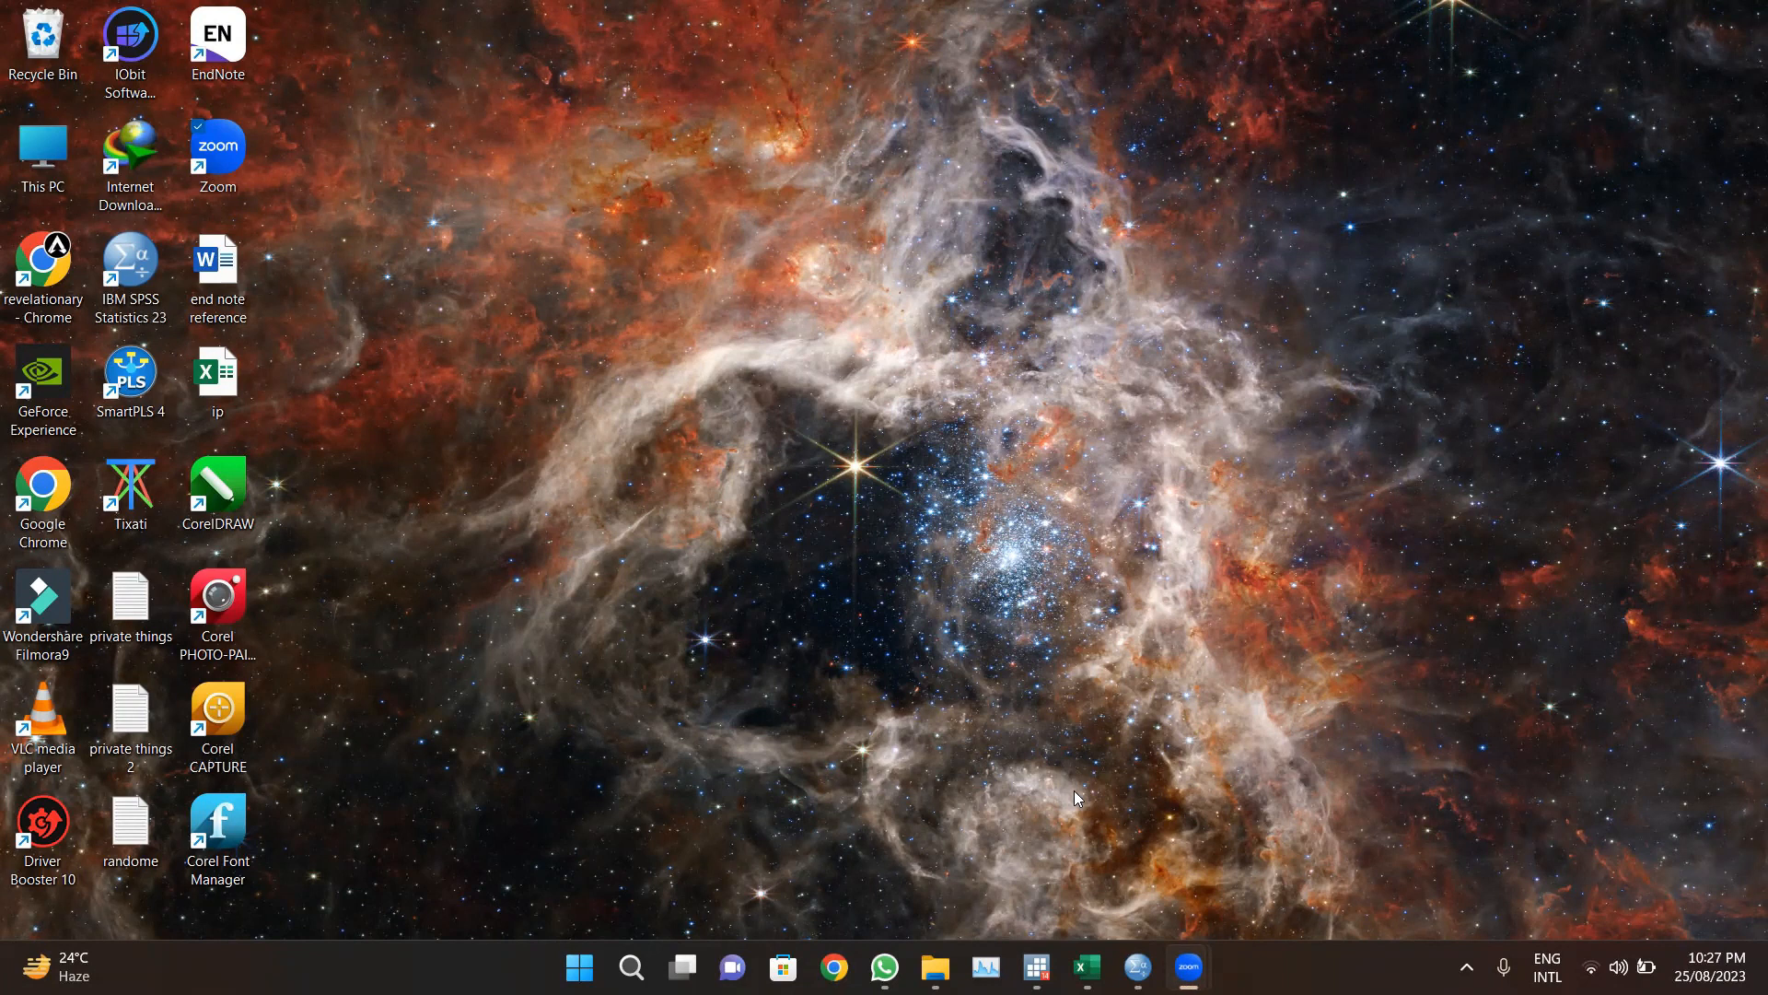
Step: Switch to the Excel responses workbook and scroll through its survey data columns
key("alt+Tab")
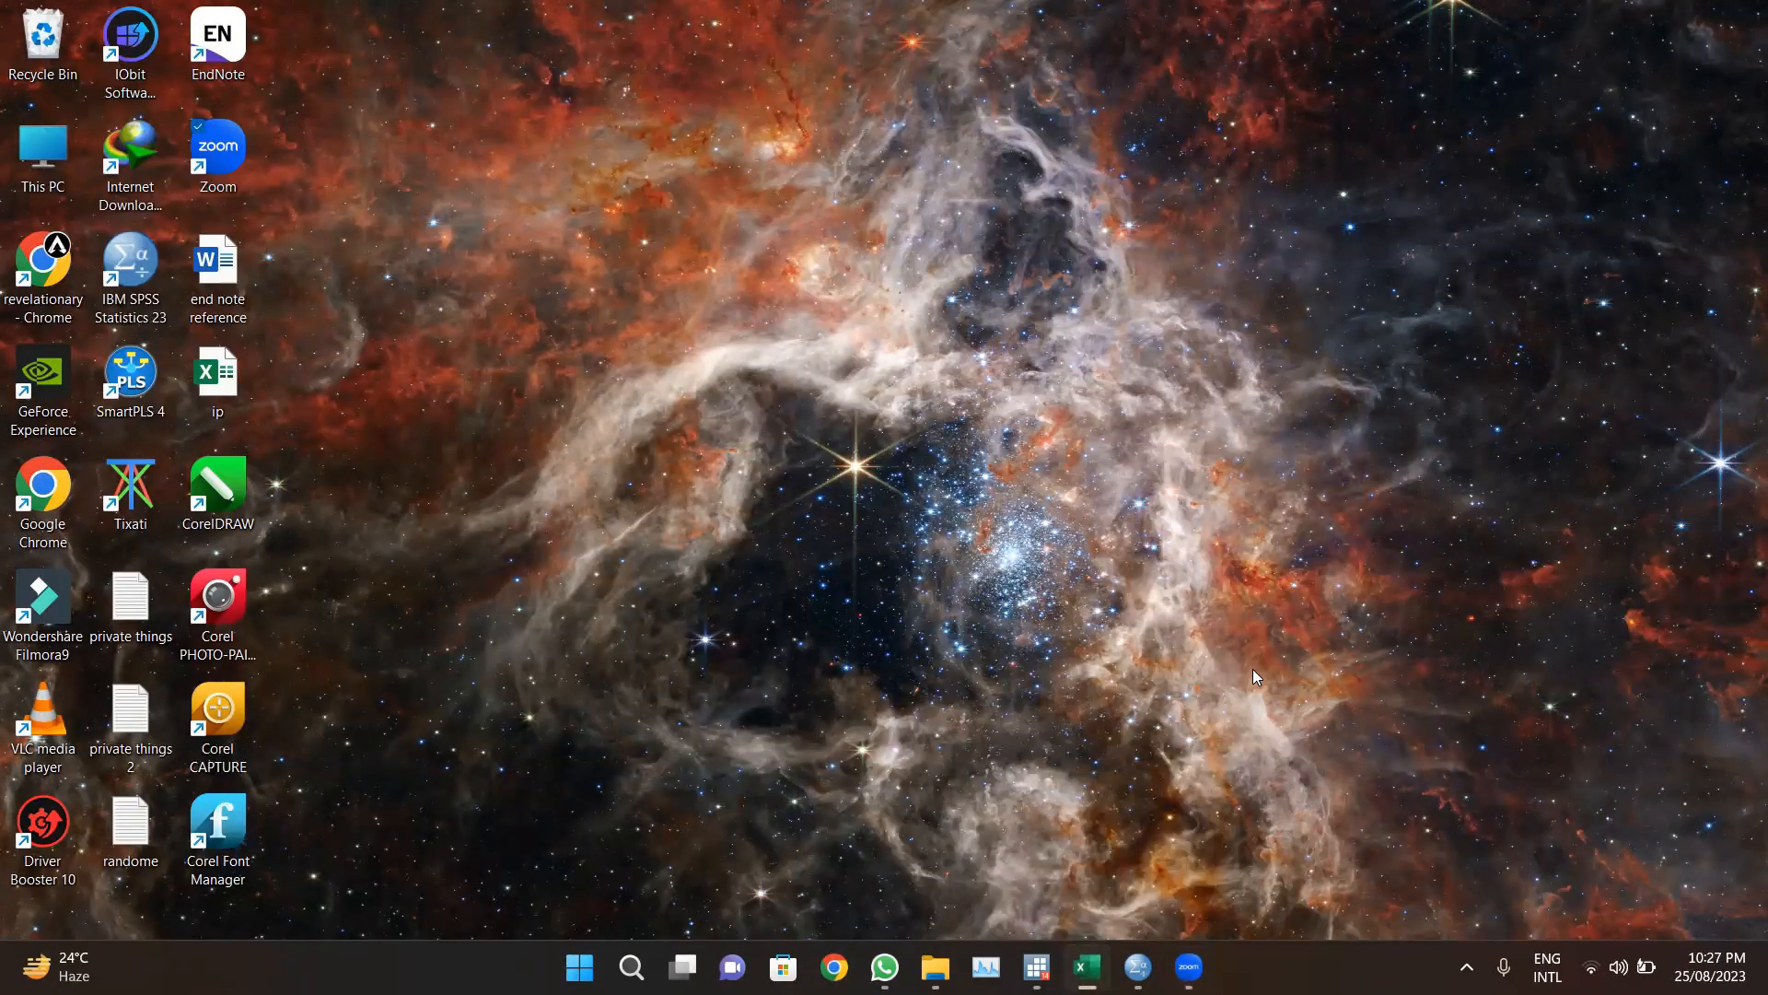
left_click(1087, 967)
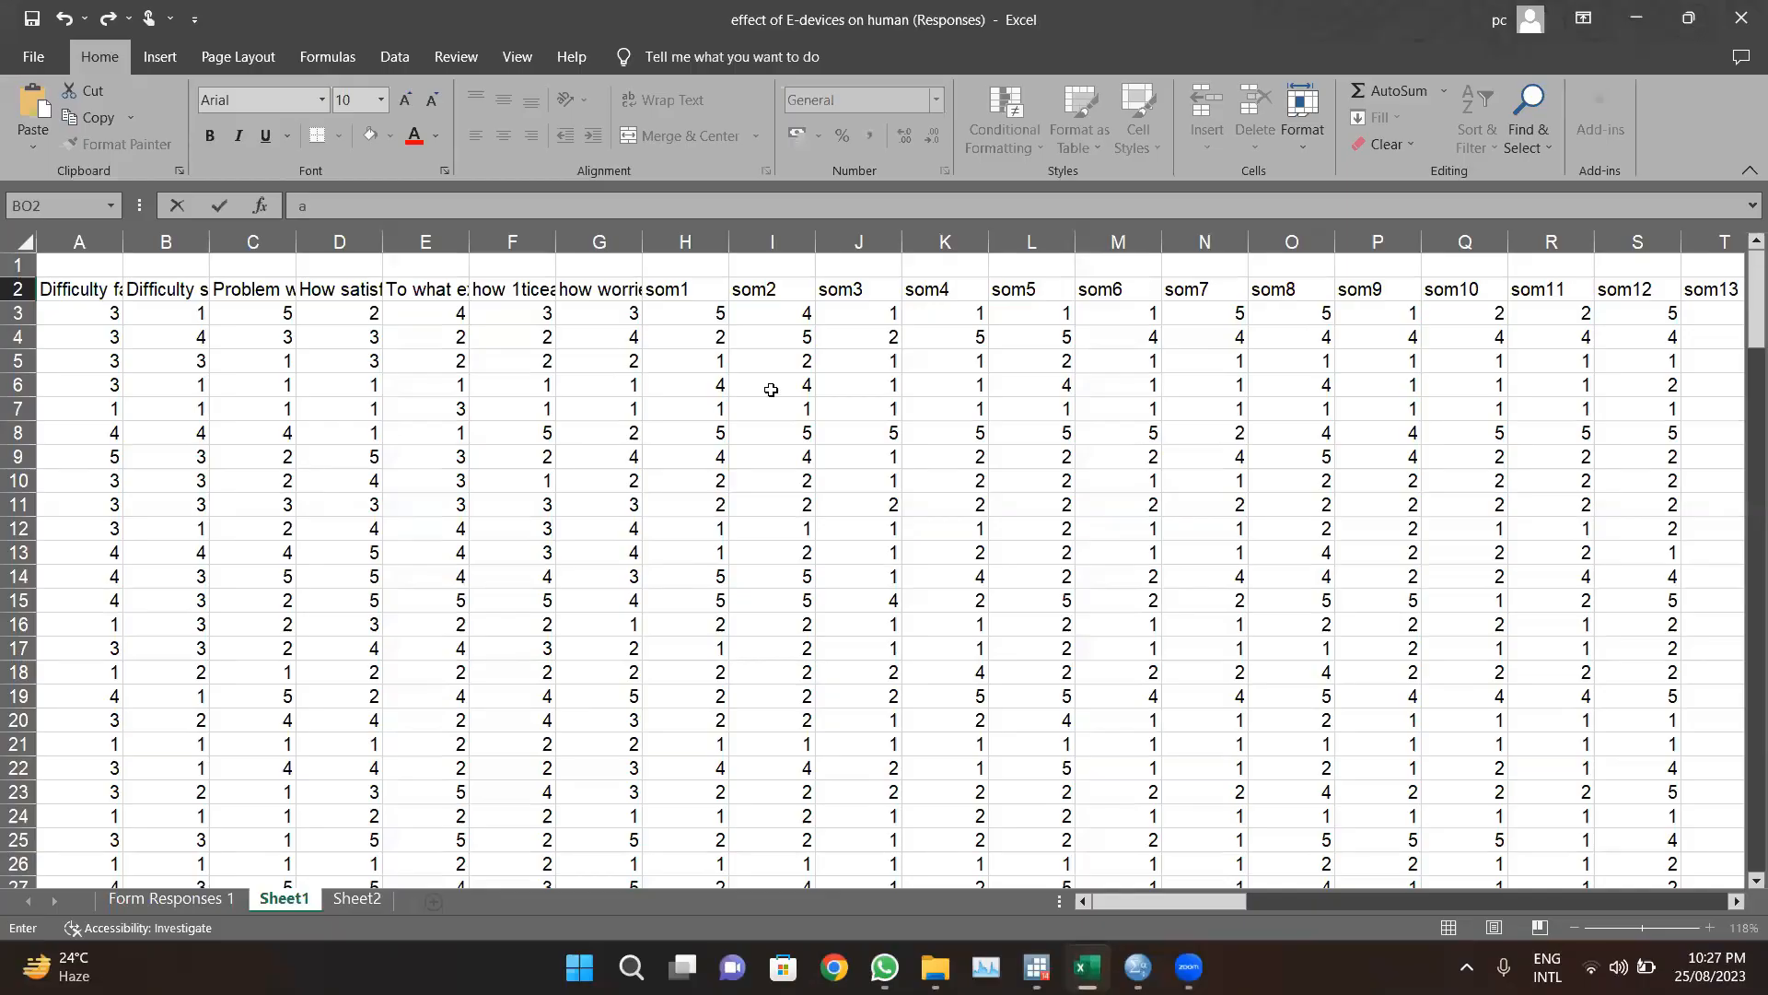
scroll(771, 389, "down", 1)
scroll(771, 389, "up", 1)
scroll(771, 389, "down", 1)
scroll(770, 390, "right", 6)
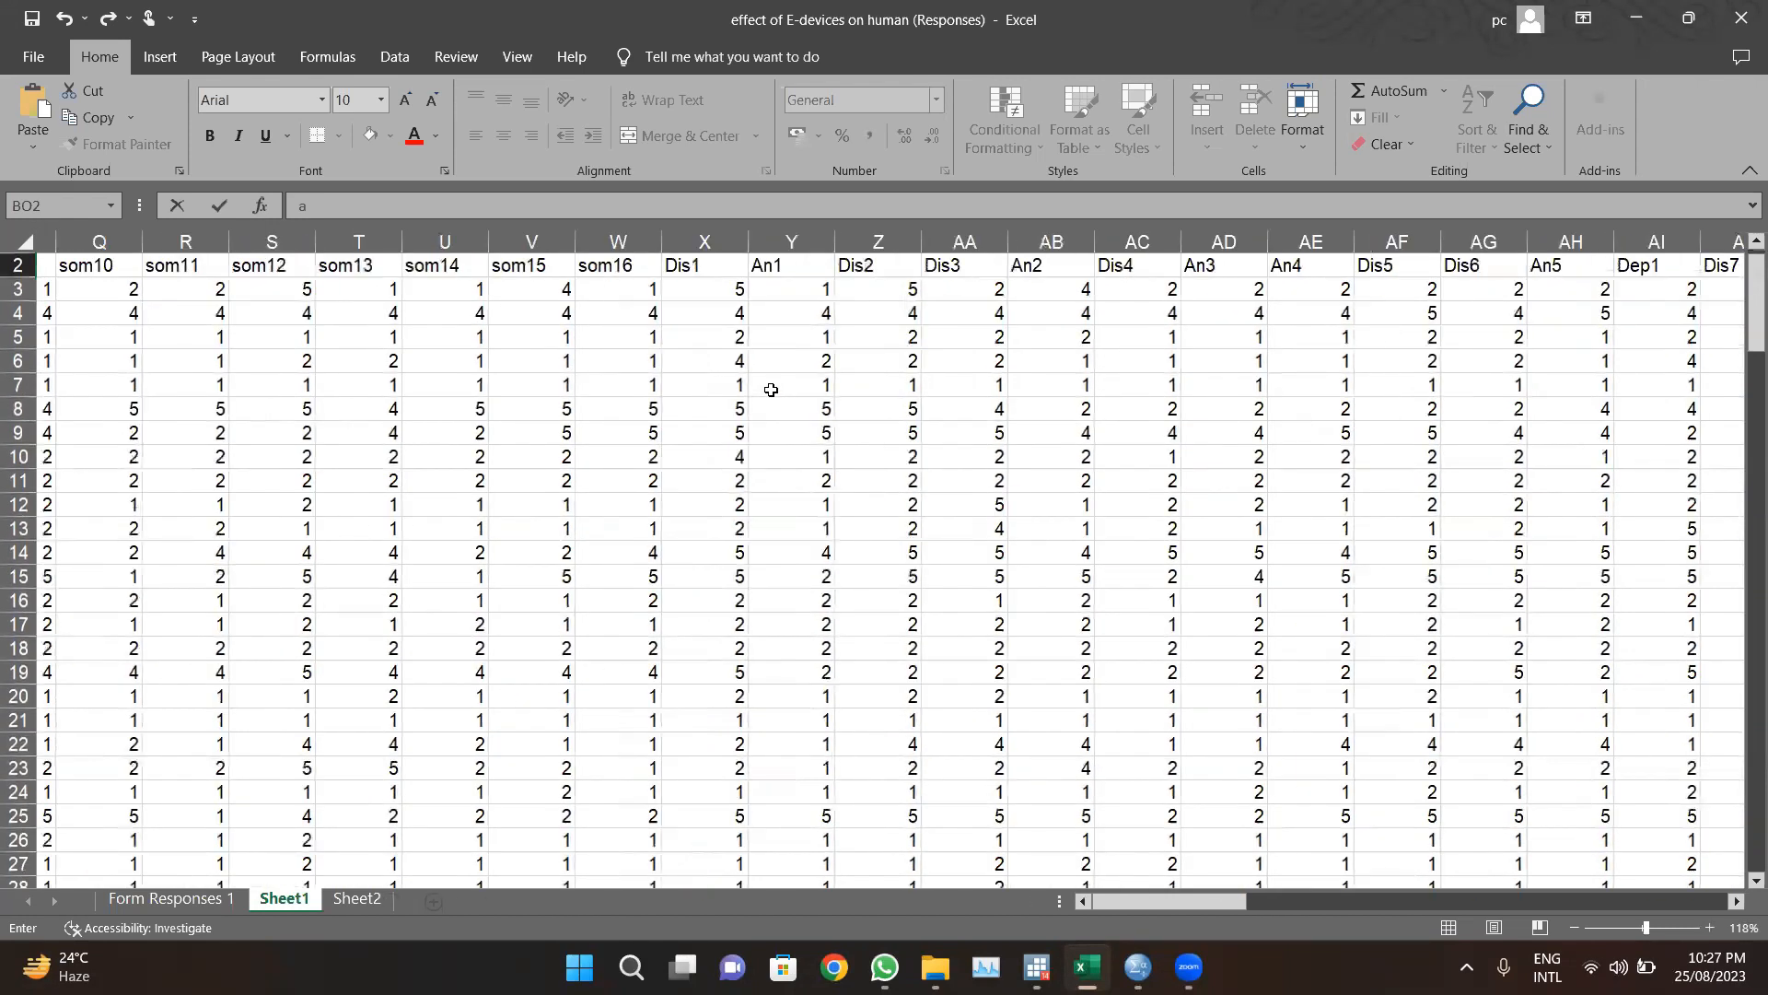
scroll(771, 390, "right", 3)
scroll(771, 390, "left", 9)
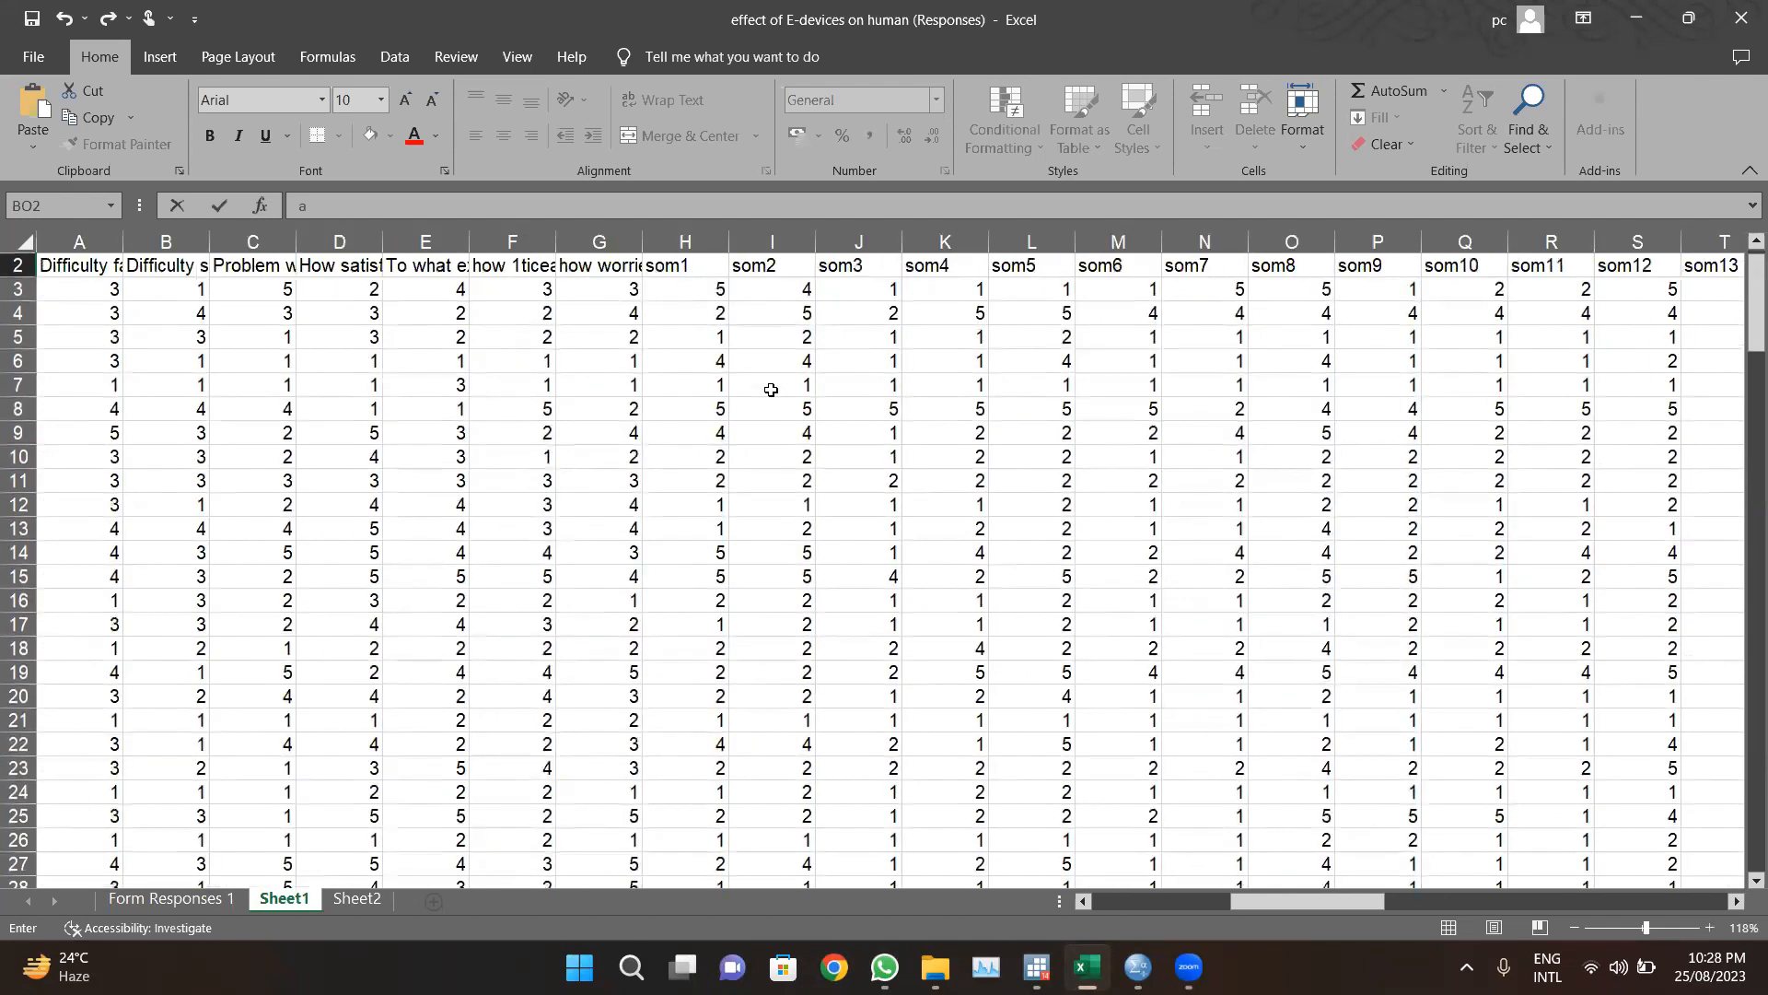
scroll(771, 389, "right", 3)
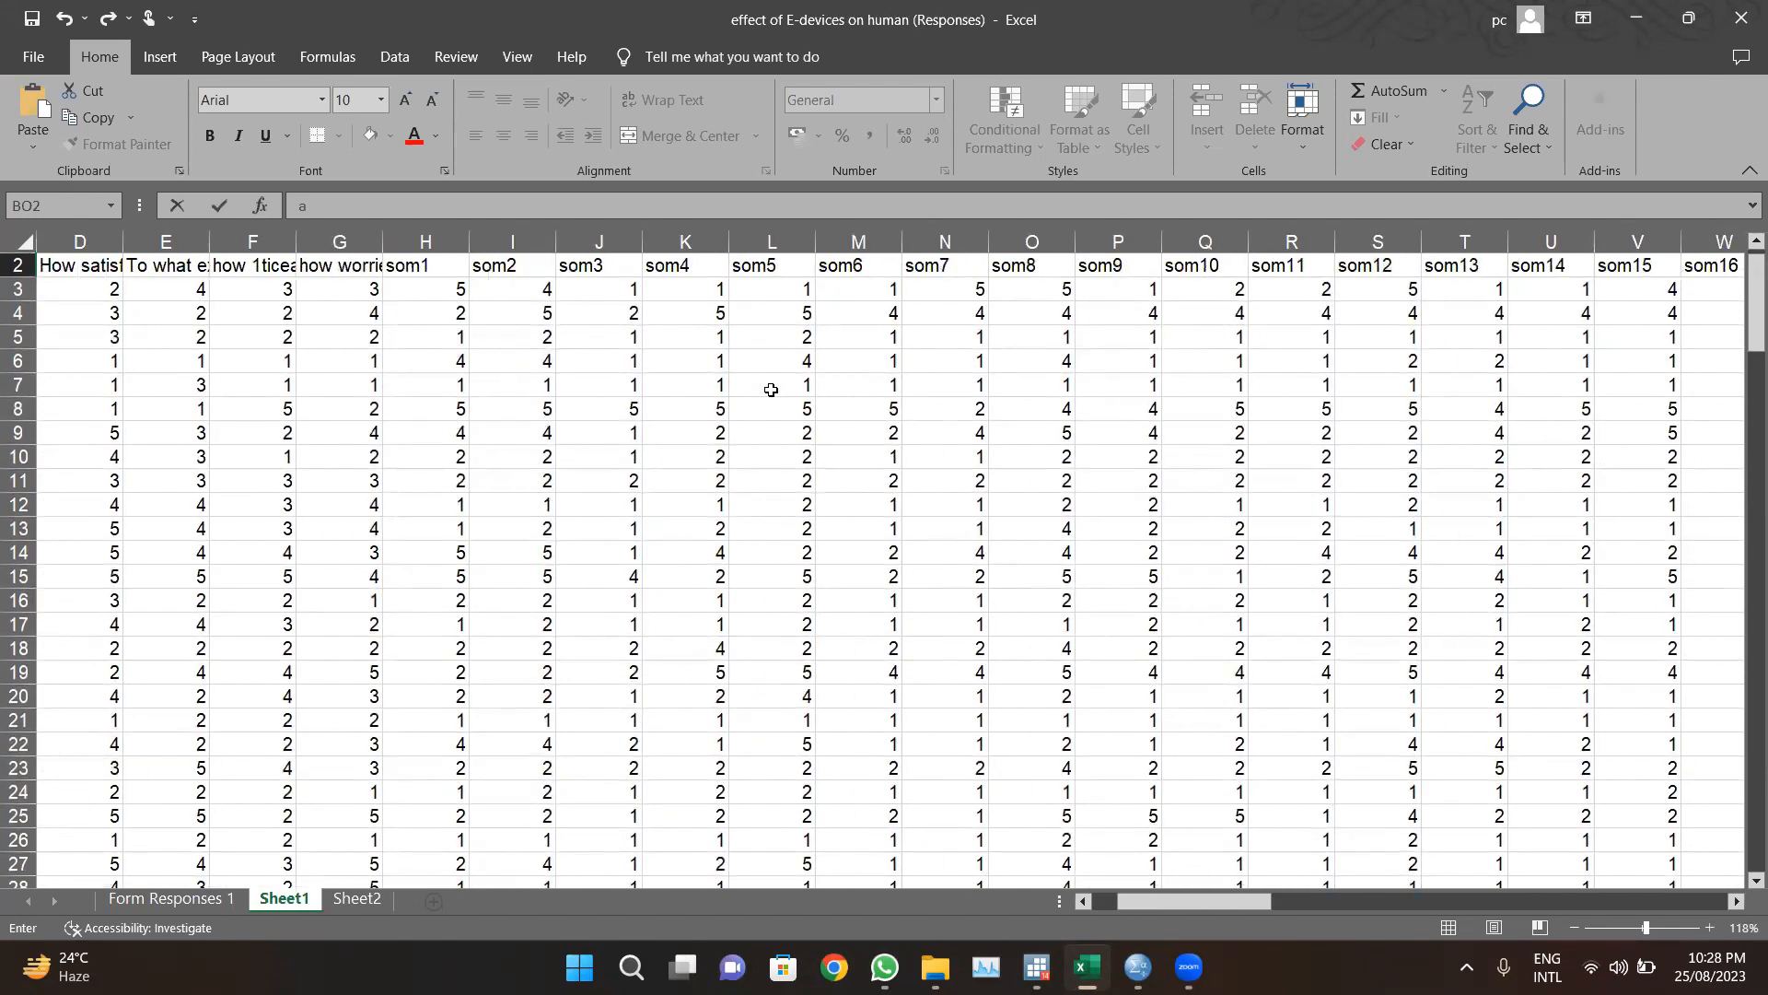
Step: Save the effect of E-devices on human (Responses) workbook
left_click(33, 56)
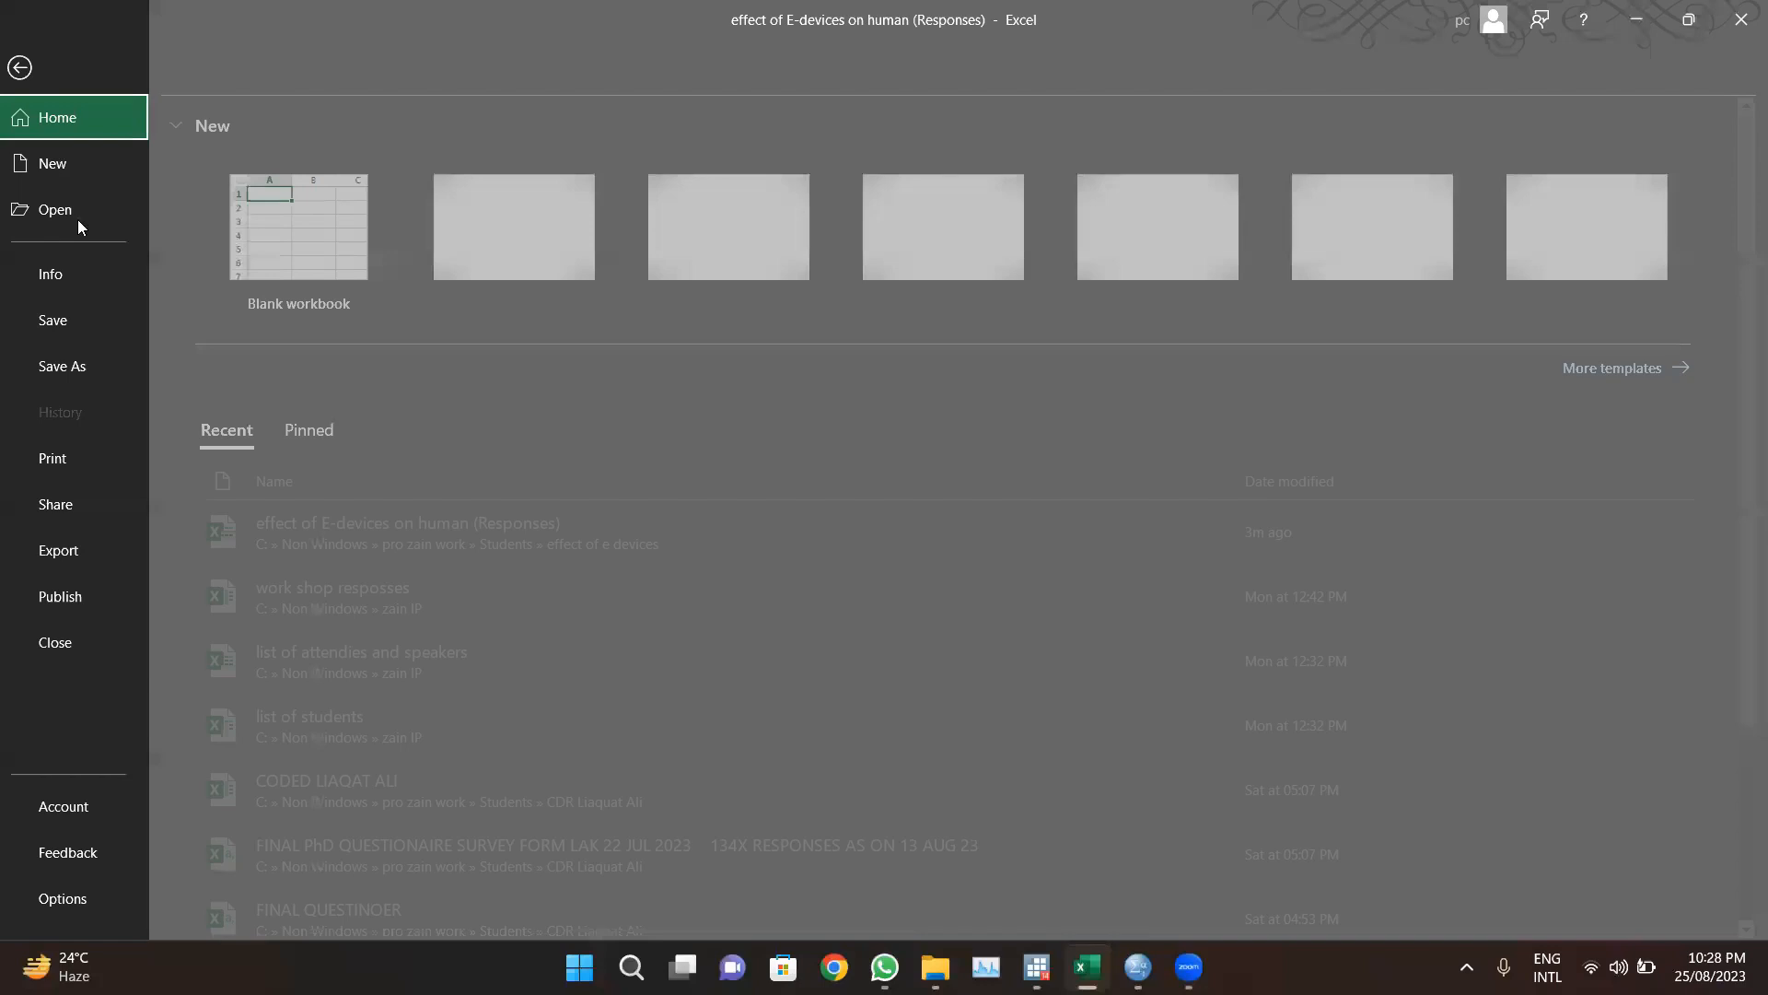
left_click(55, 320)
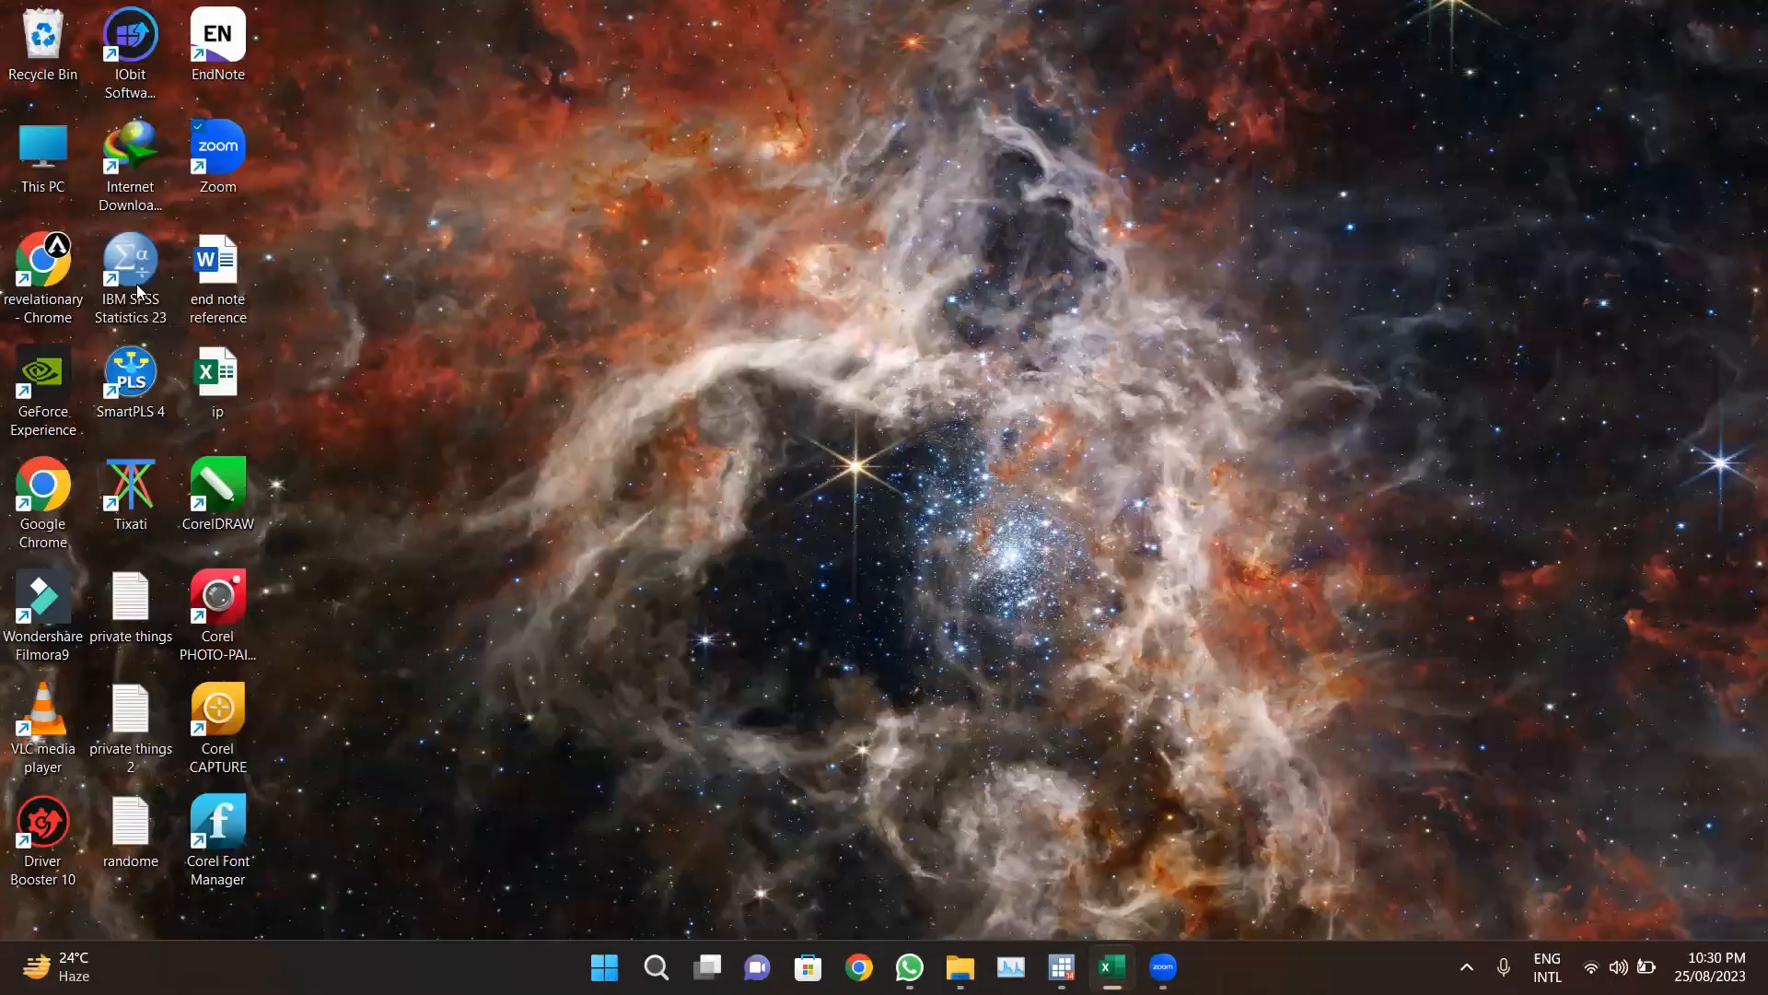
Step: Launch IBM SPSS Statistics 23 and close its welcome dialog
double_click(138, 291)
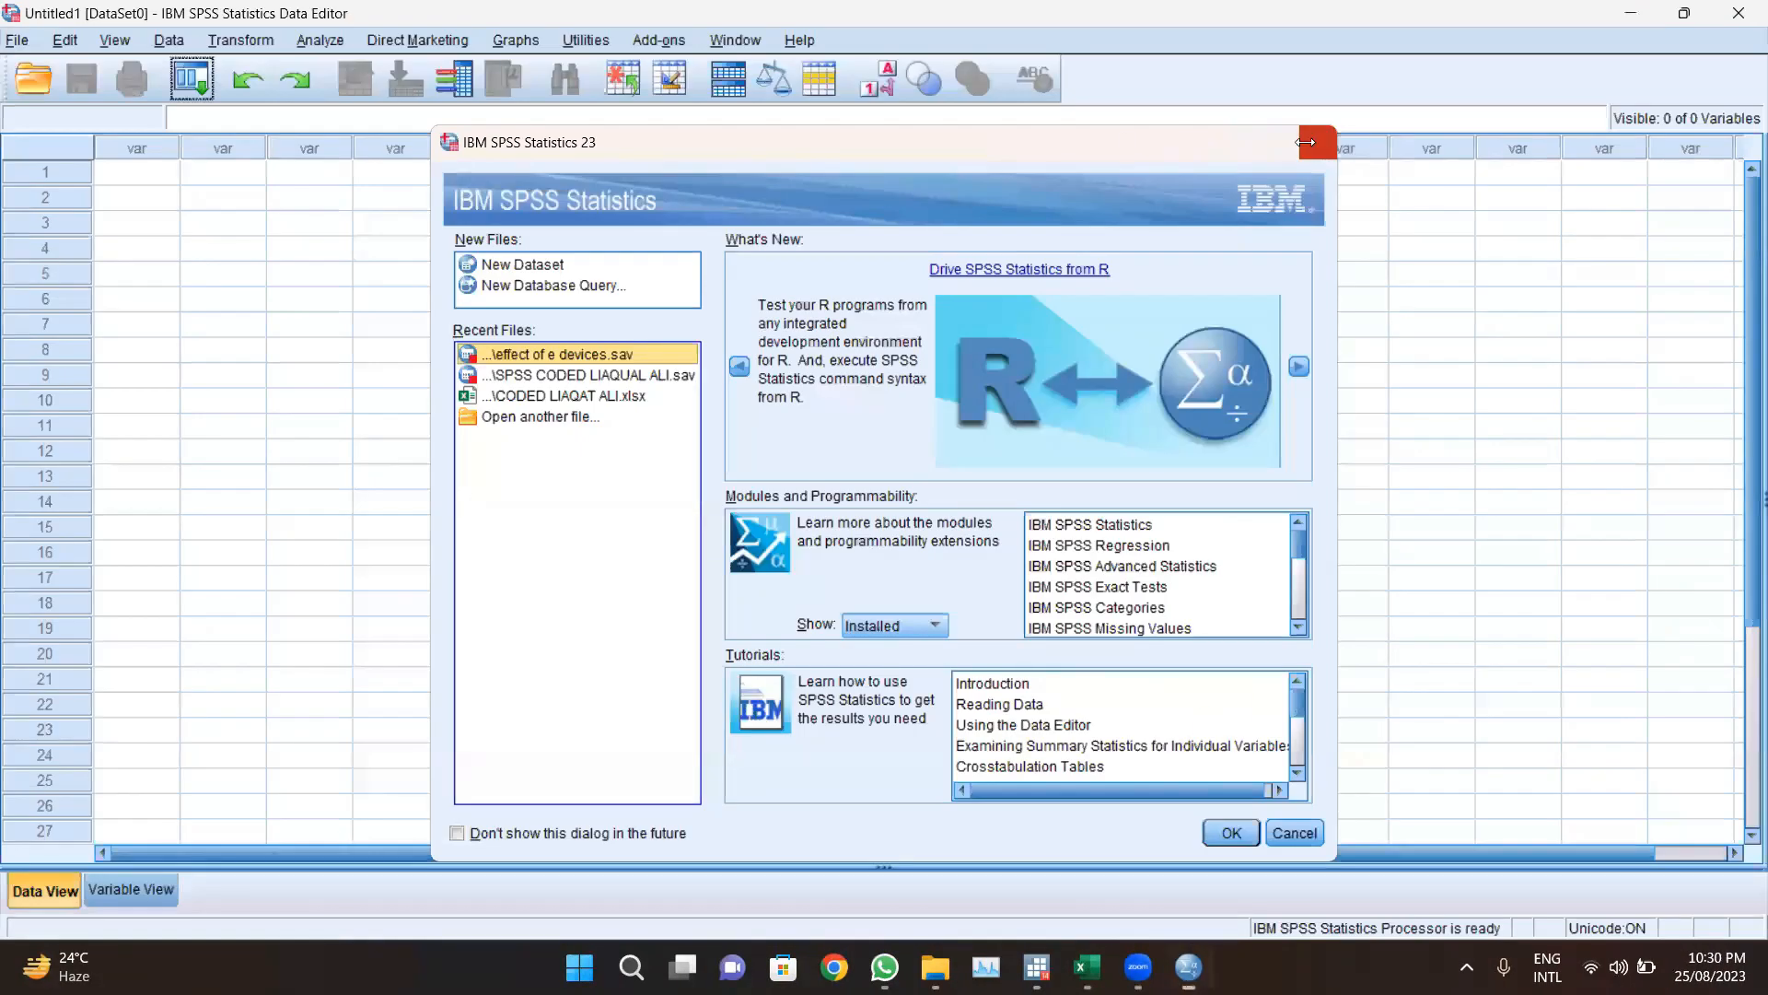
left_click(1306, 142)
mouse_move(1094, 963)
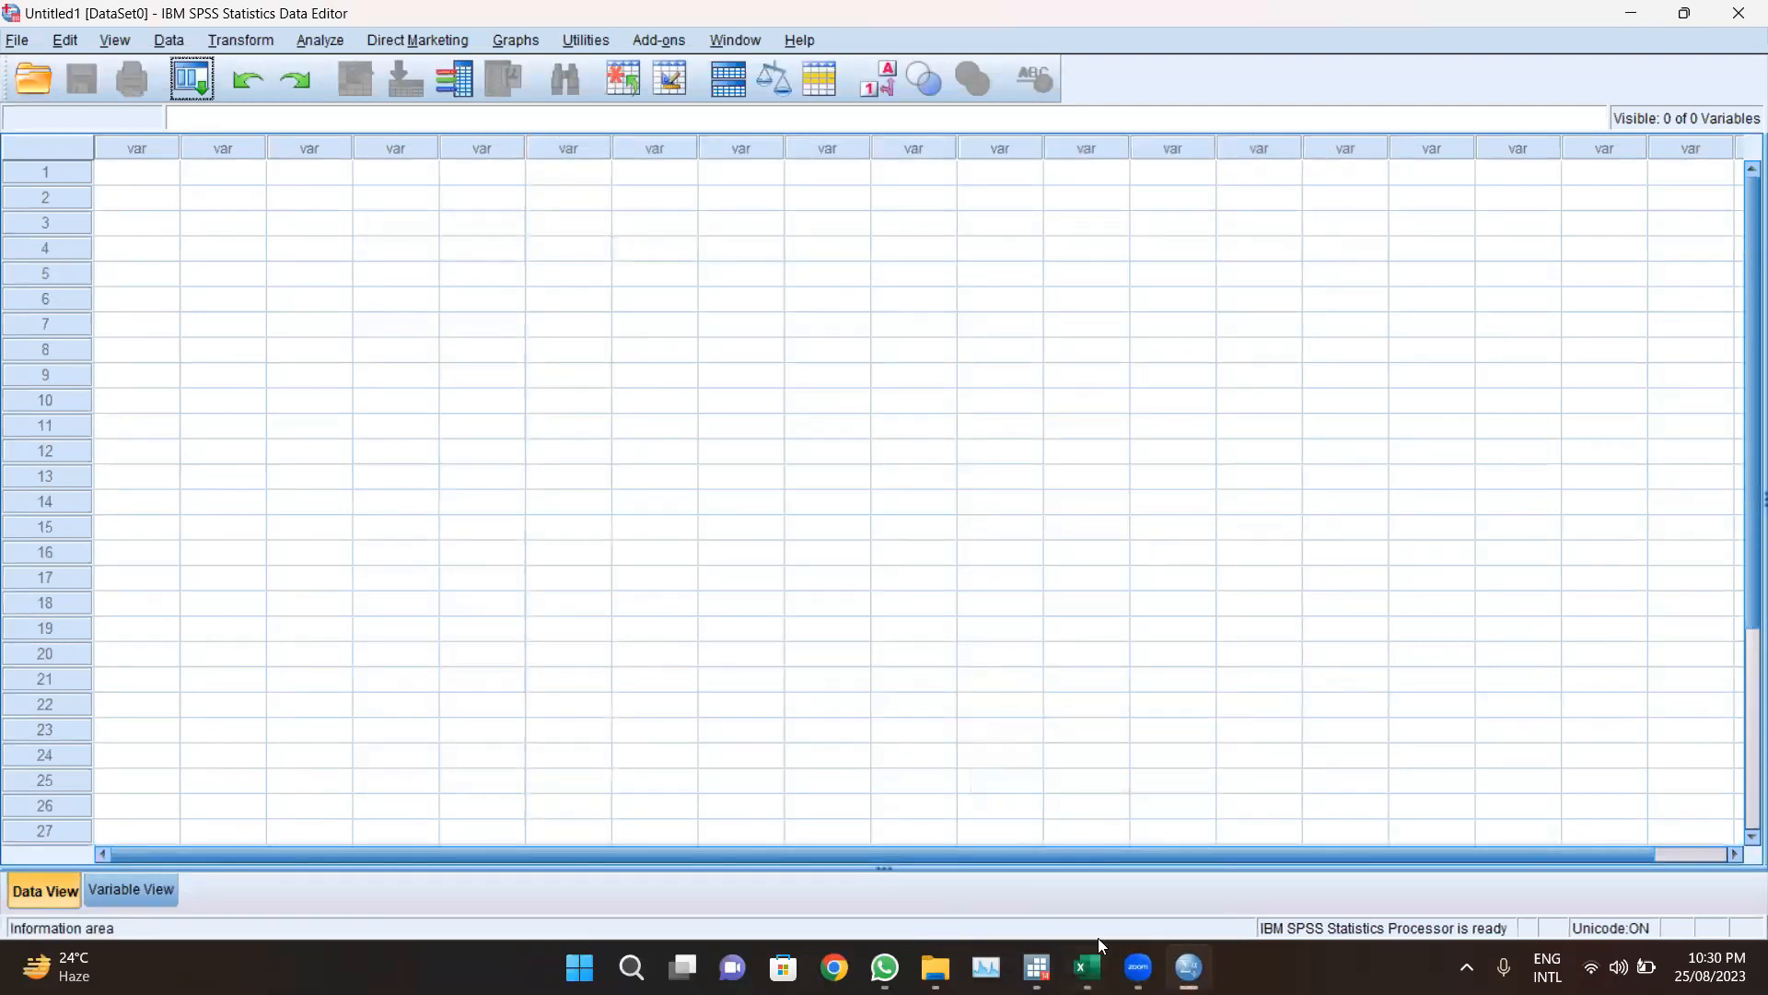
Step: Start opening a data file and browse the Look in list to the Students folder on Local Disk (C:)
left_click(18, 43)
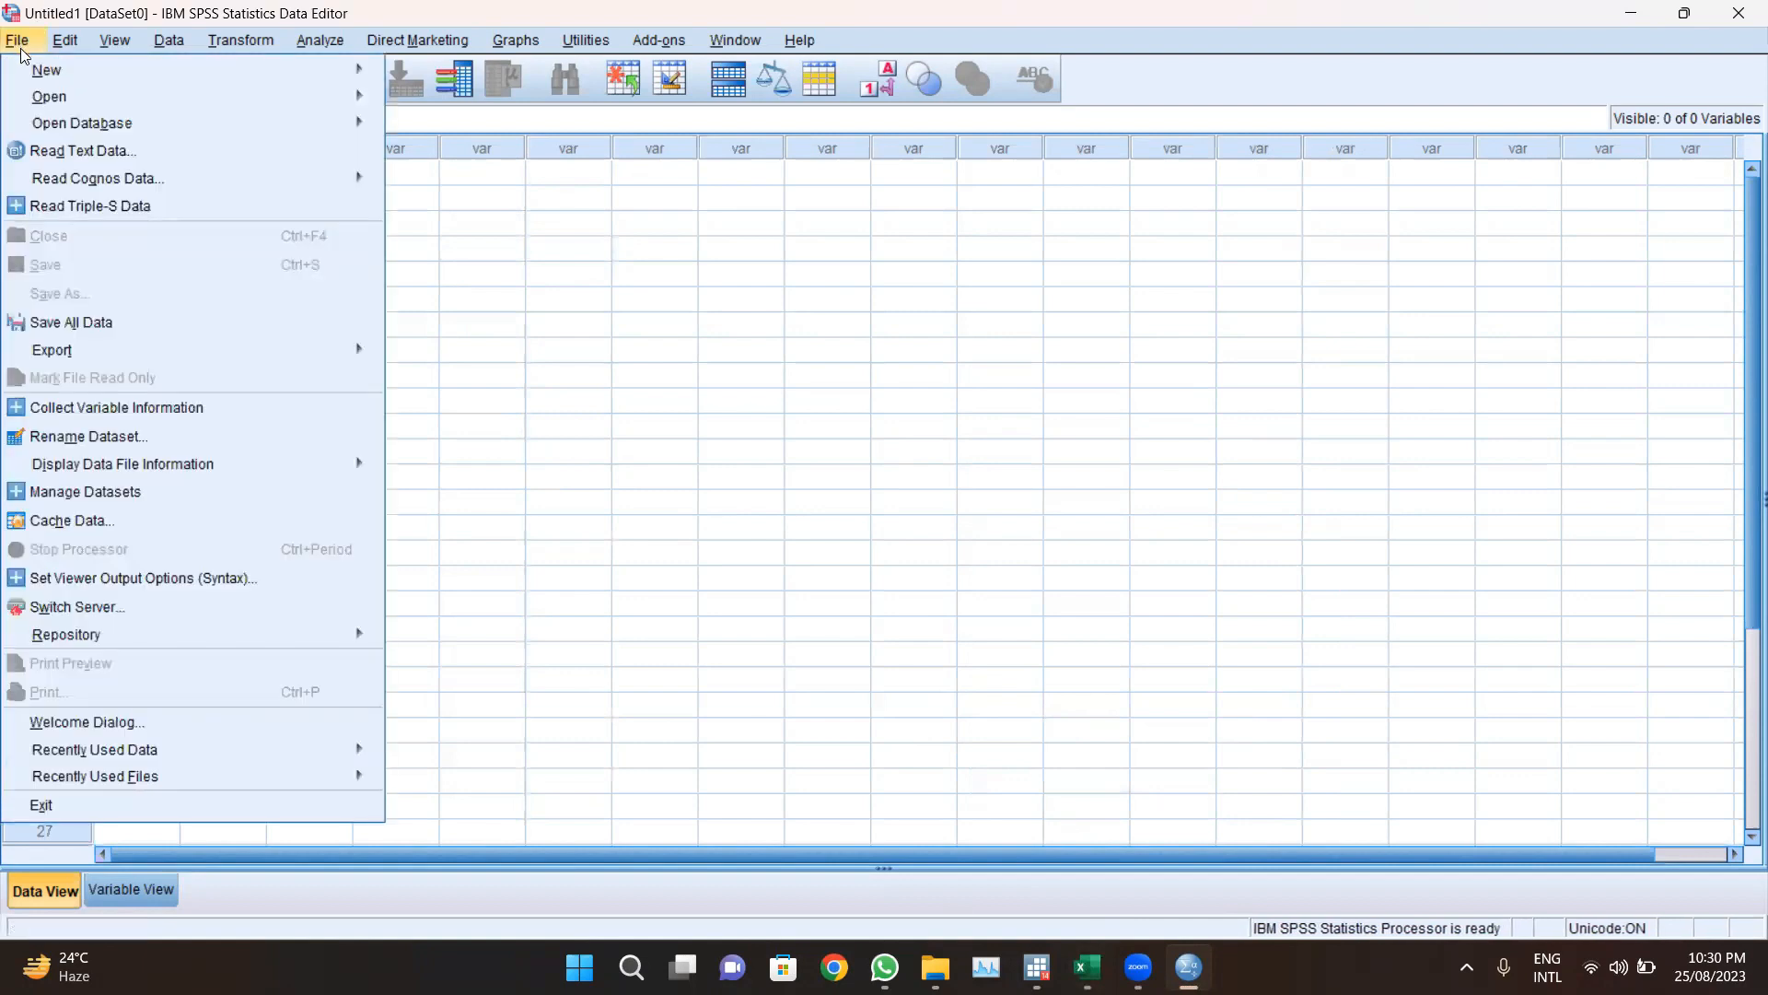
mouse_move(330, 93)
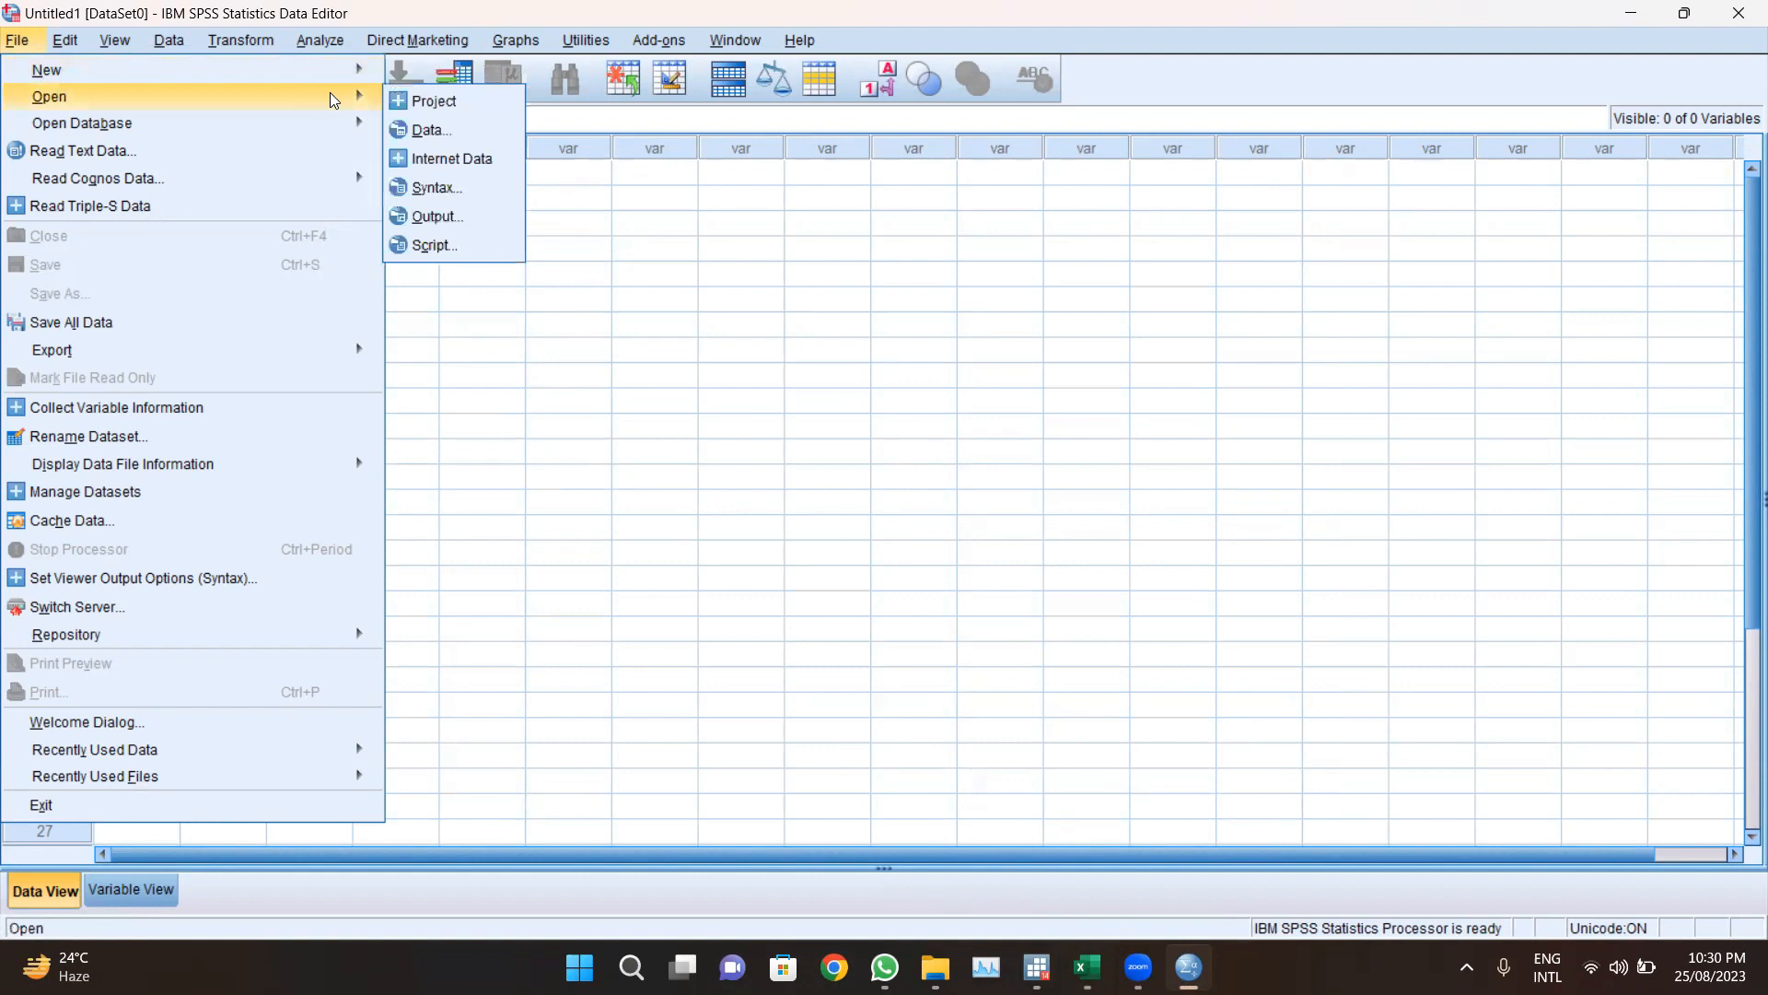
left_click(417, 134)
left_click(761, 298)
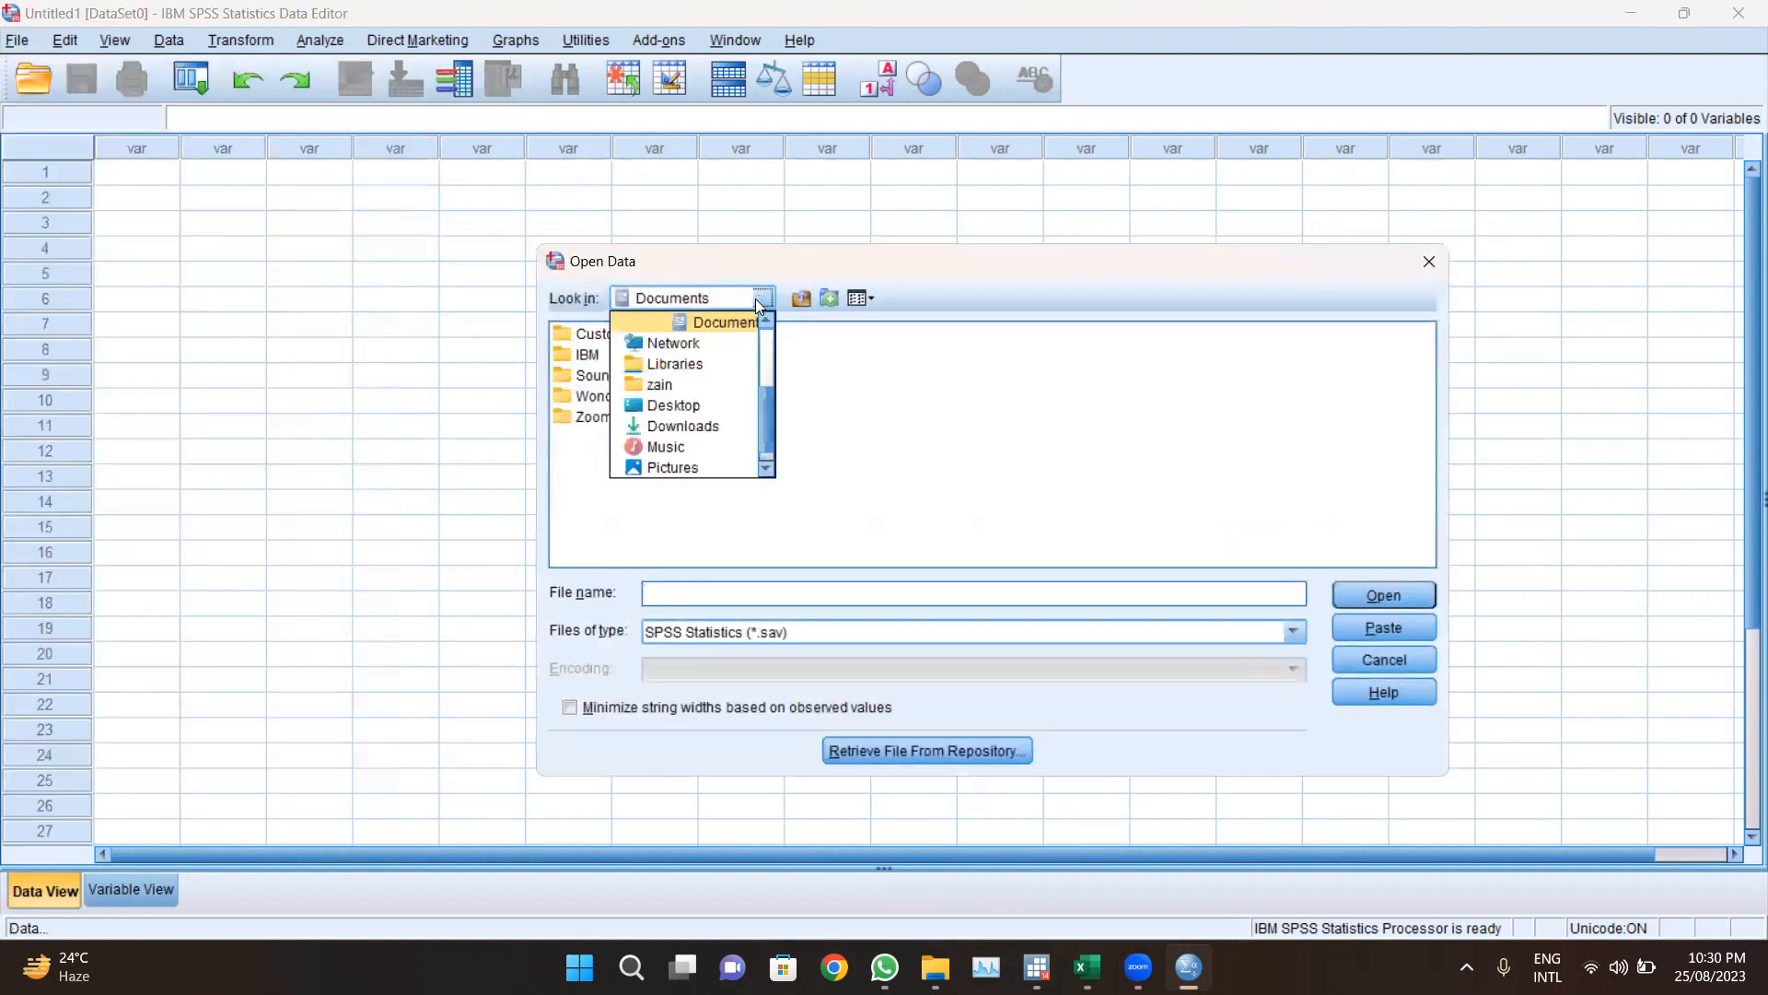
left_click(1087, 653)
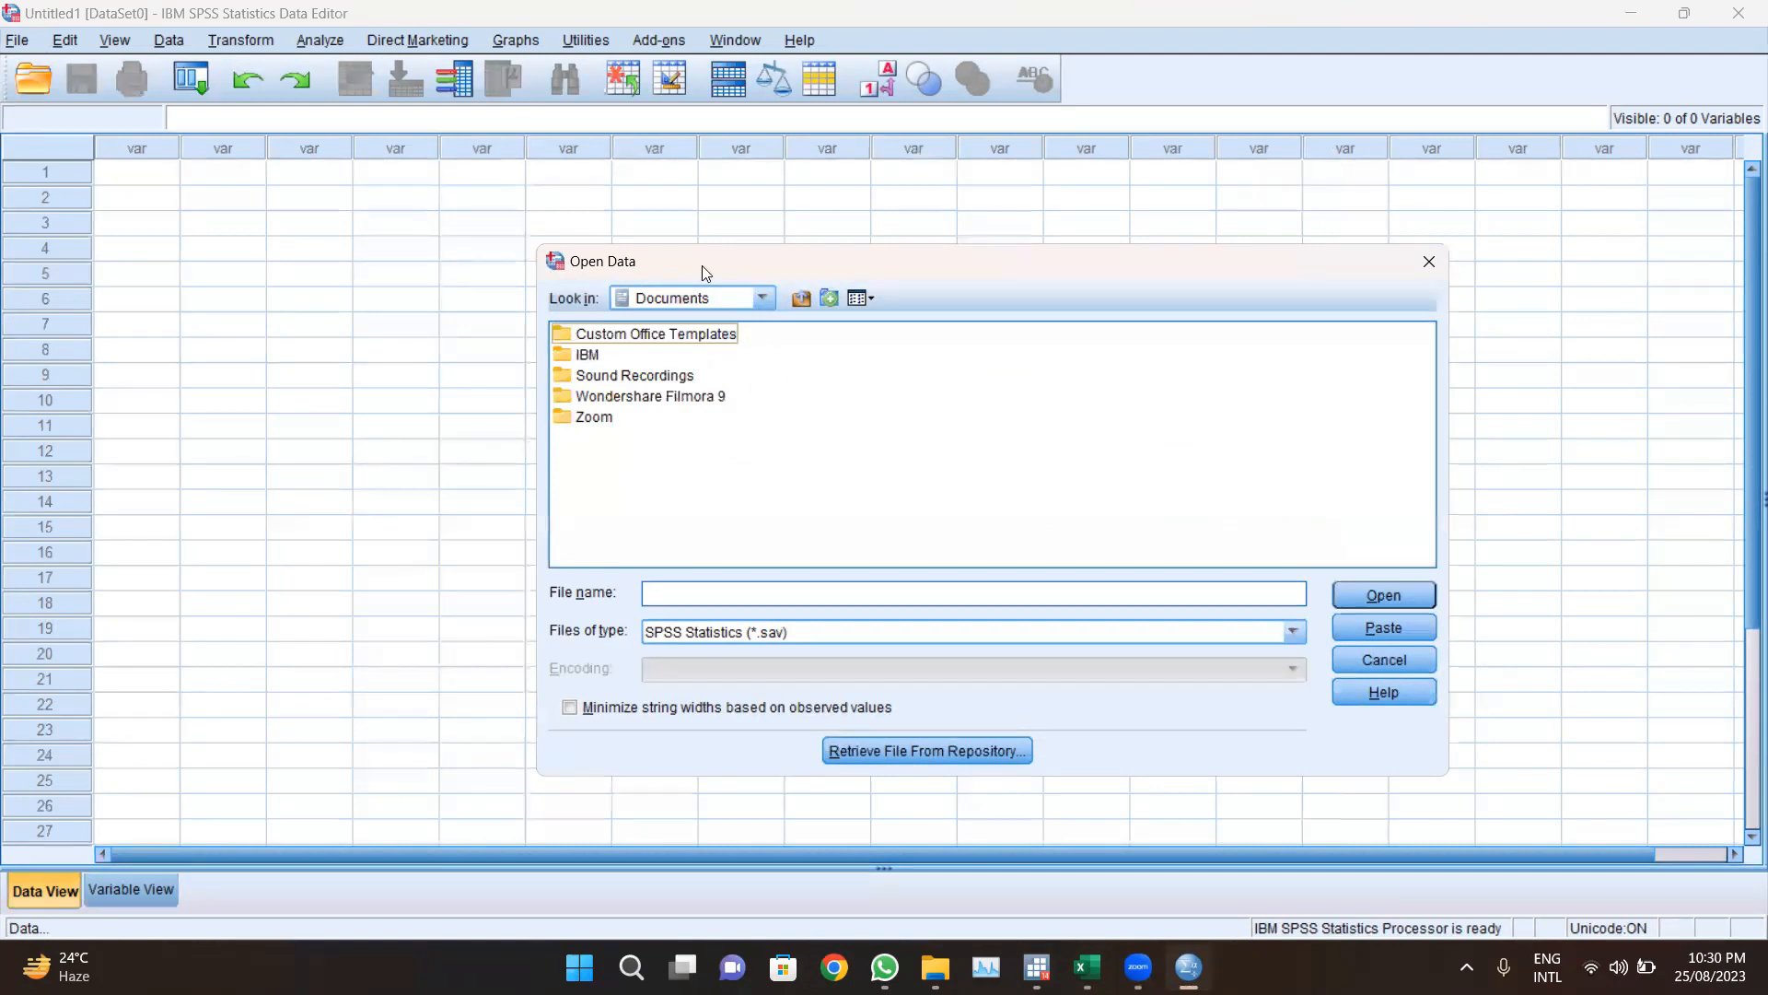
left_click(757, 300)
scroll(761, 387, "up", 3)
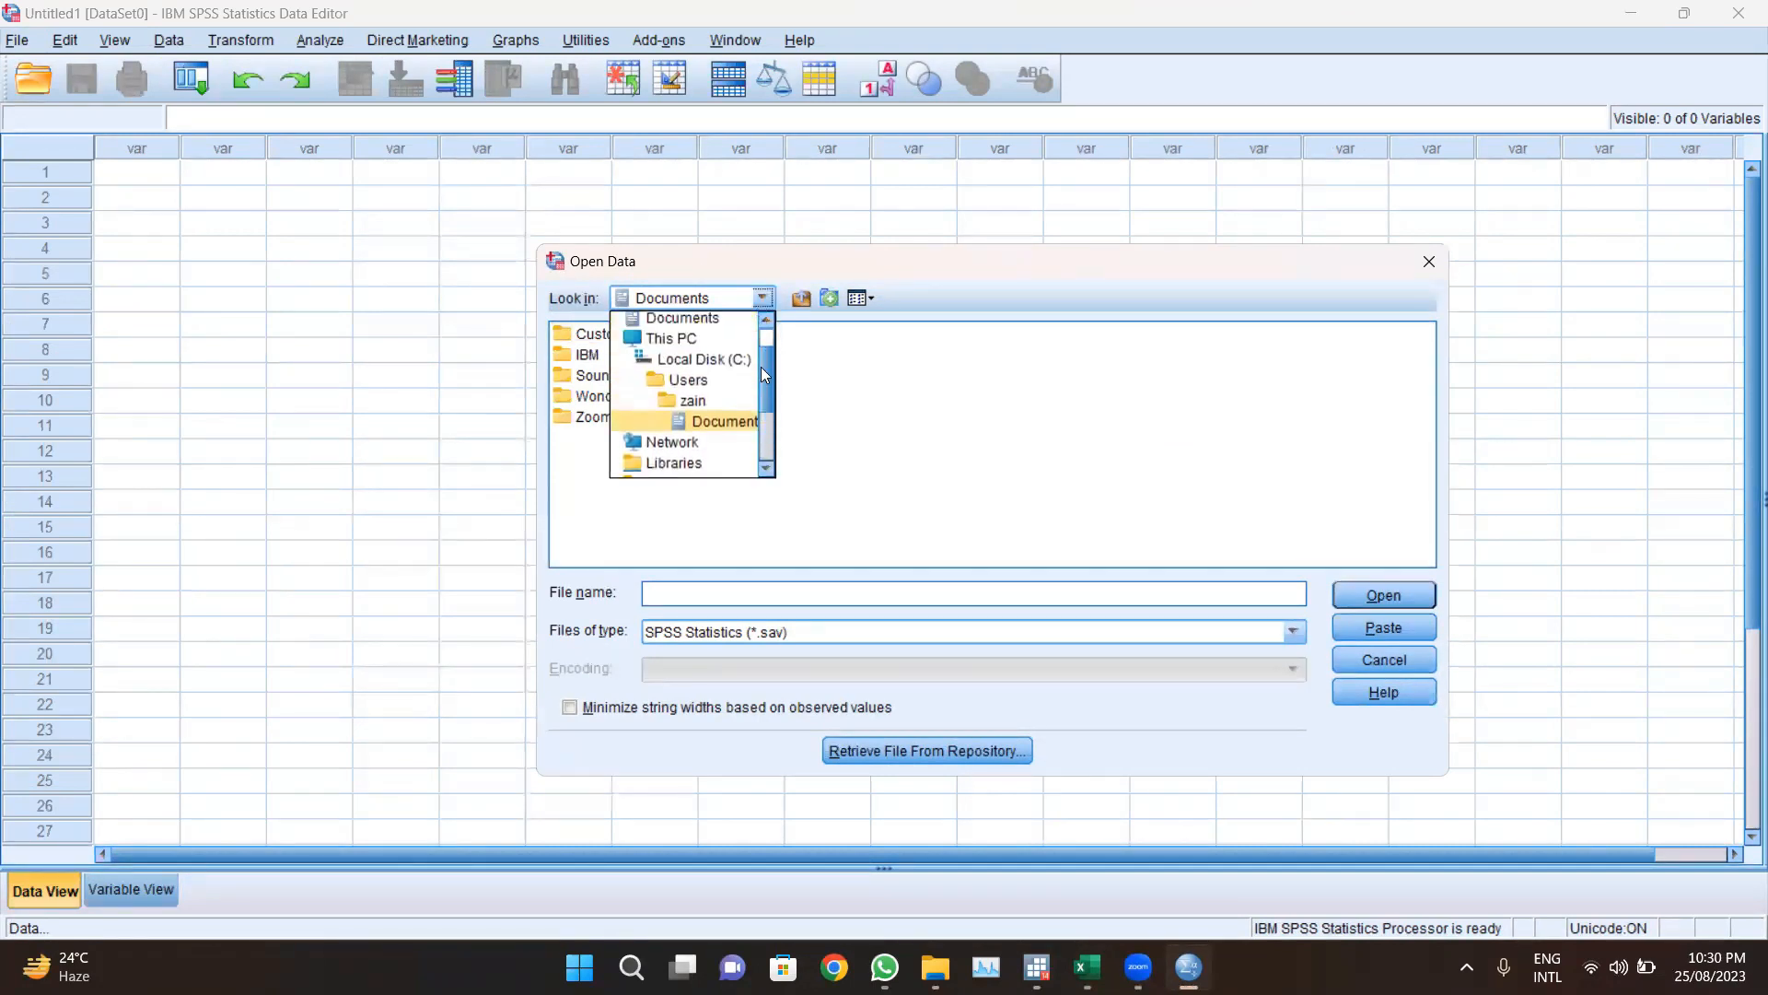
left_click(739, 385)
double_click(654, 378)
double_click(645, 398)
double_click(612, 356)
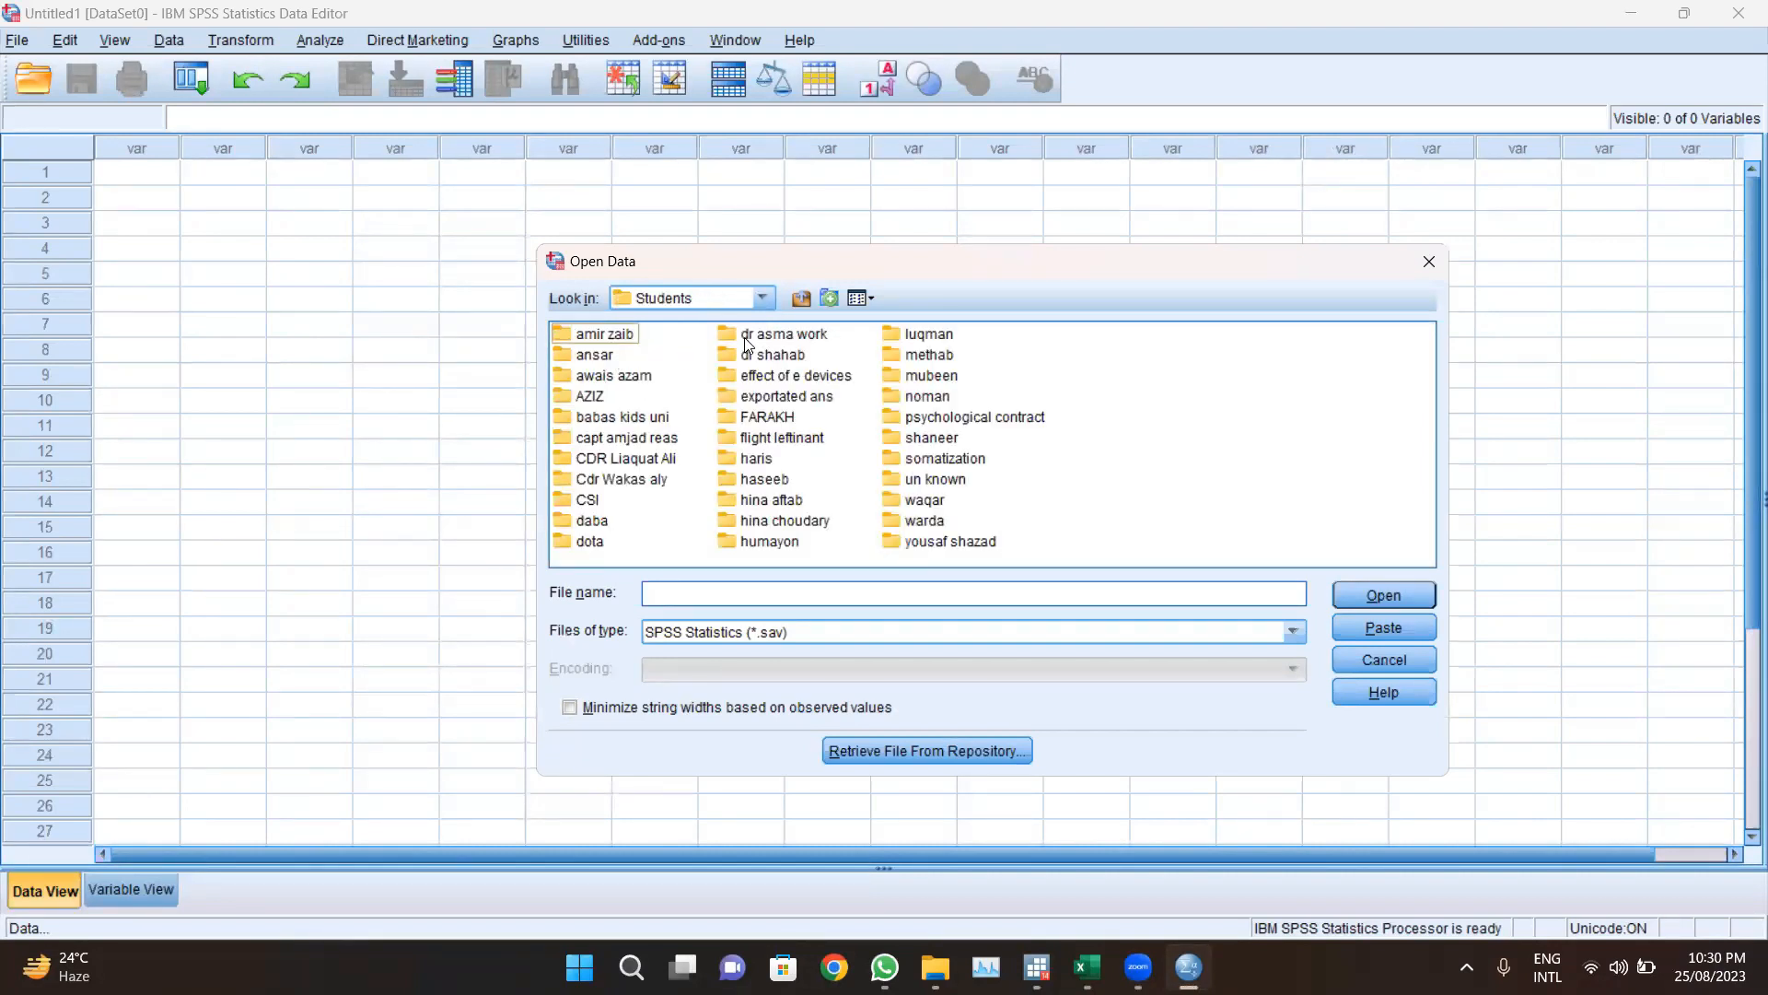
Step: Open the effect of e devices folder and load the effect of e devices data into the editor
double_click(781, 374)
left_click(623, 376)
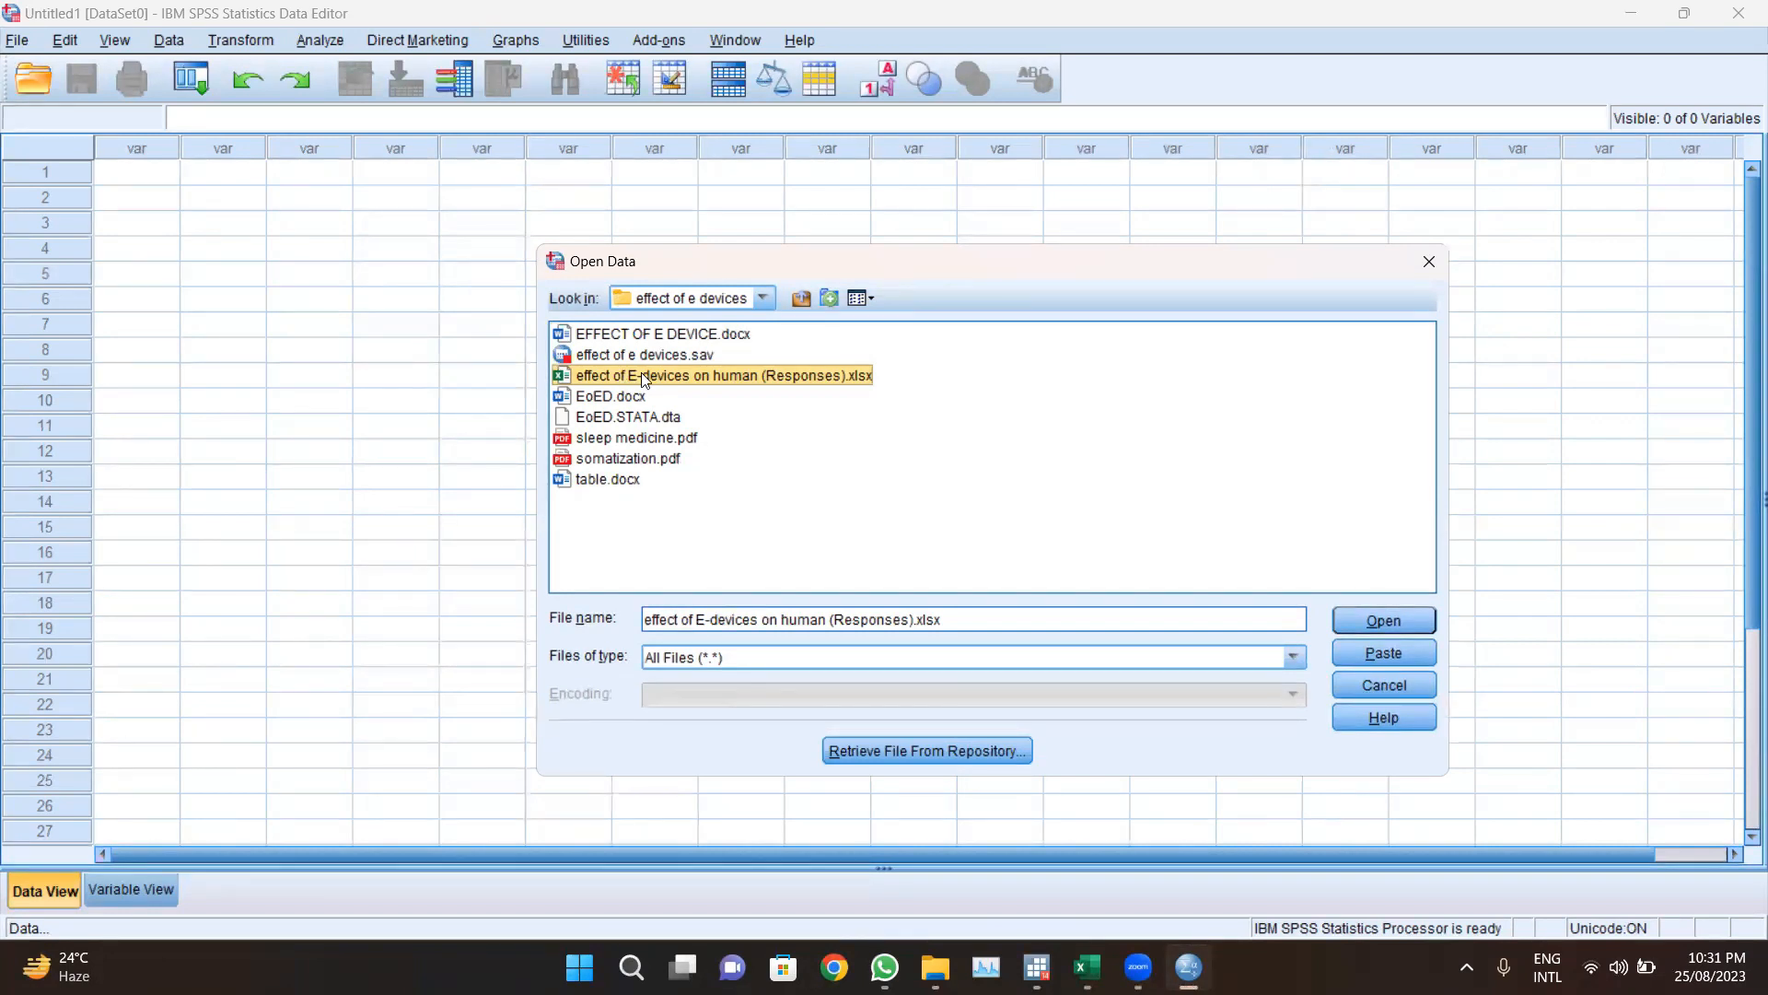
left_click(1383, 620)
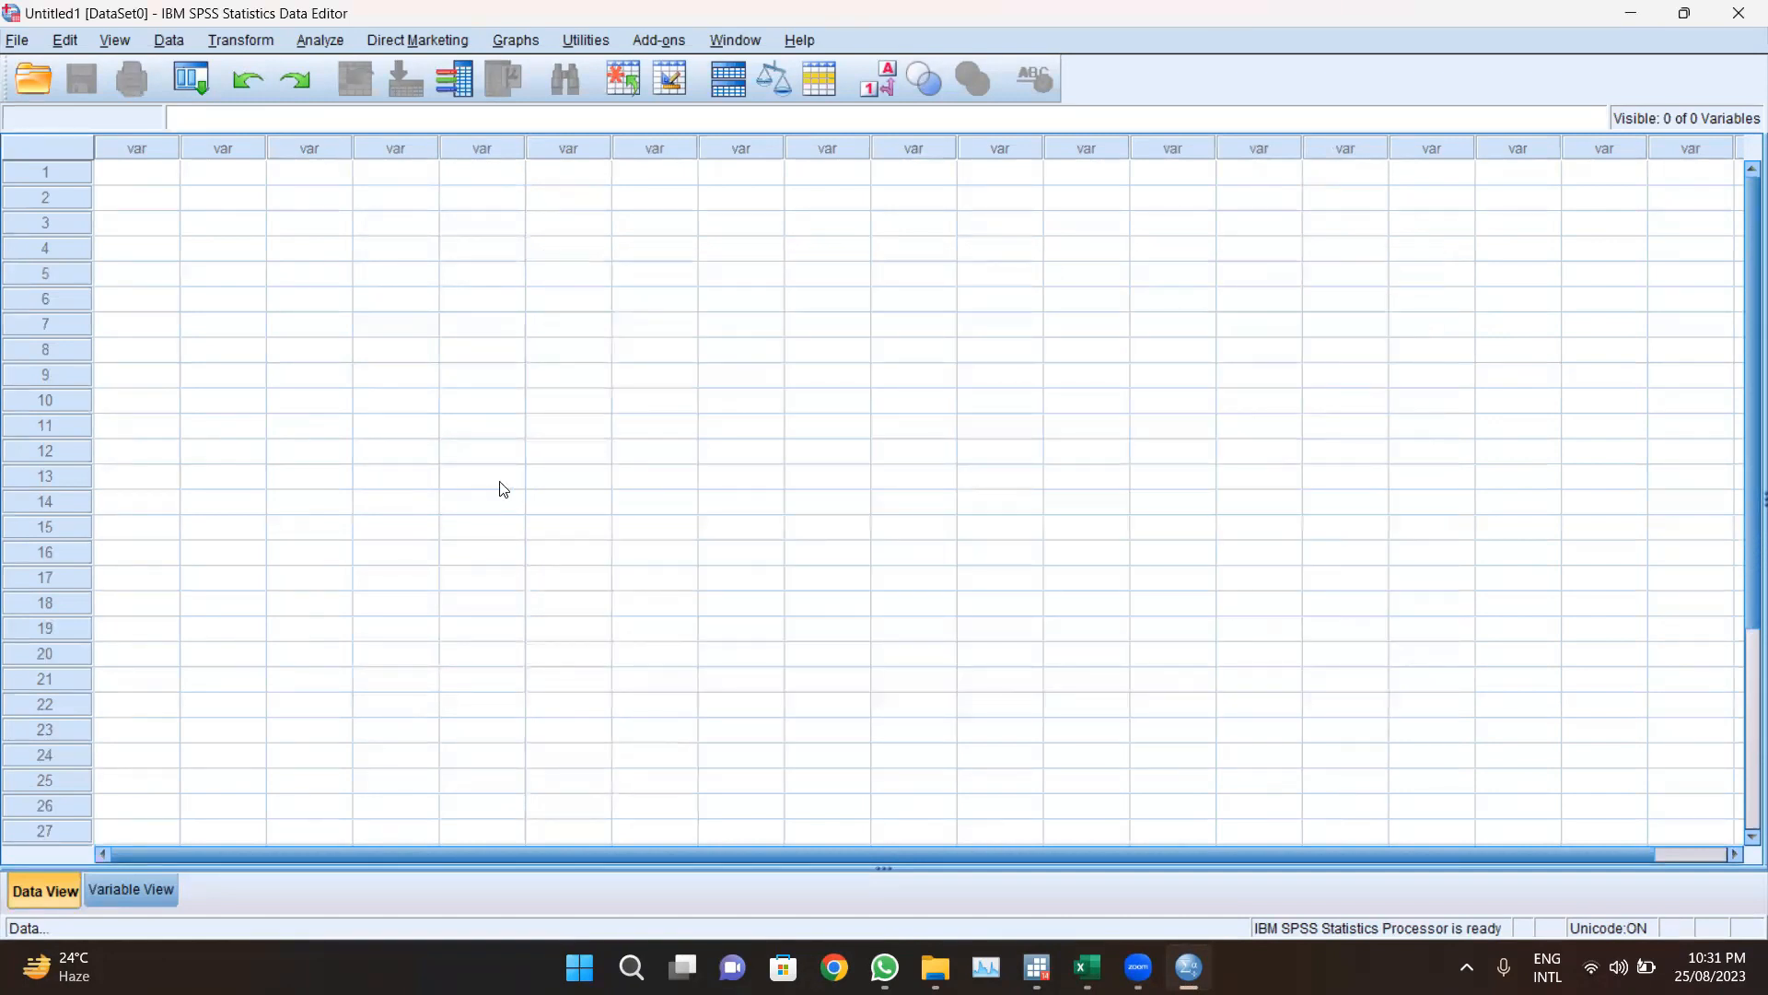
left_click(854, 466)
left_click(836, 509)
left_click(823, 575)
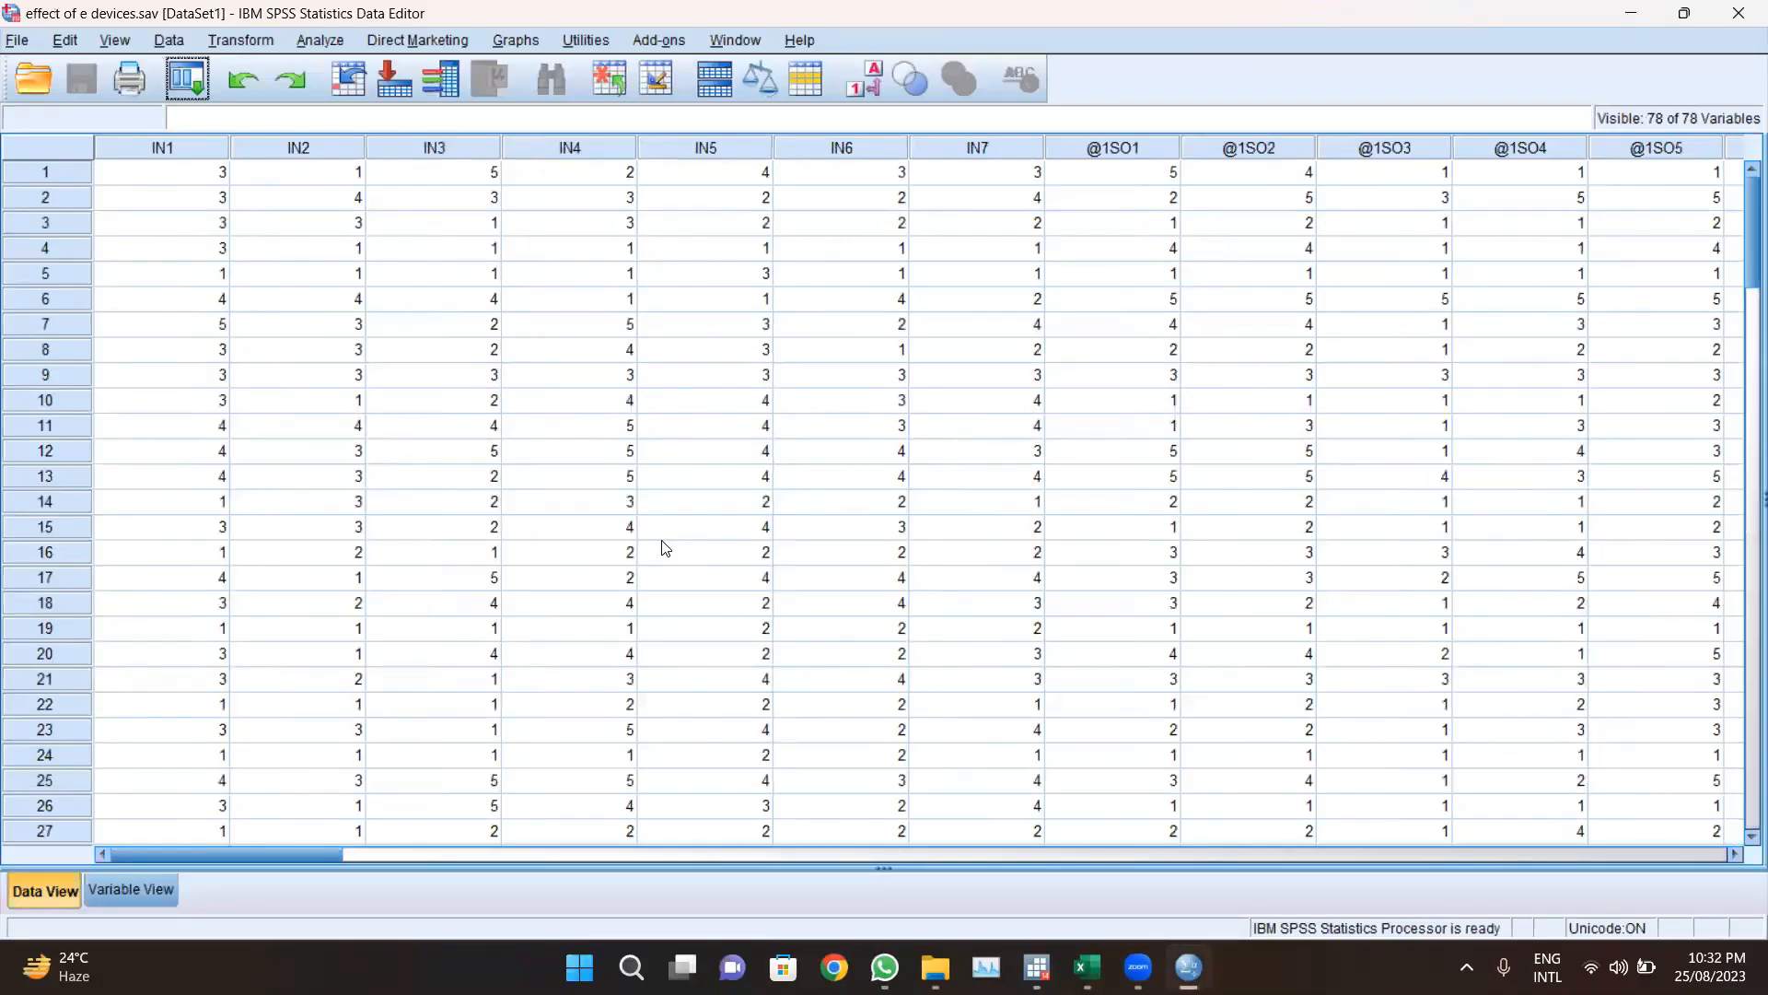
Step: Inspect the loaded data rows and the variable list in Variable View
scroll(665, 548, "down", 3)
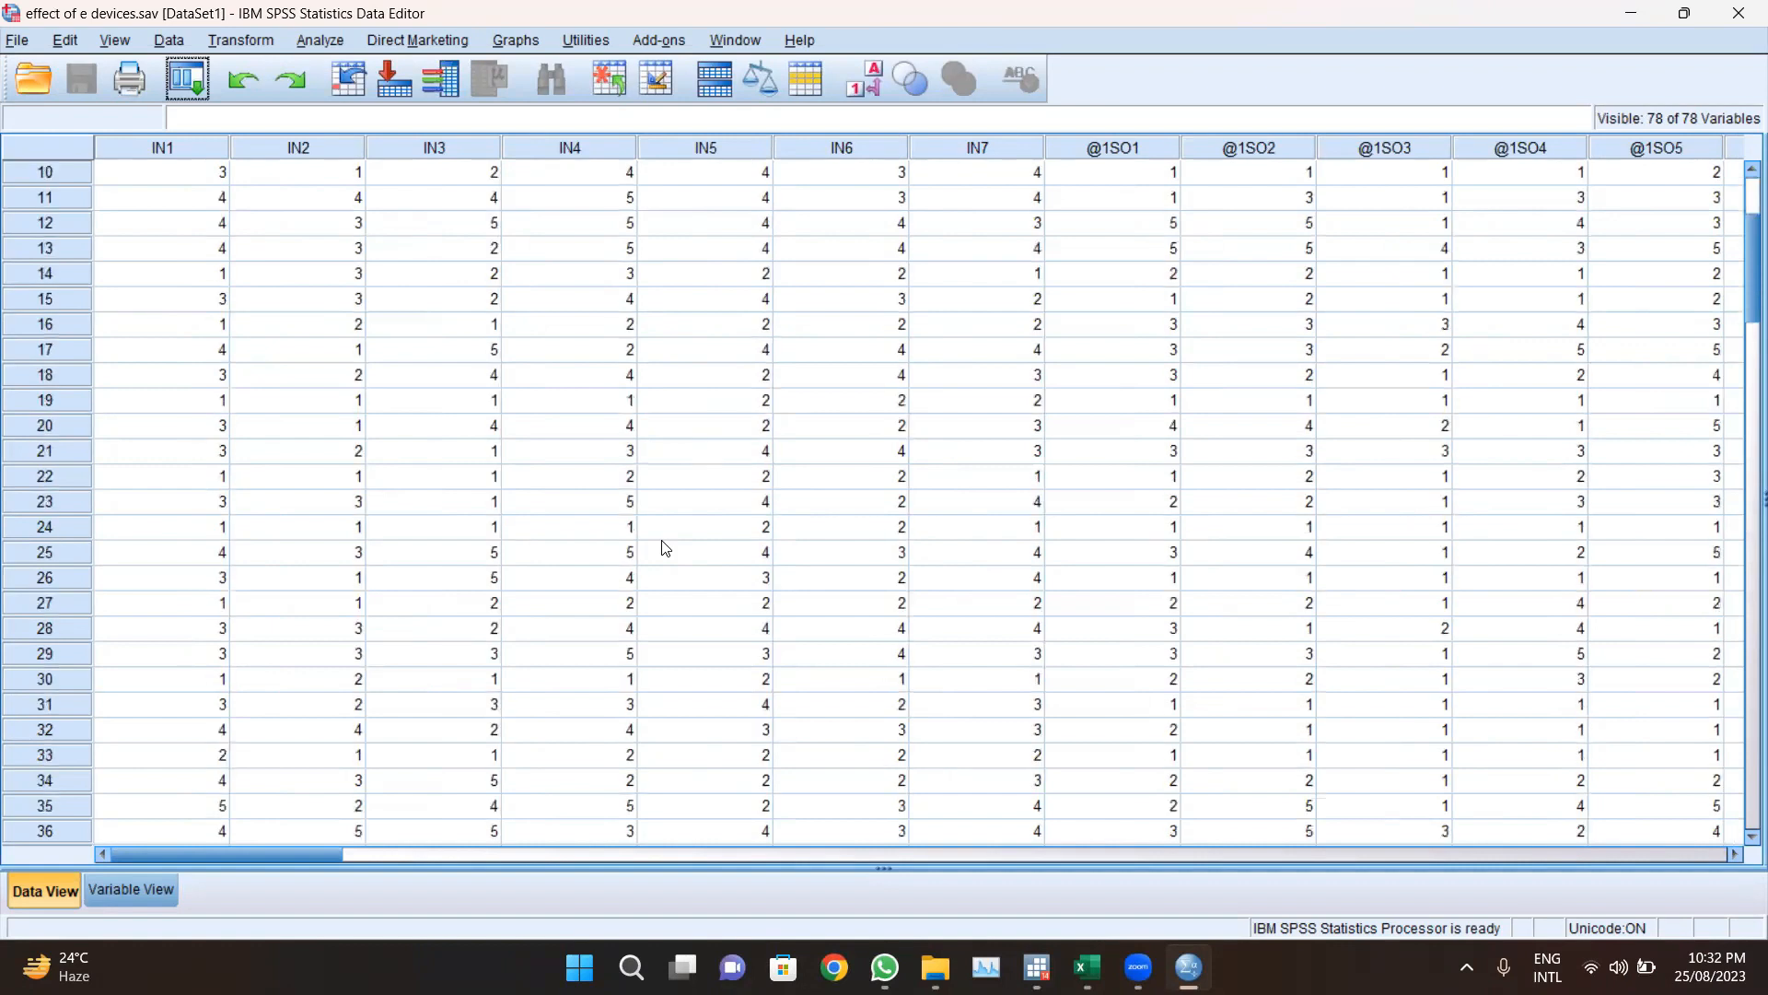
scroll(665, 548, "up", 1)
scroll(665, 548, "up", 2)
left_click(152, 886)
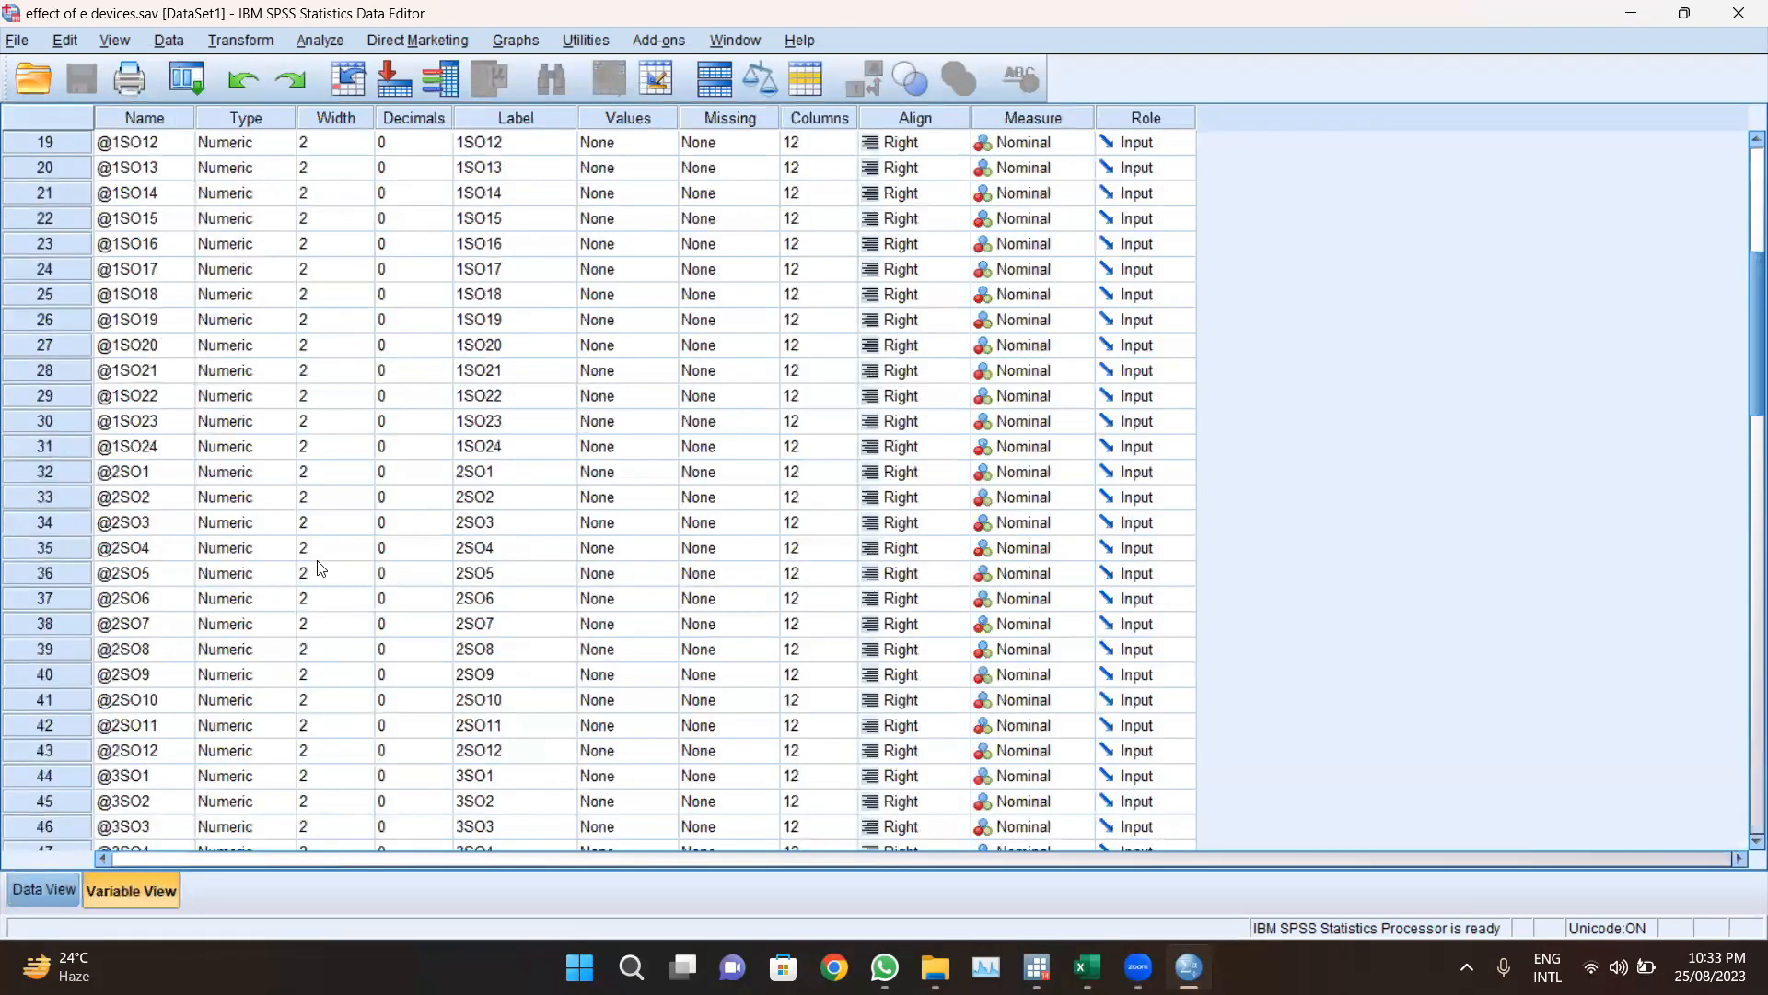
scroll(321, 568, "up", 6)
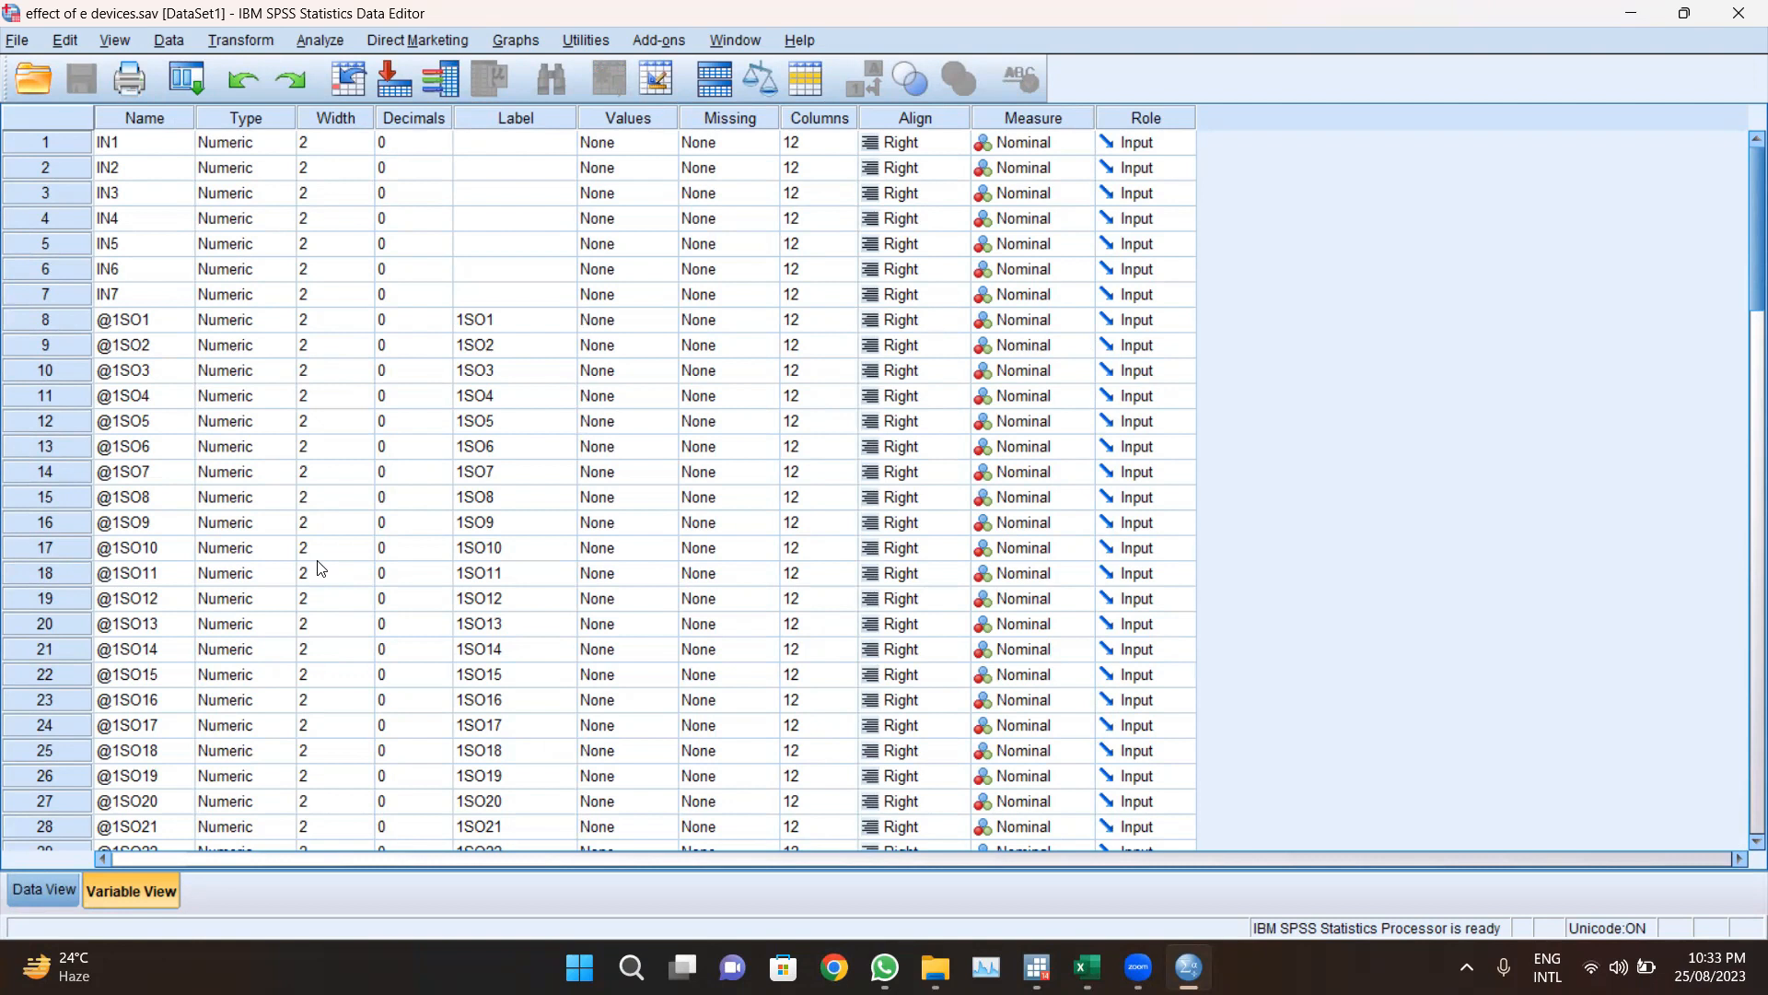
scroll(319, 568, "down", 2)
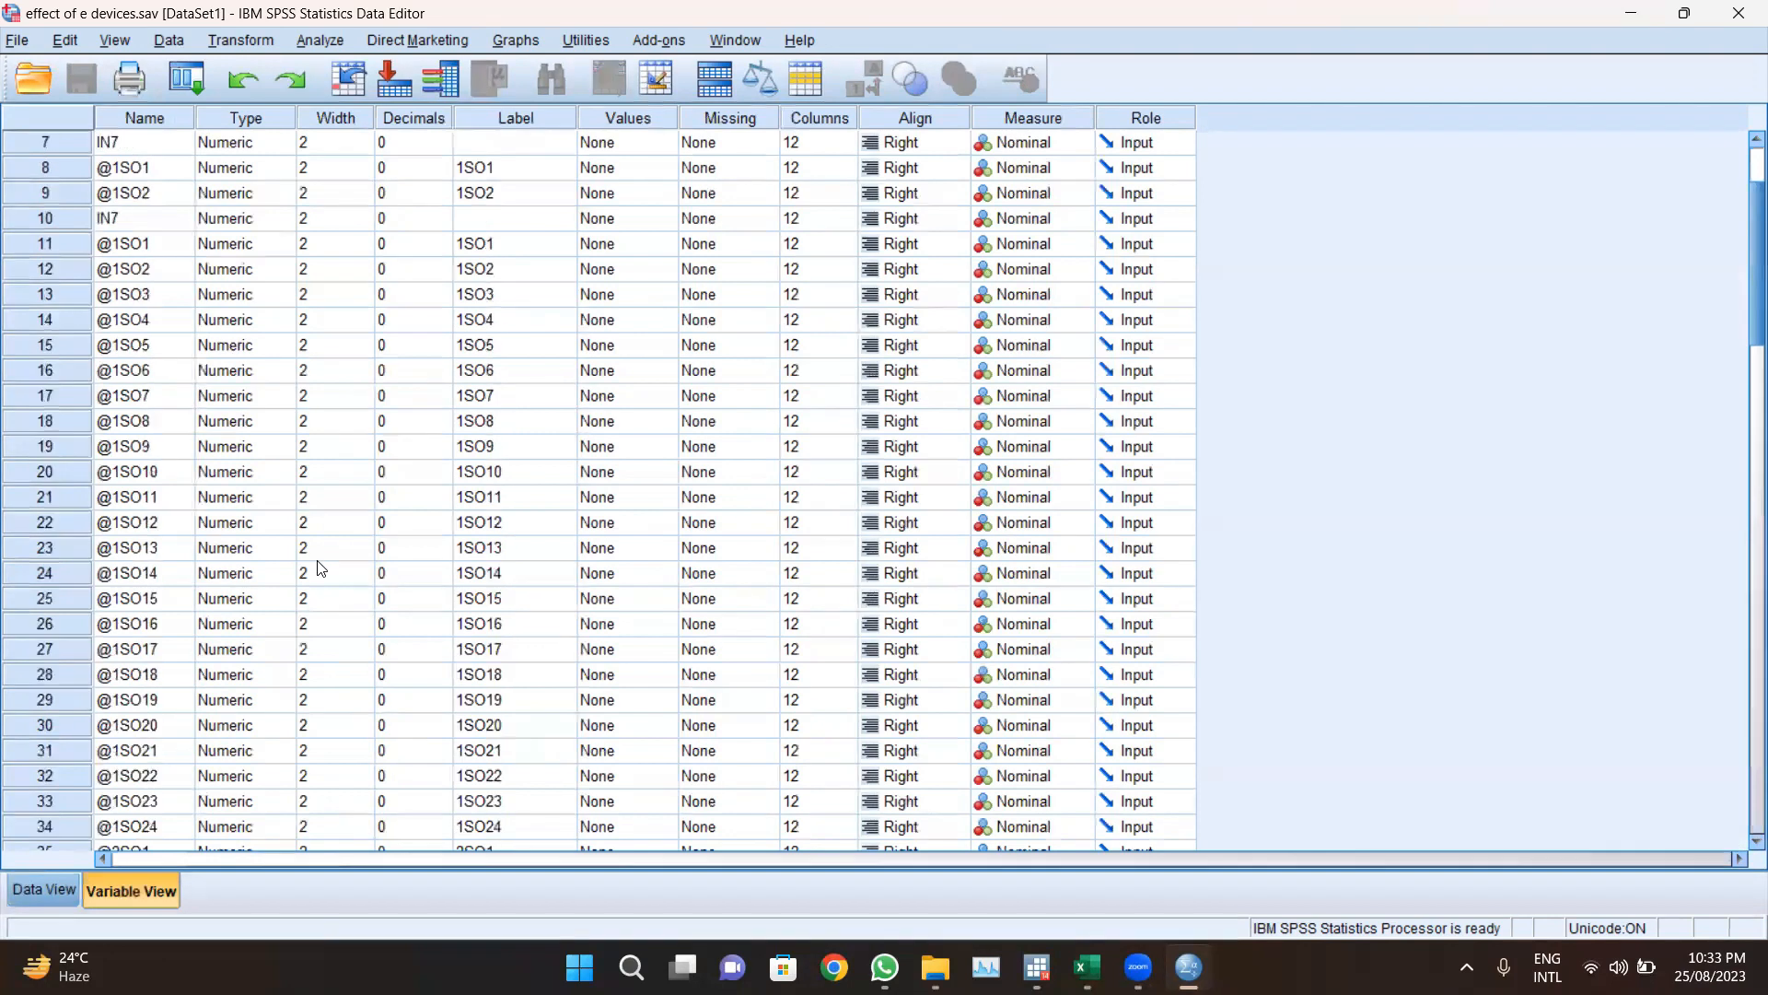
Step: Save the dataset as a Stata Version 12 SE (*.dta) file named effect of e devices.dta
key("ctrl+t")
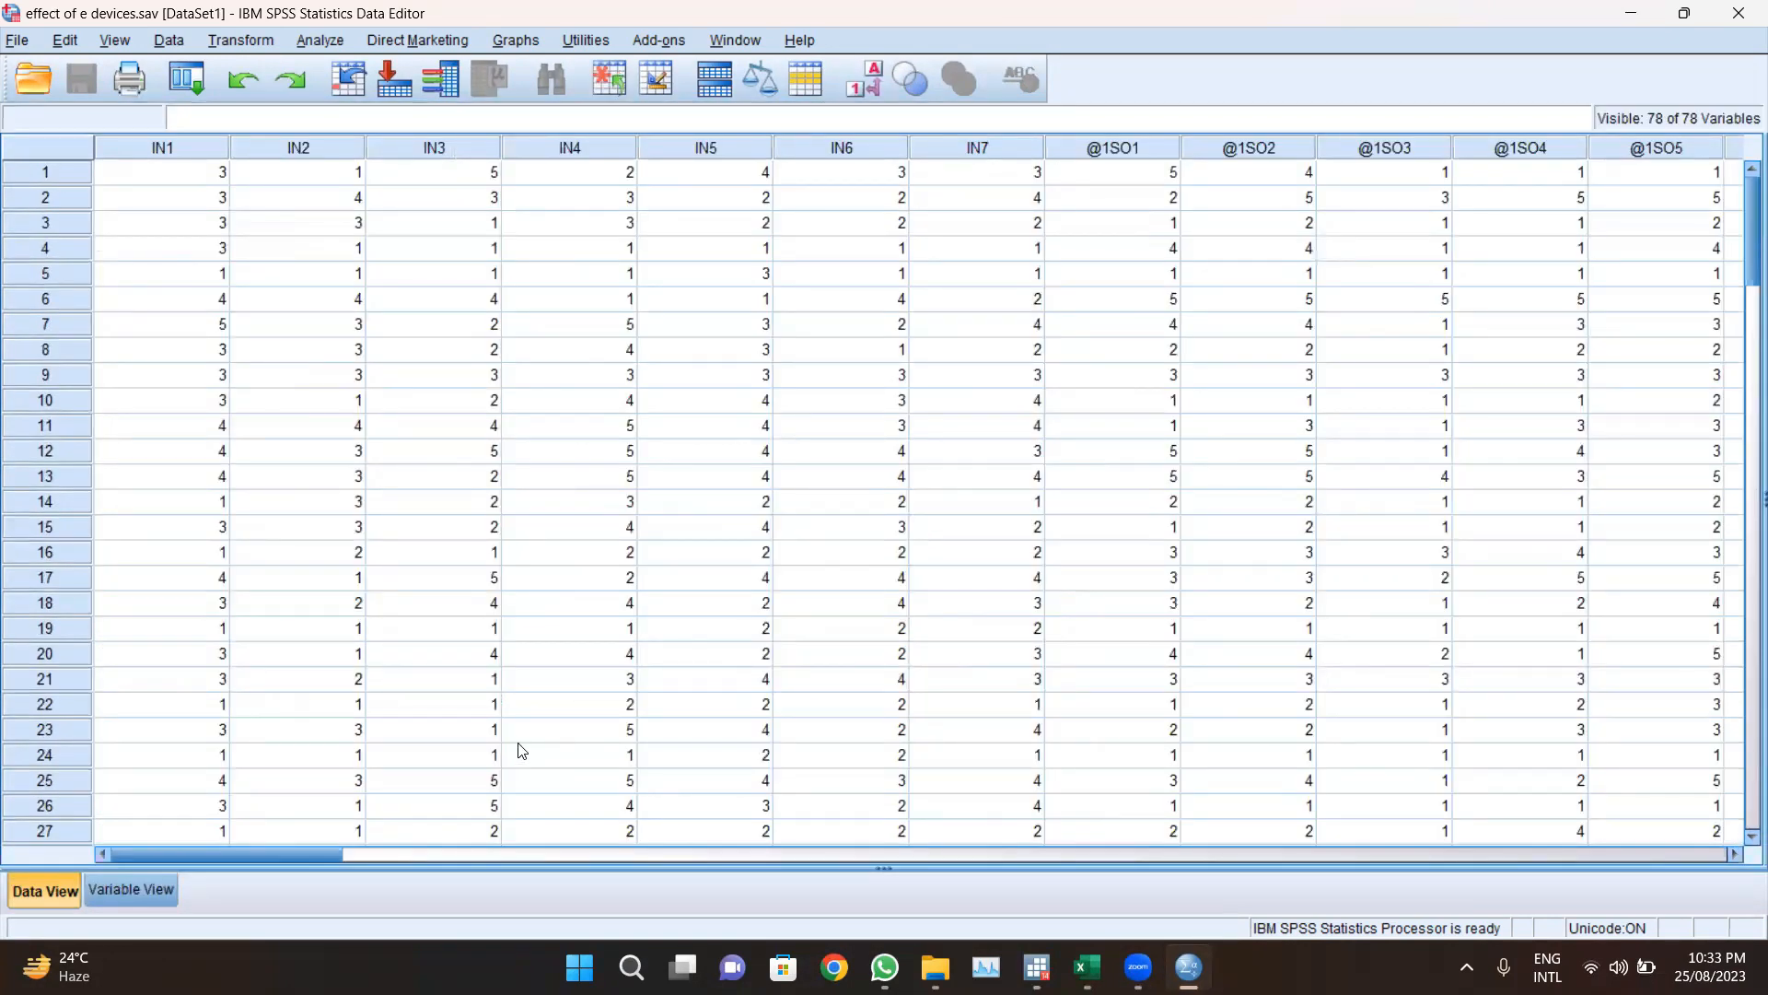
left_click(17, 41)
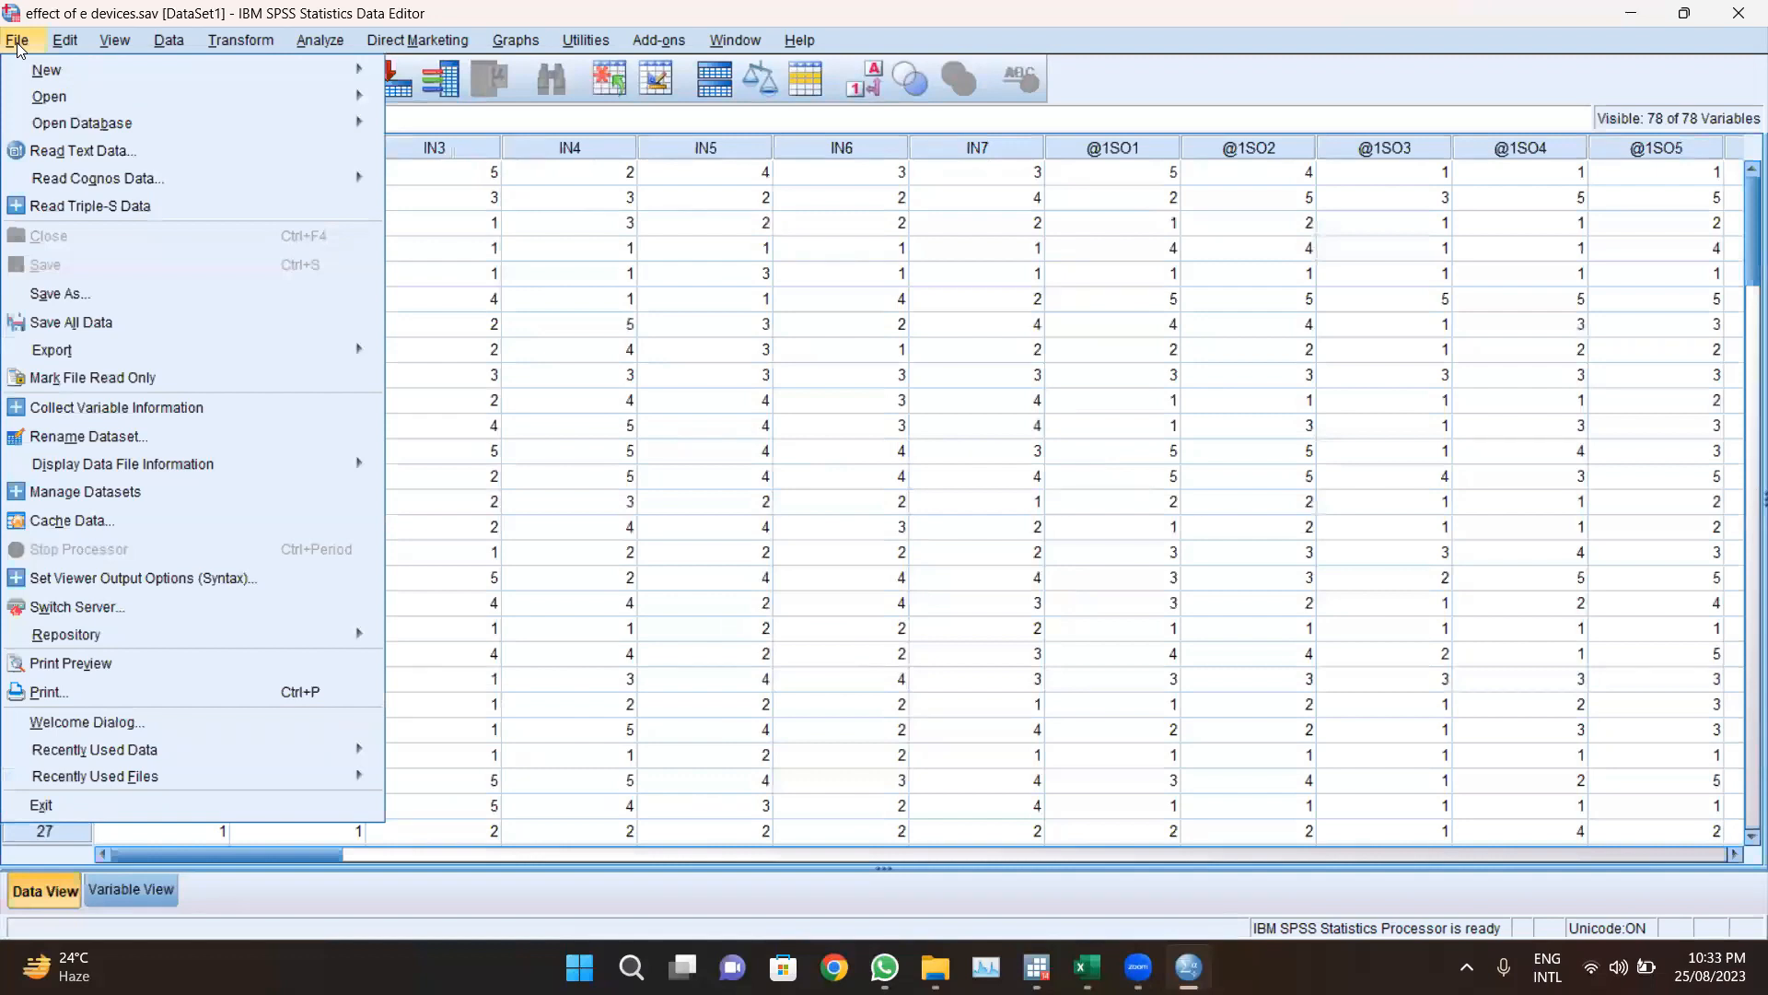
left_click(105, 291)
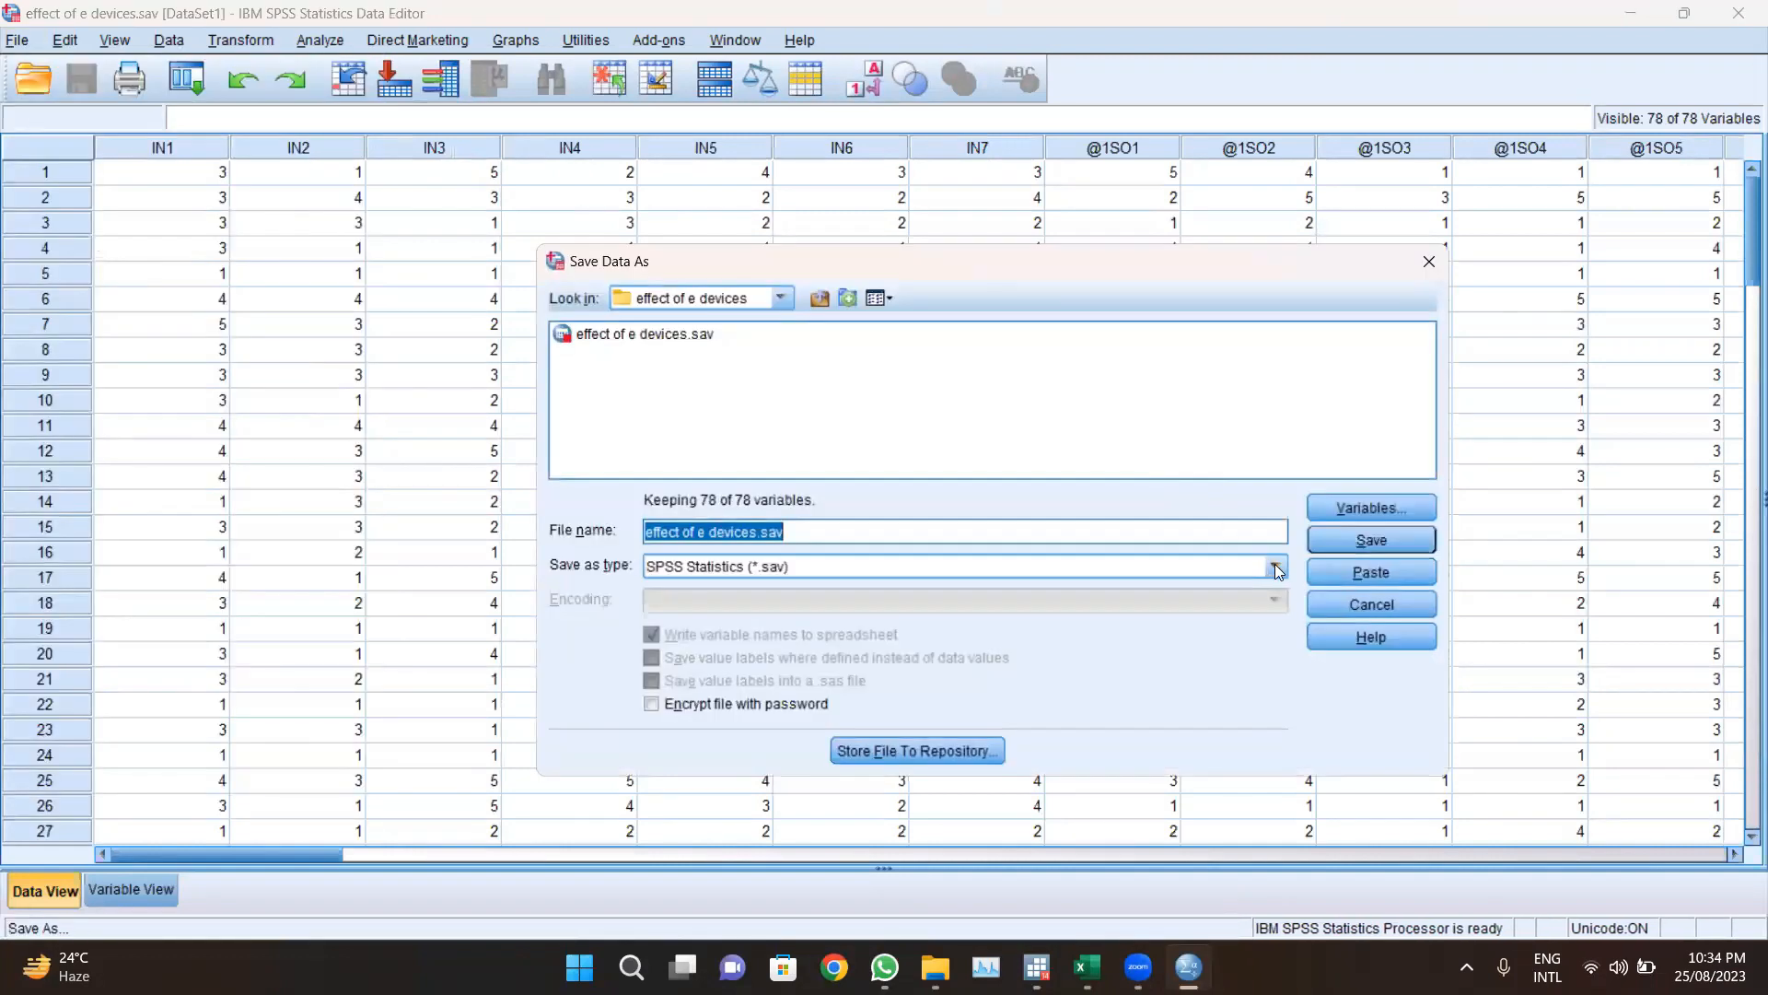
left_click(1278, 572)
left_click_drag(1279, 612, 1278, 730)
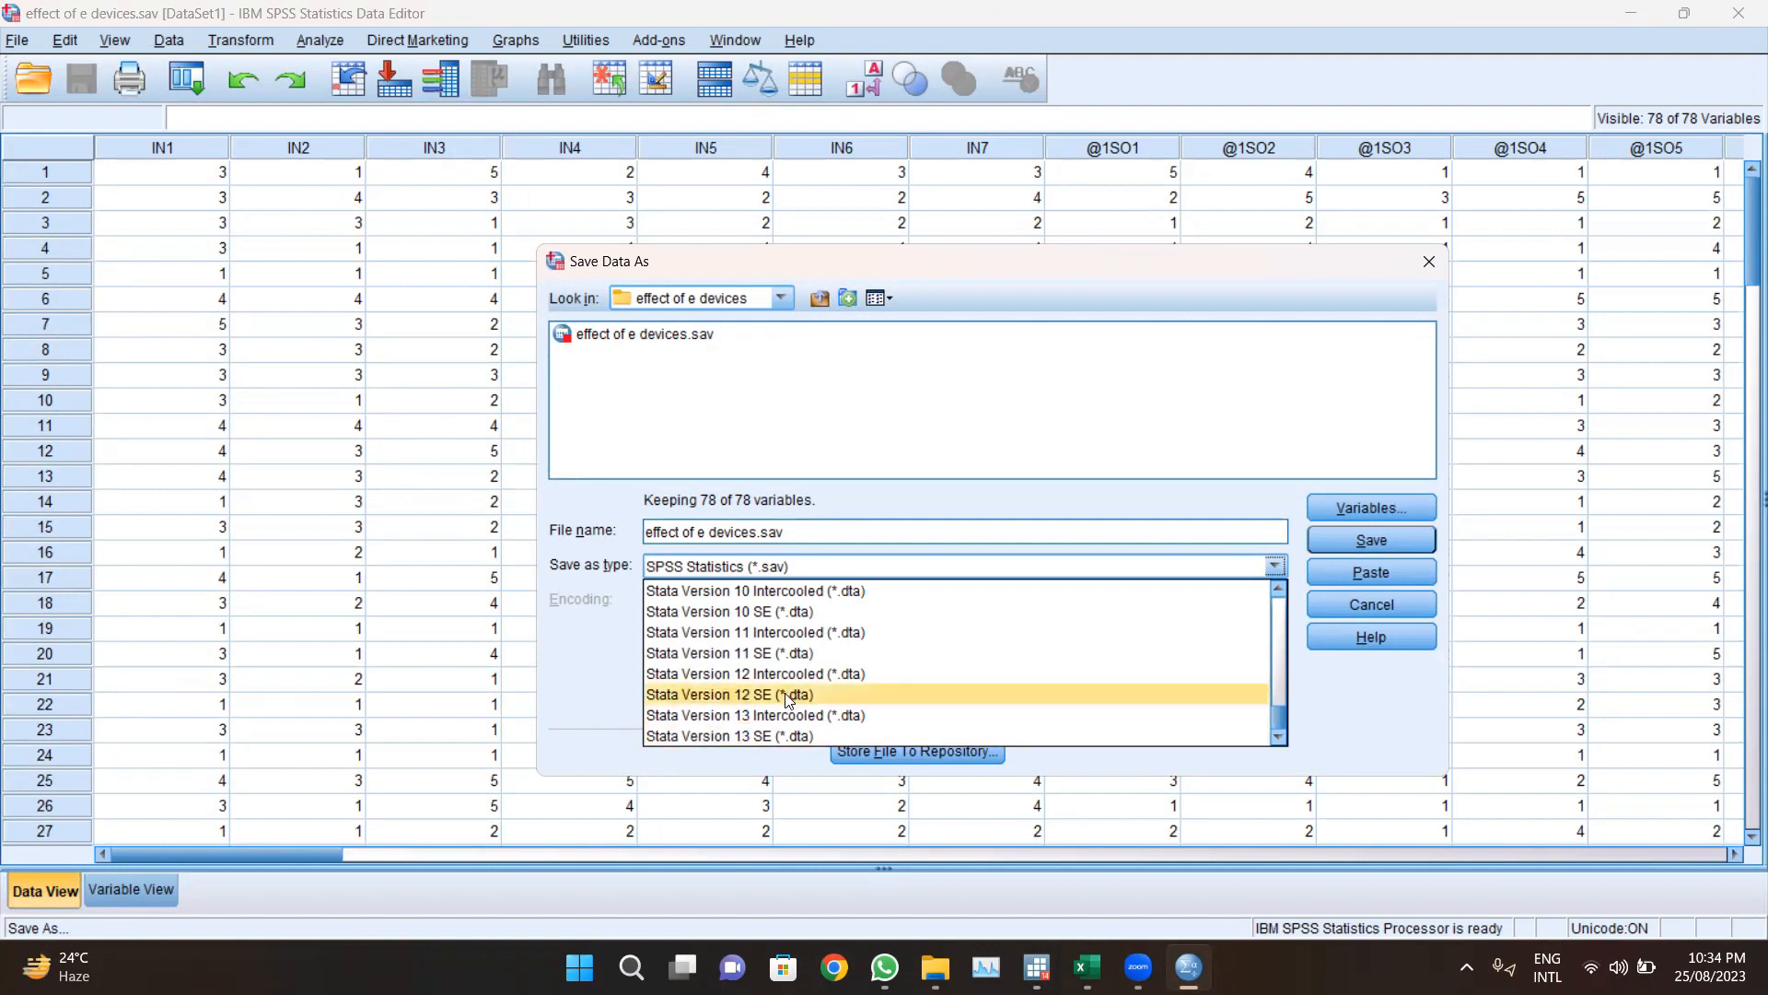
left_click(831, 697)
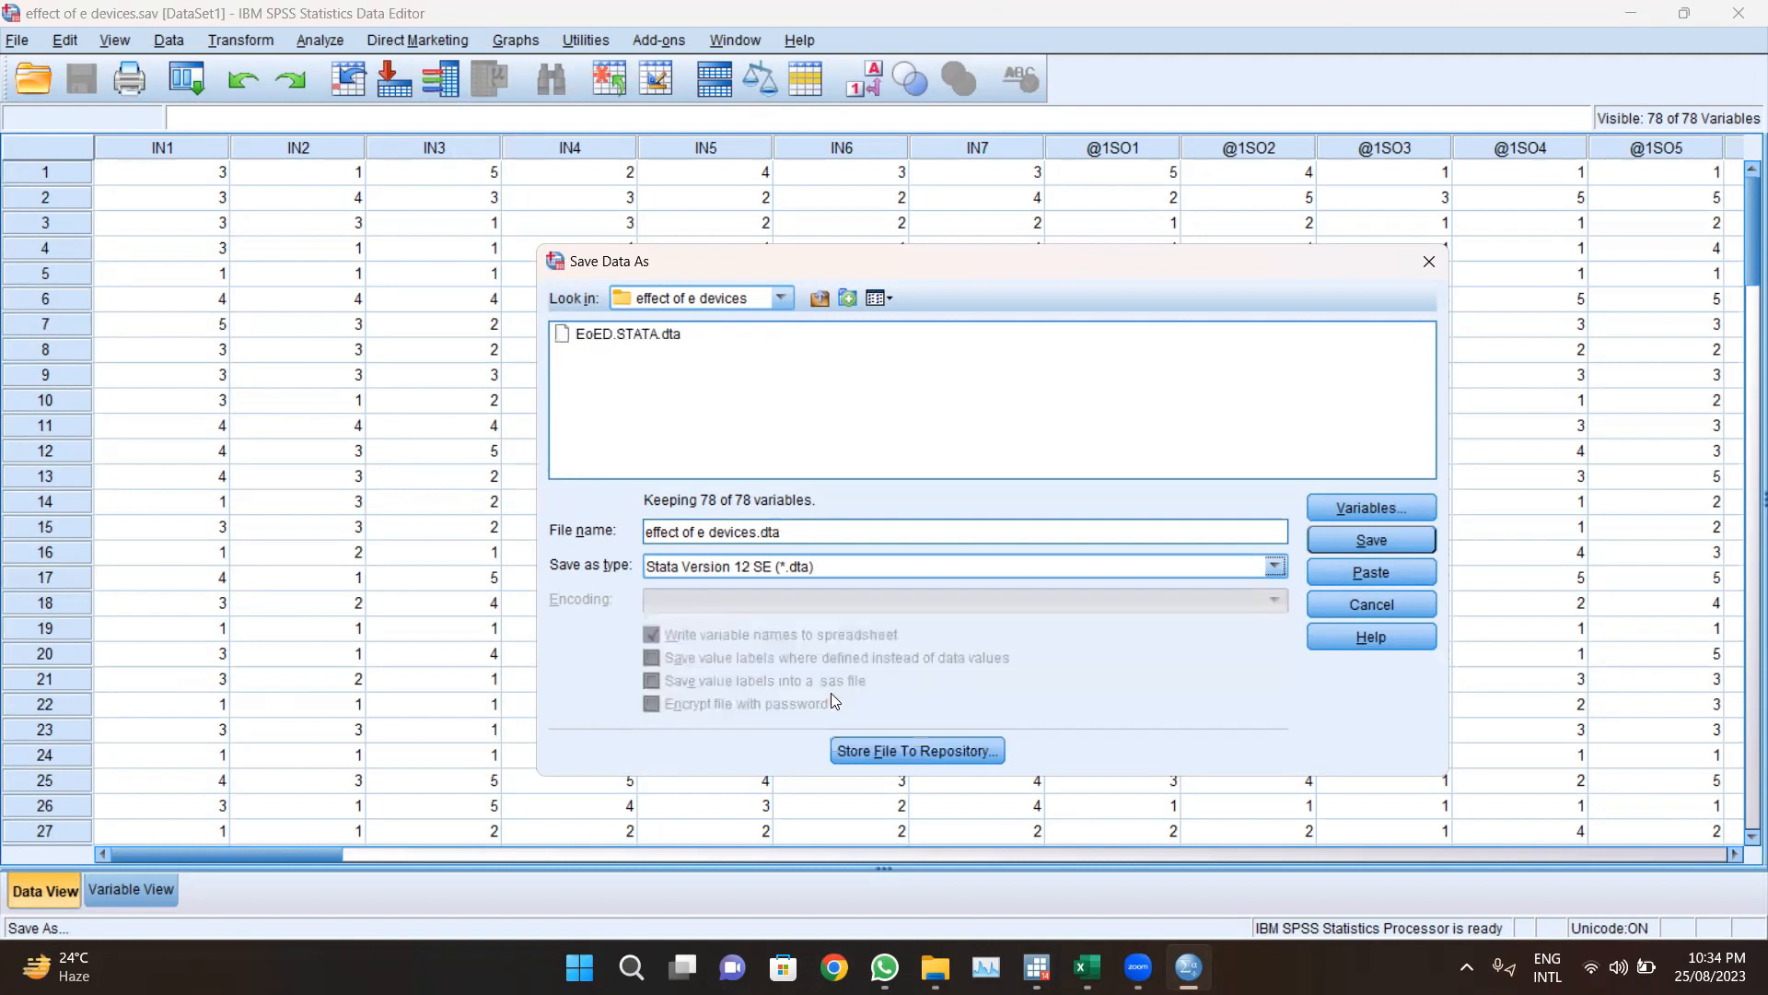
left_click(1372, 540)
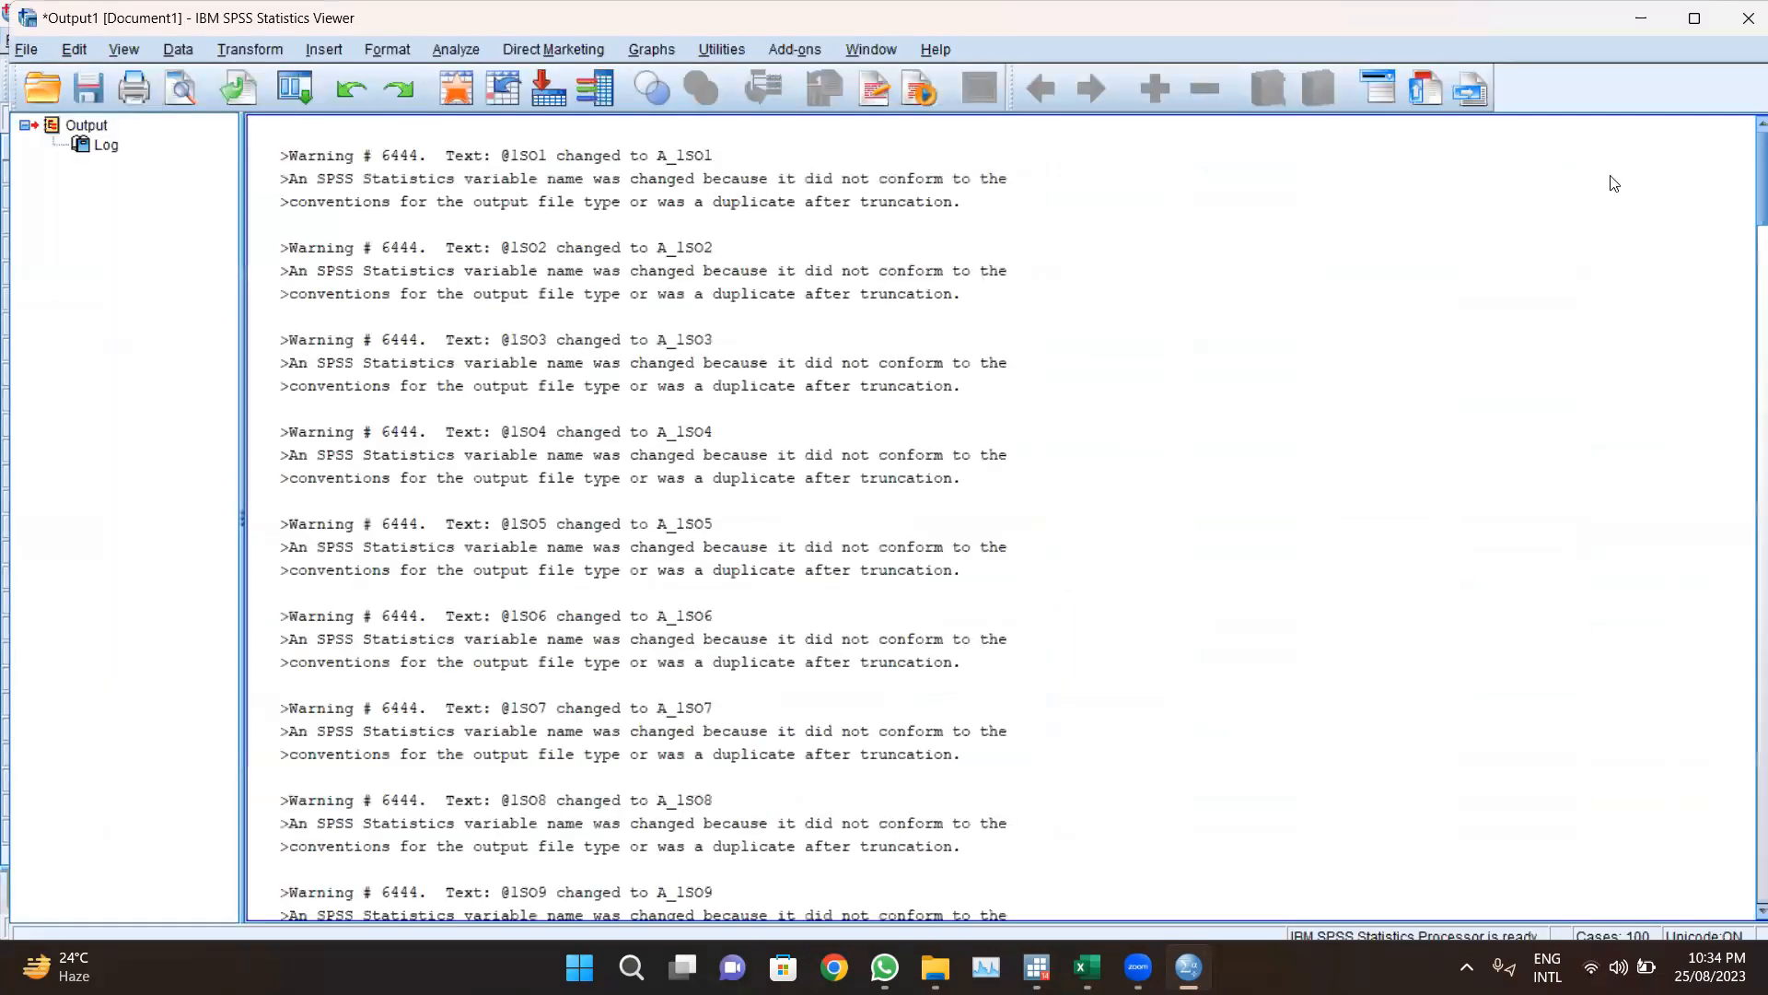
Step: Close the output viewer without saving its contents
left_click(1748, 17)
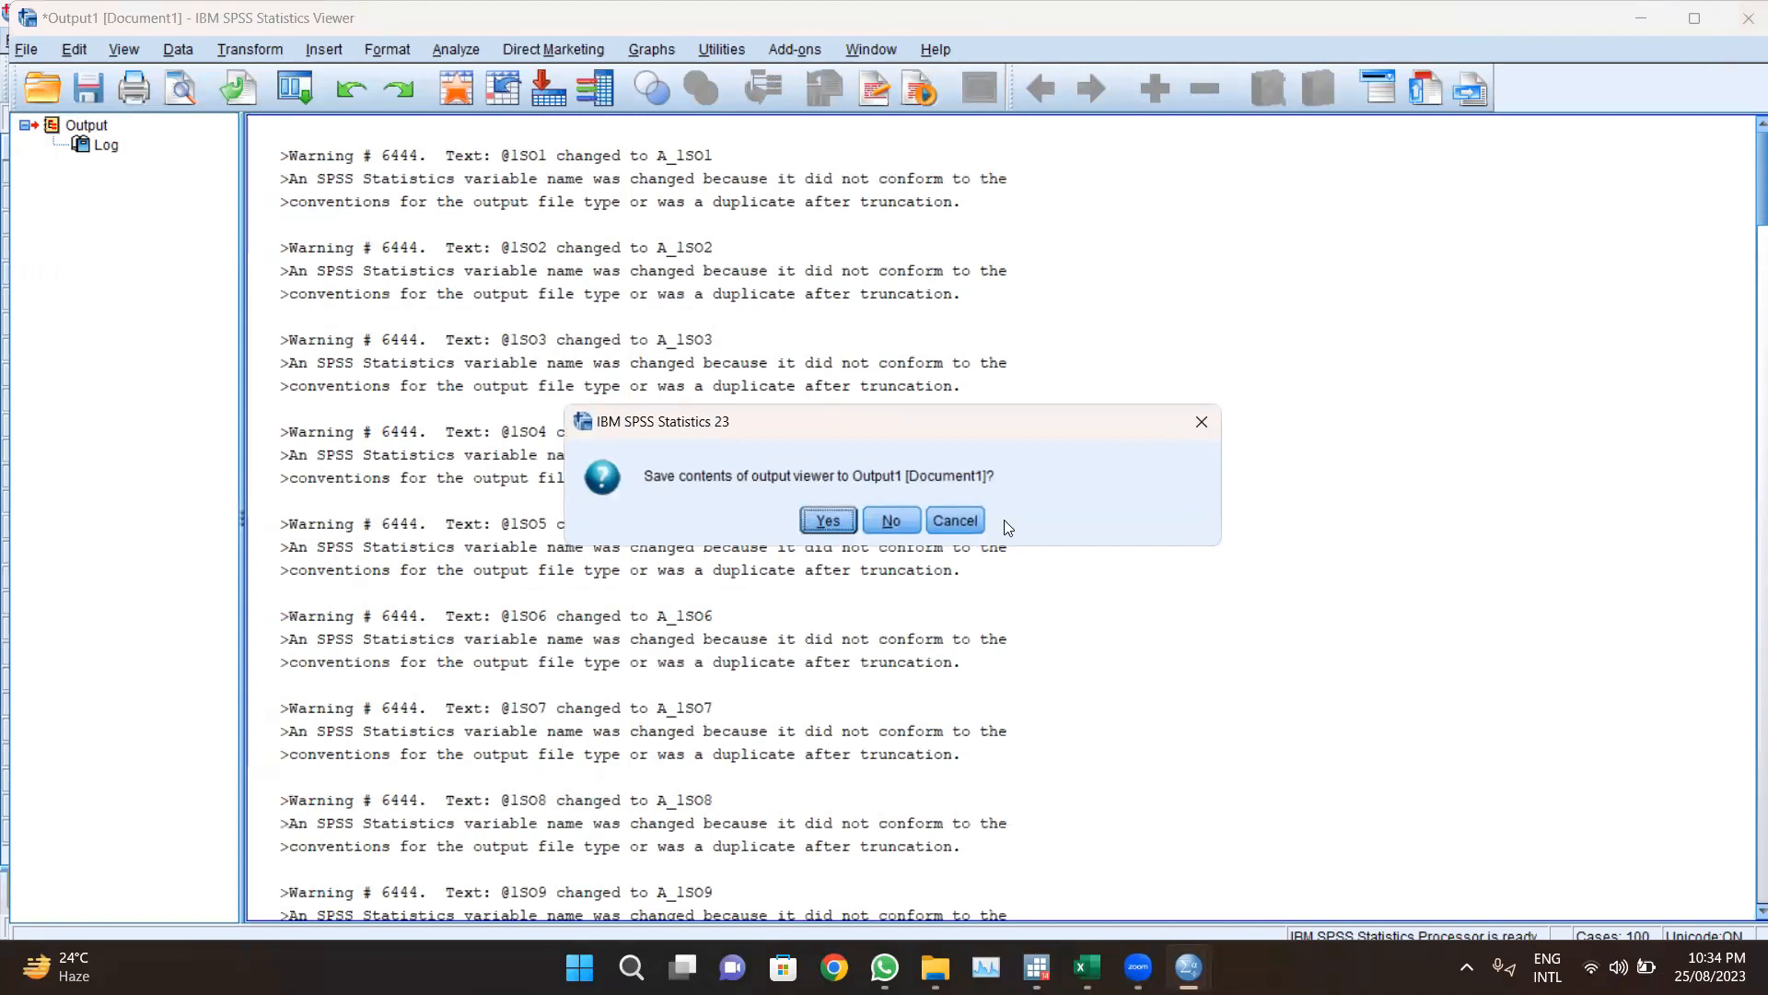
left_click(879, 532)
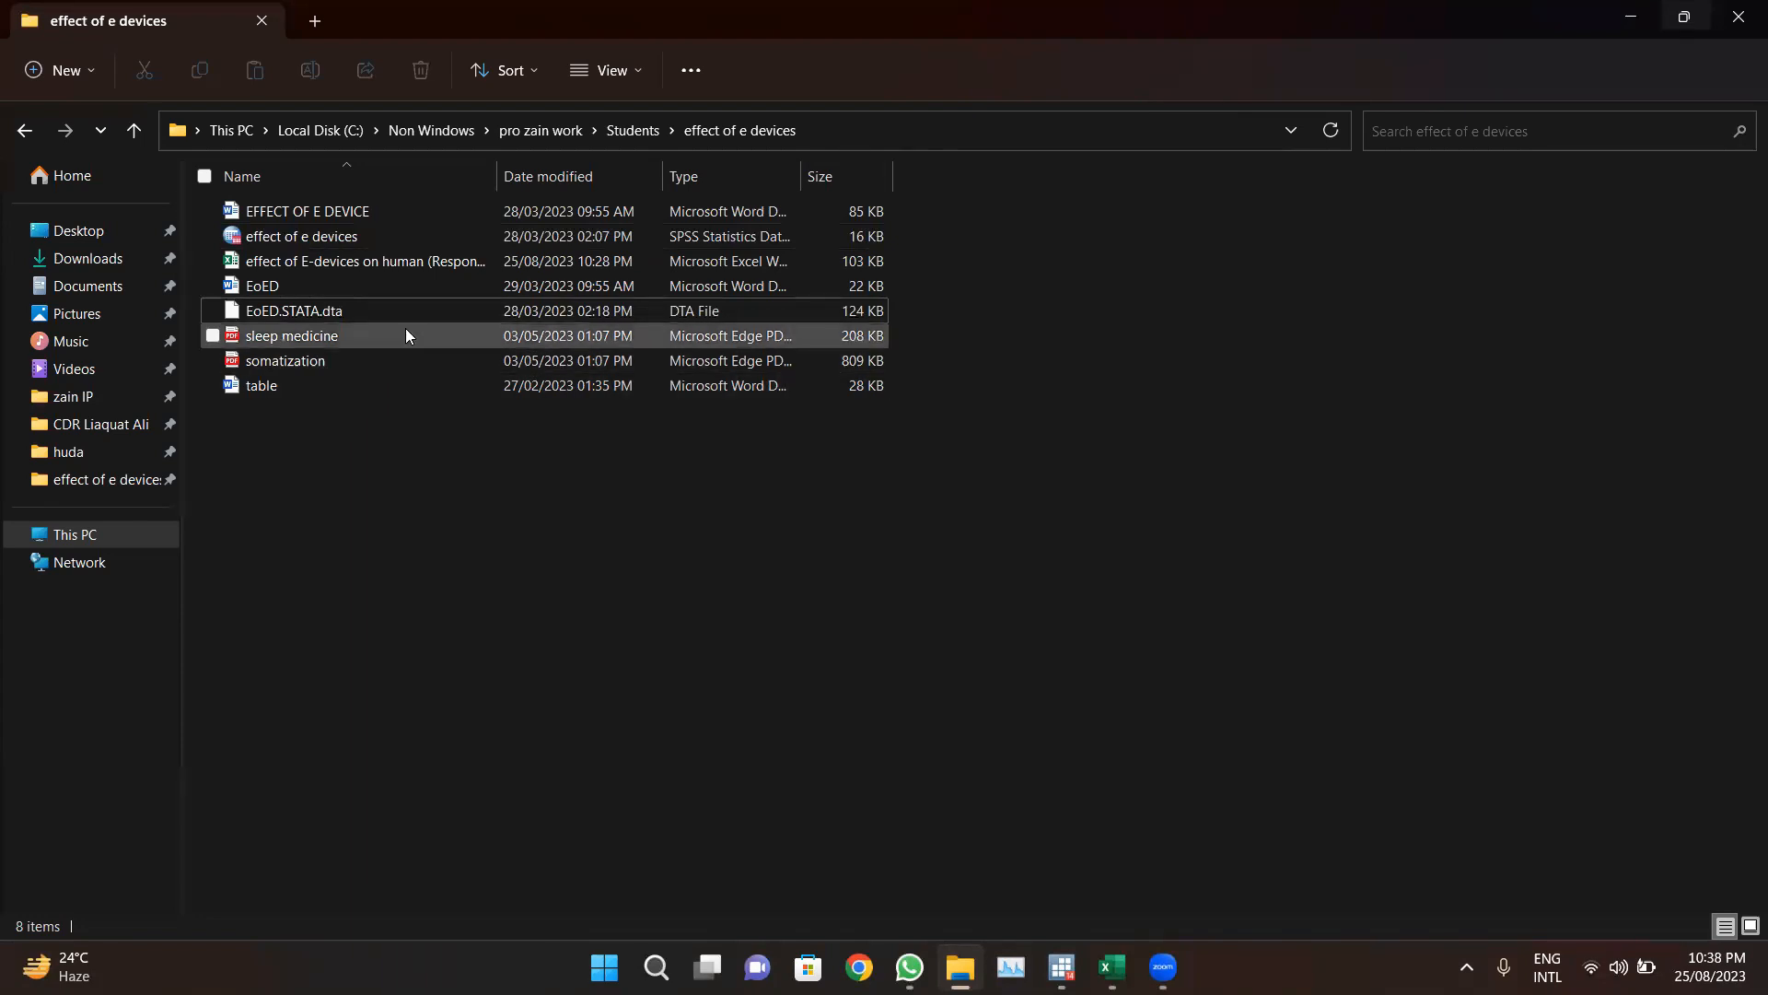
Step: Select EoED.STATA.dta in the effect of e devices folder and switch to Stata
left_click(234, 313)
left_click_drag(234, 315, 333, 319)
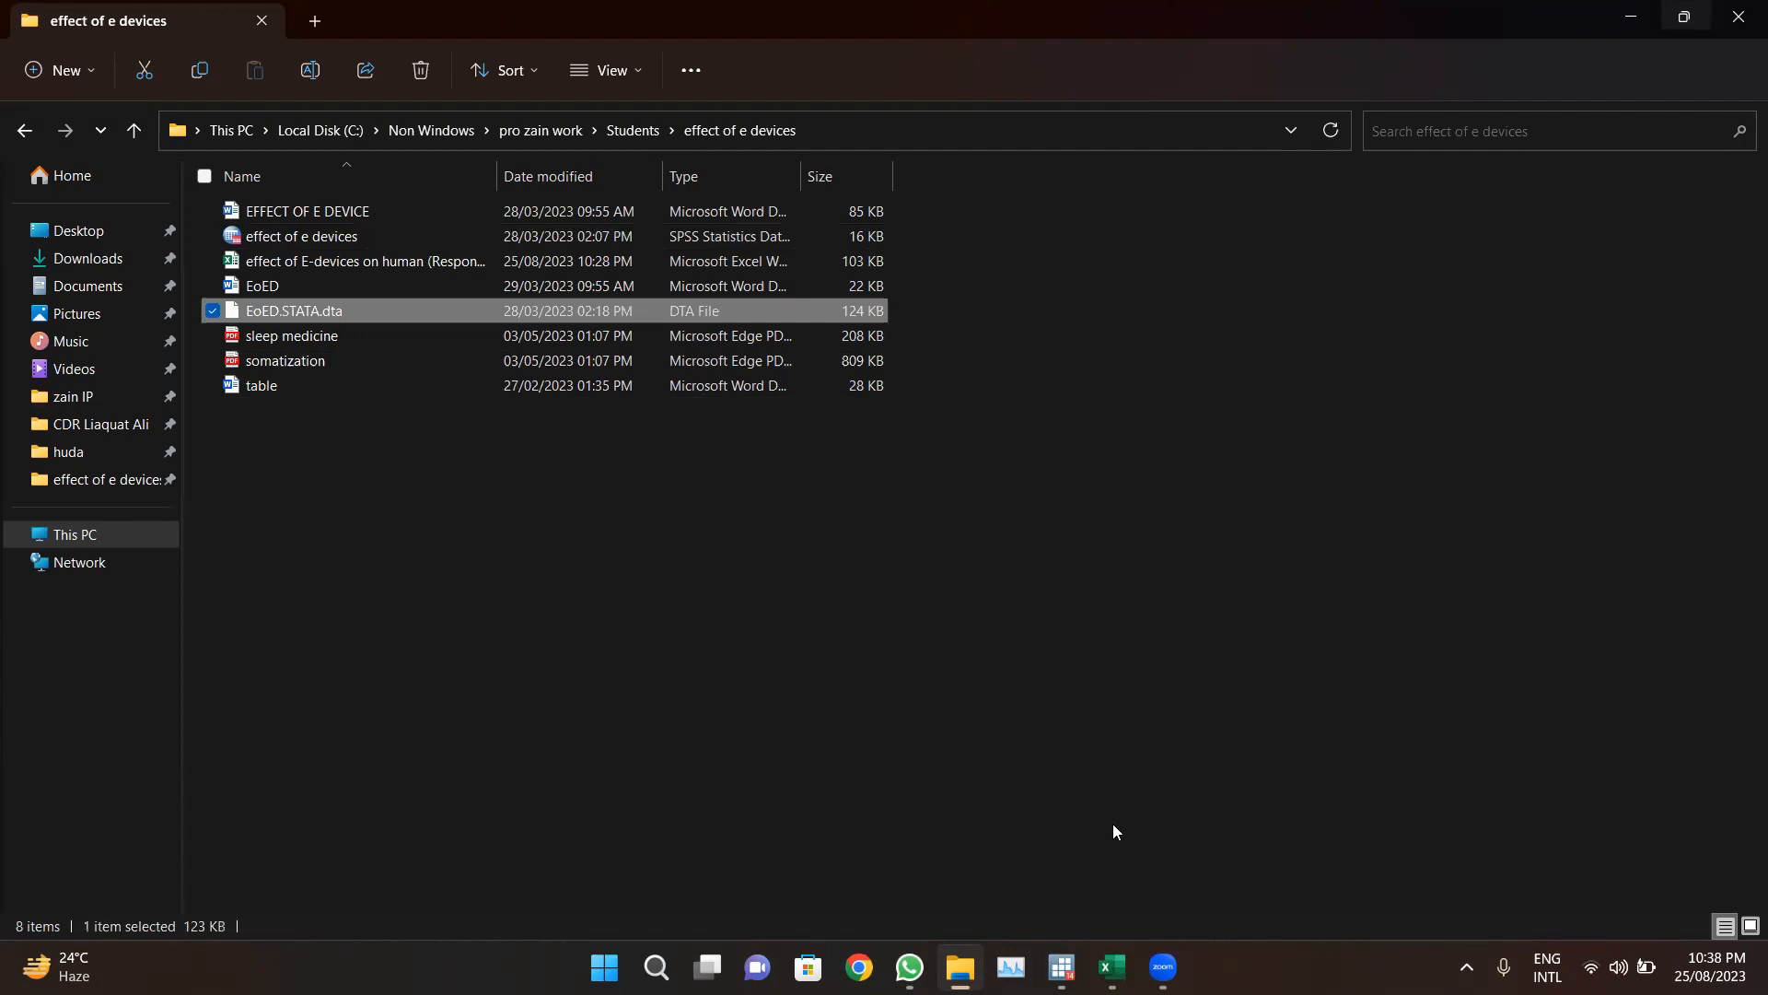
left_click(1059, 964)
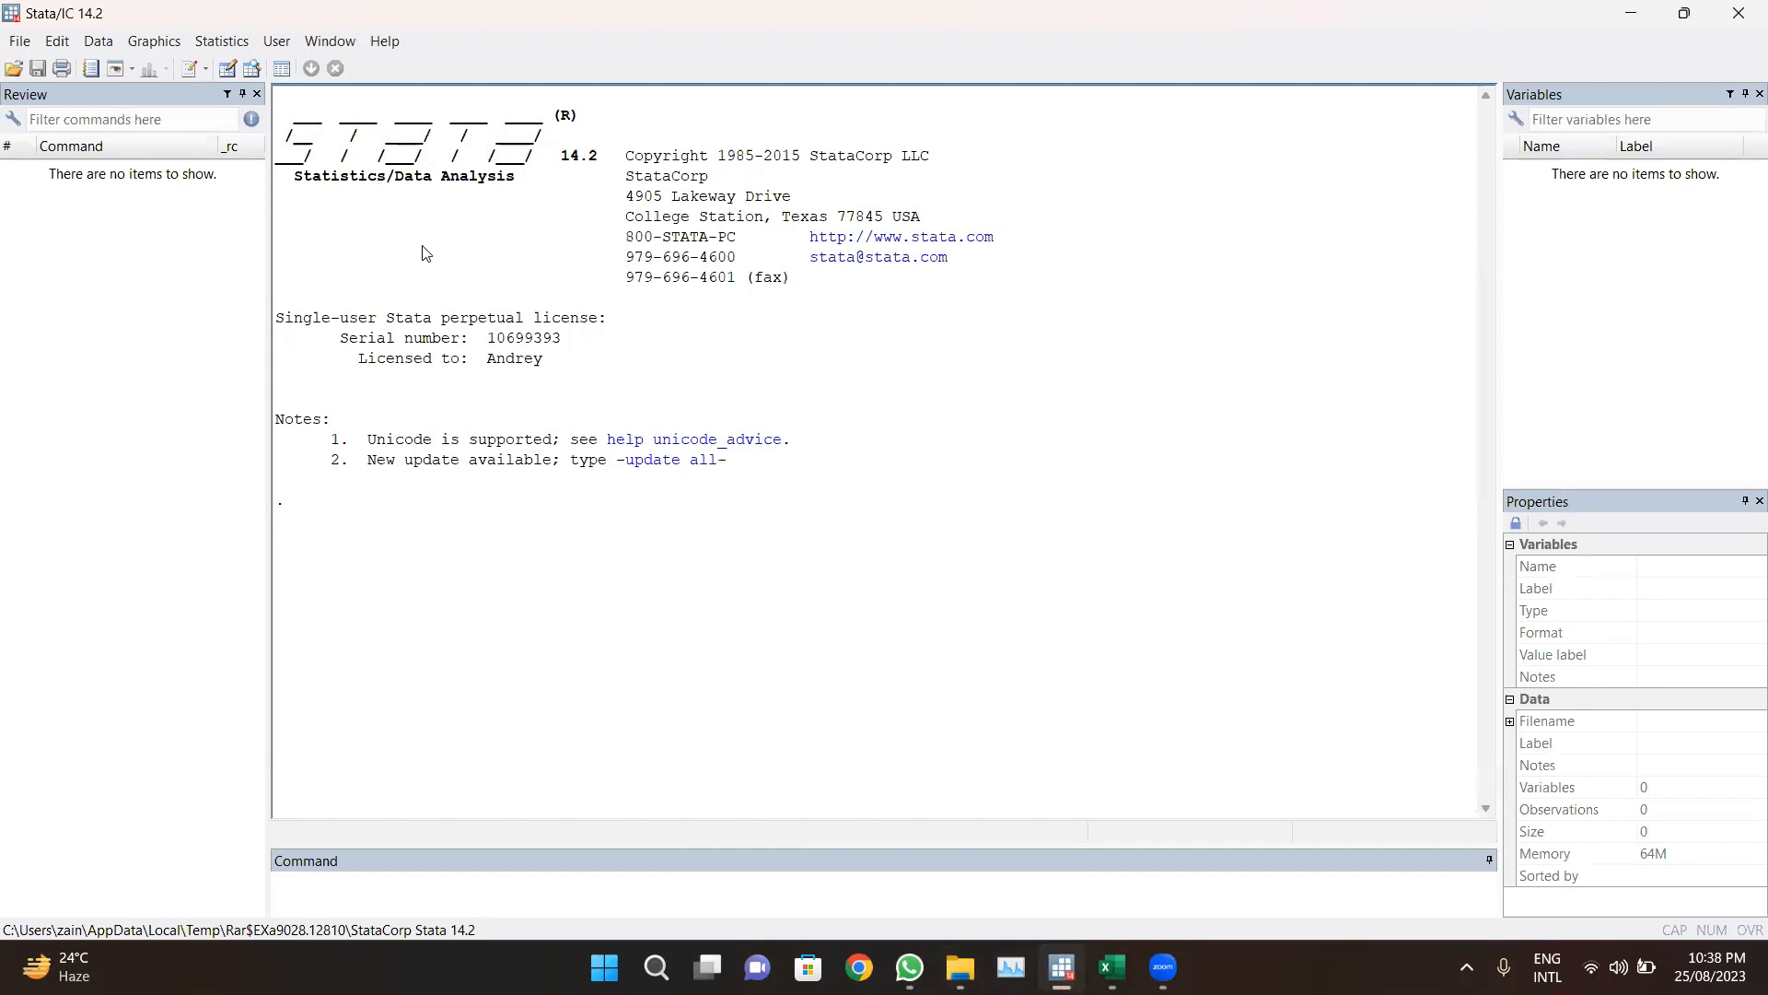
Step: Open the EoED.STATA.dta dataset from the effect of e devices folder
left_click(16, 44)
left_click(15, 44)
left_click(13, 44)
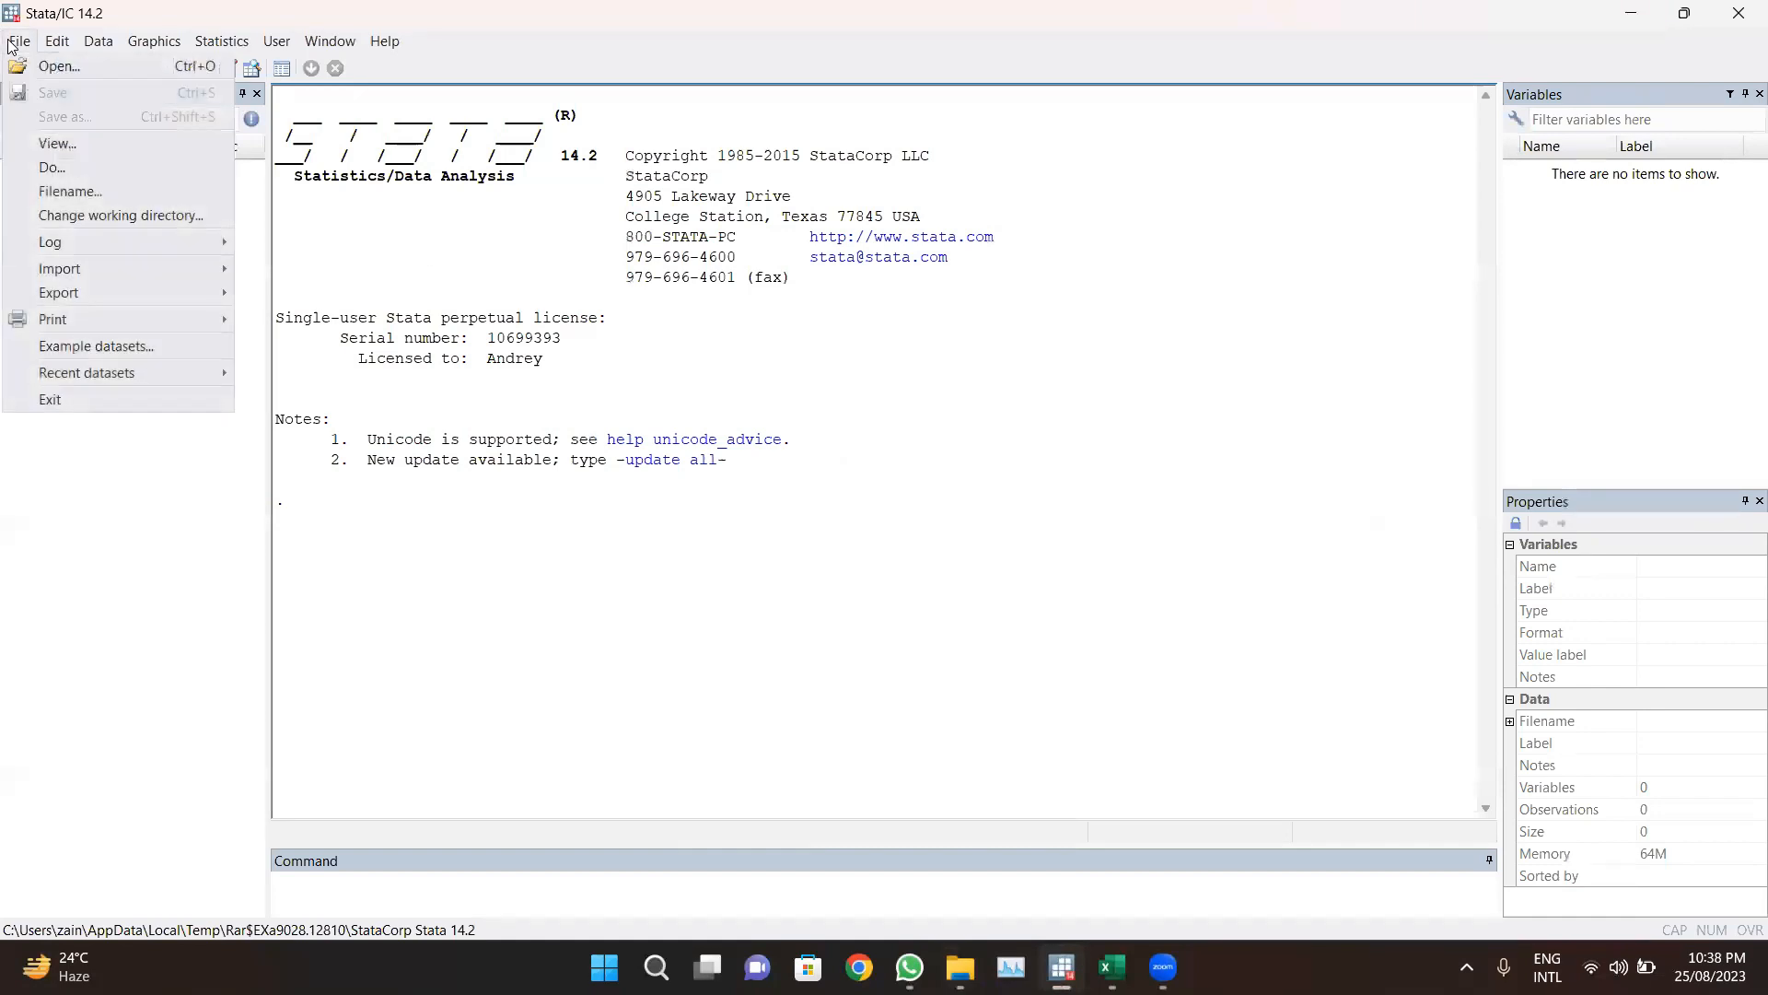
left_click(41, 68)
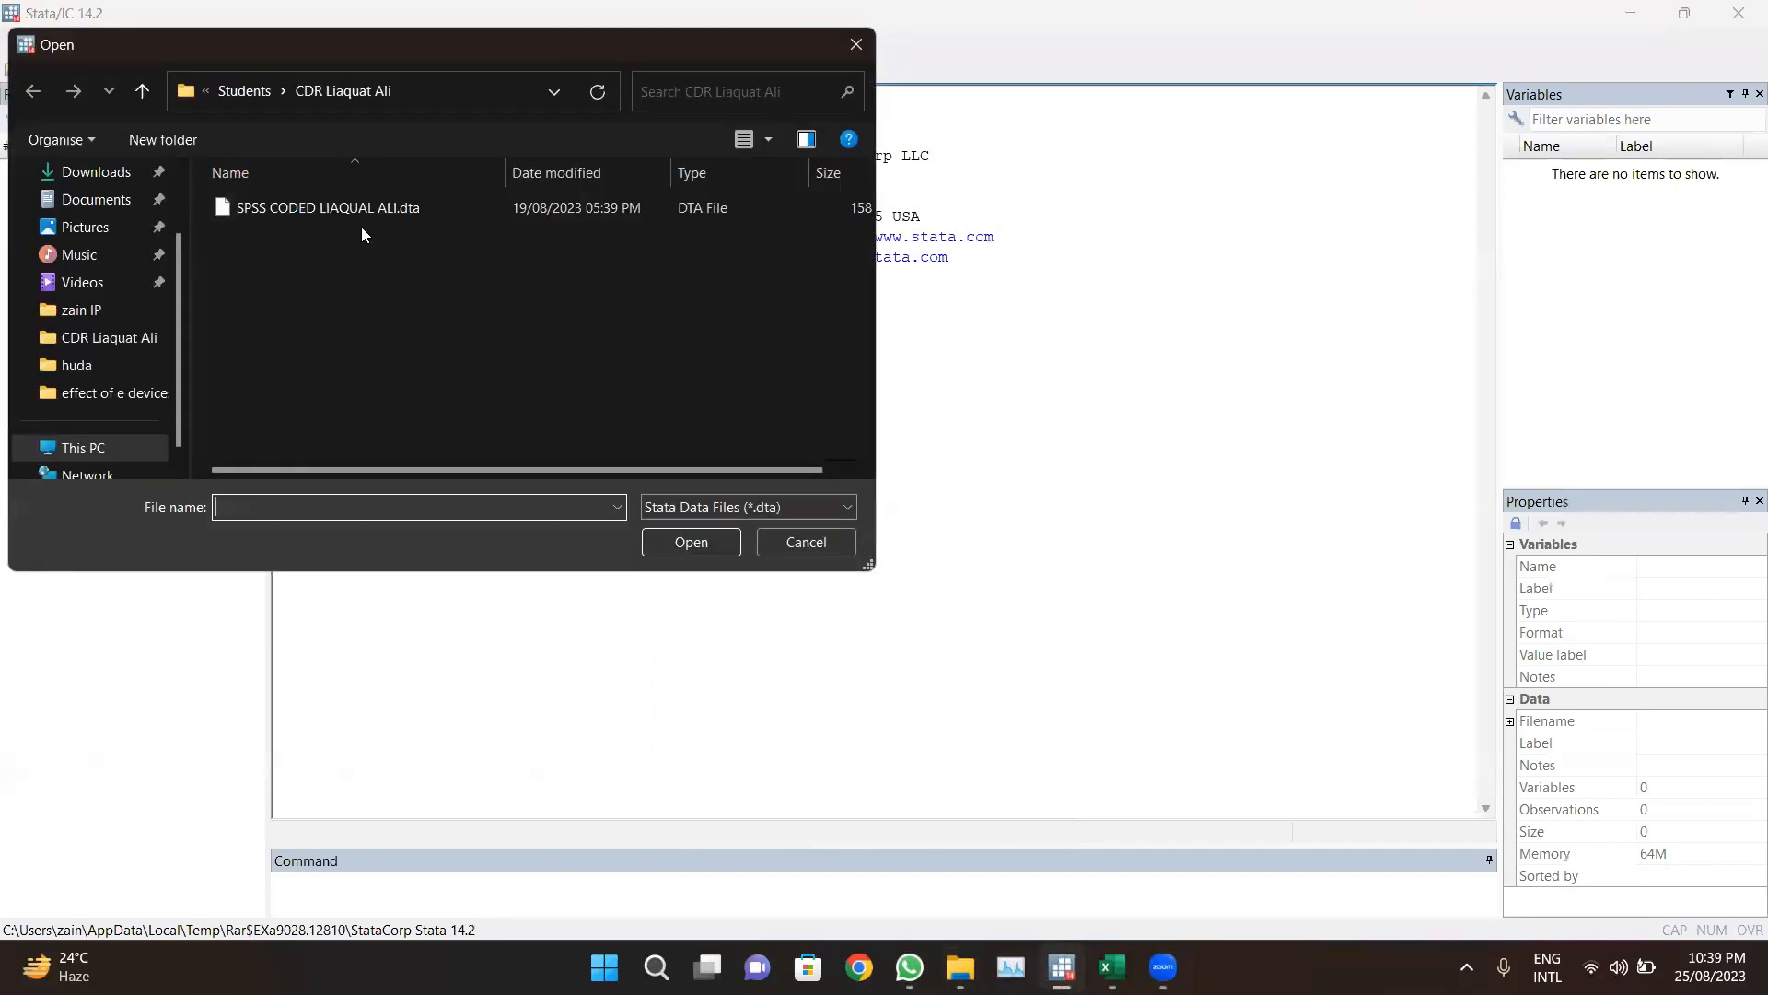
left_click(114, 366)
left_click(114, 392)
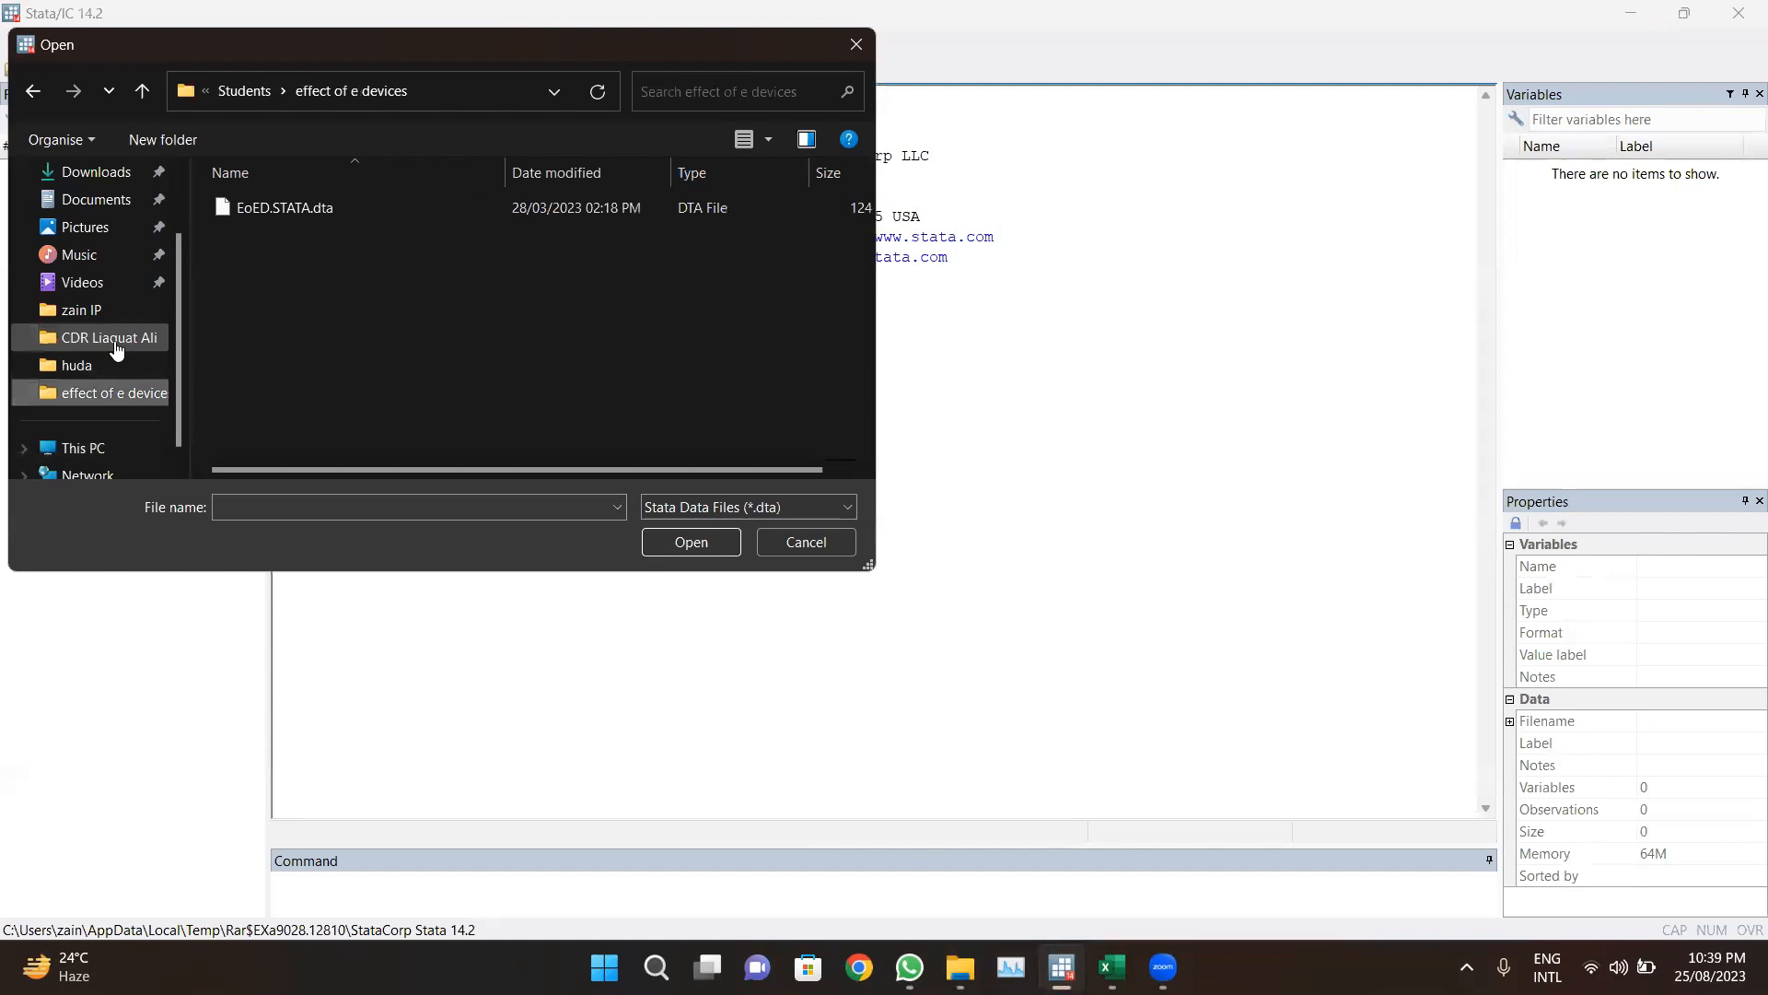
left_click(284, 214)
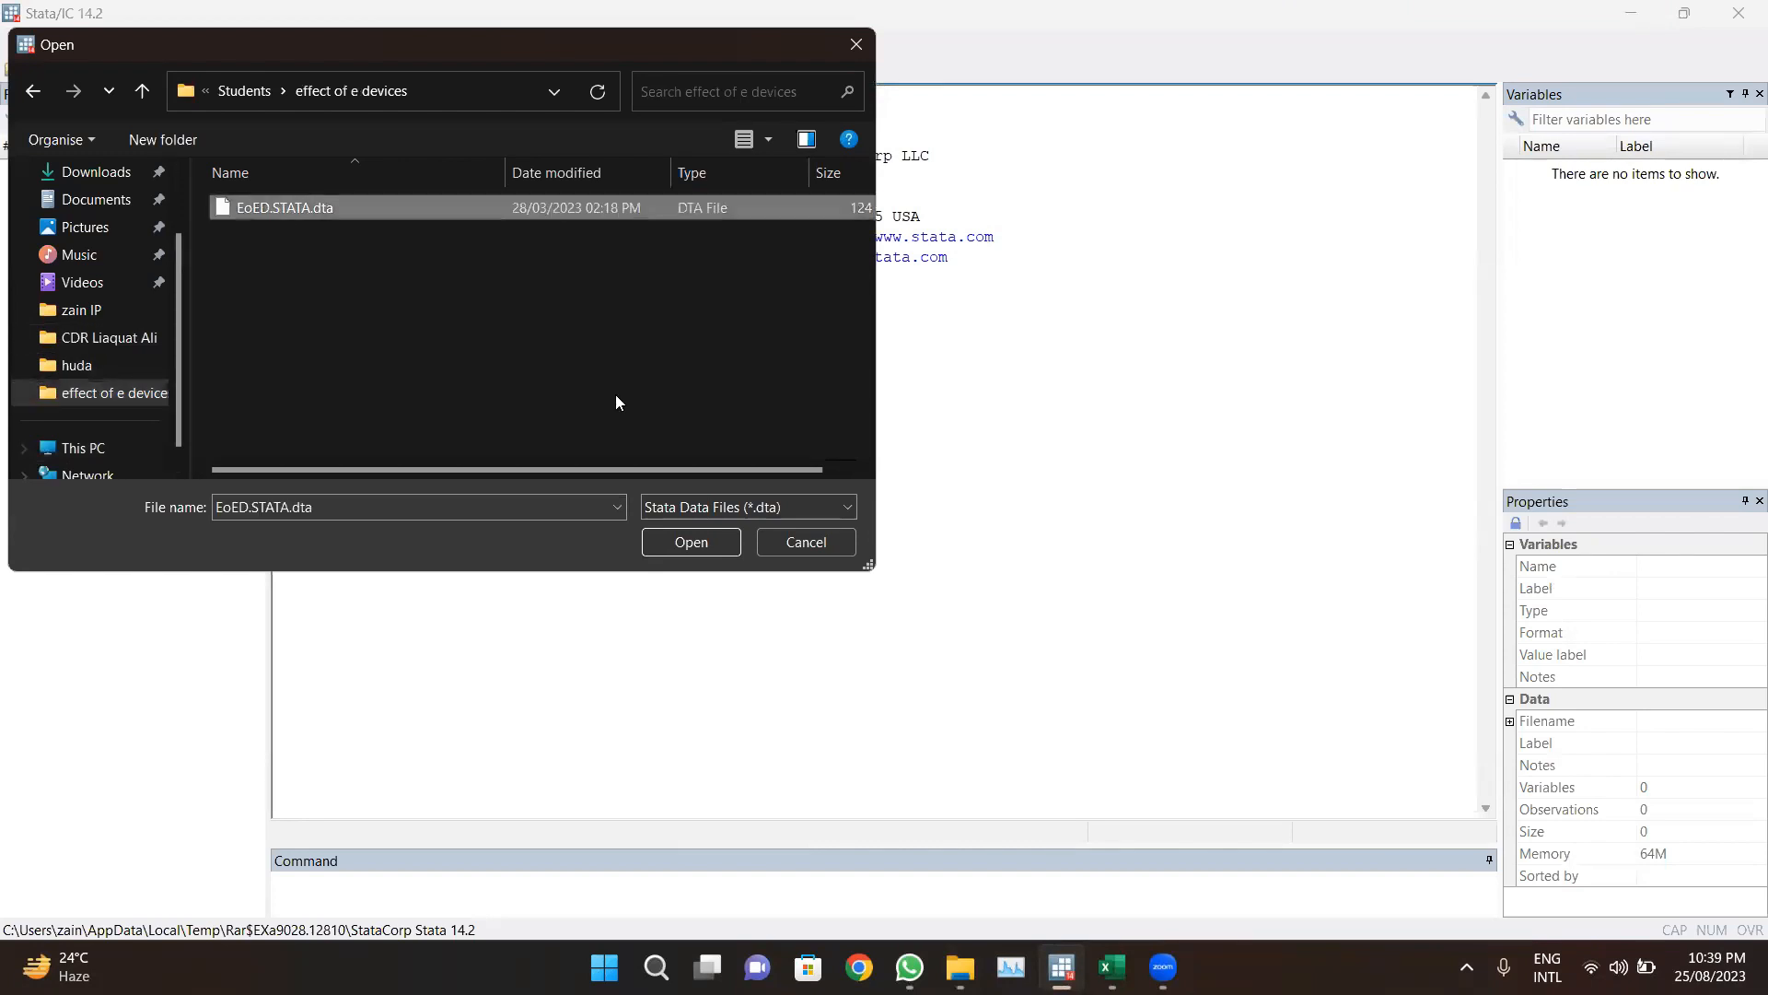
left_click(712, 543)
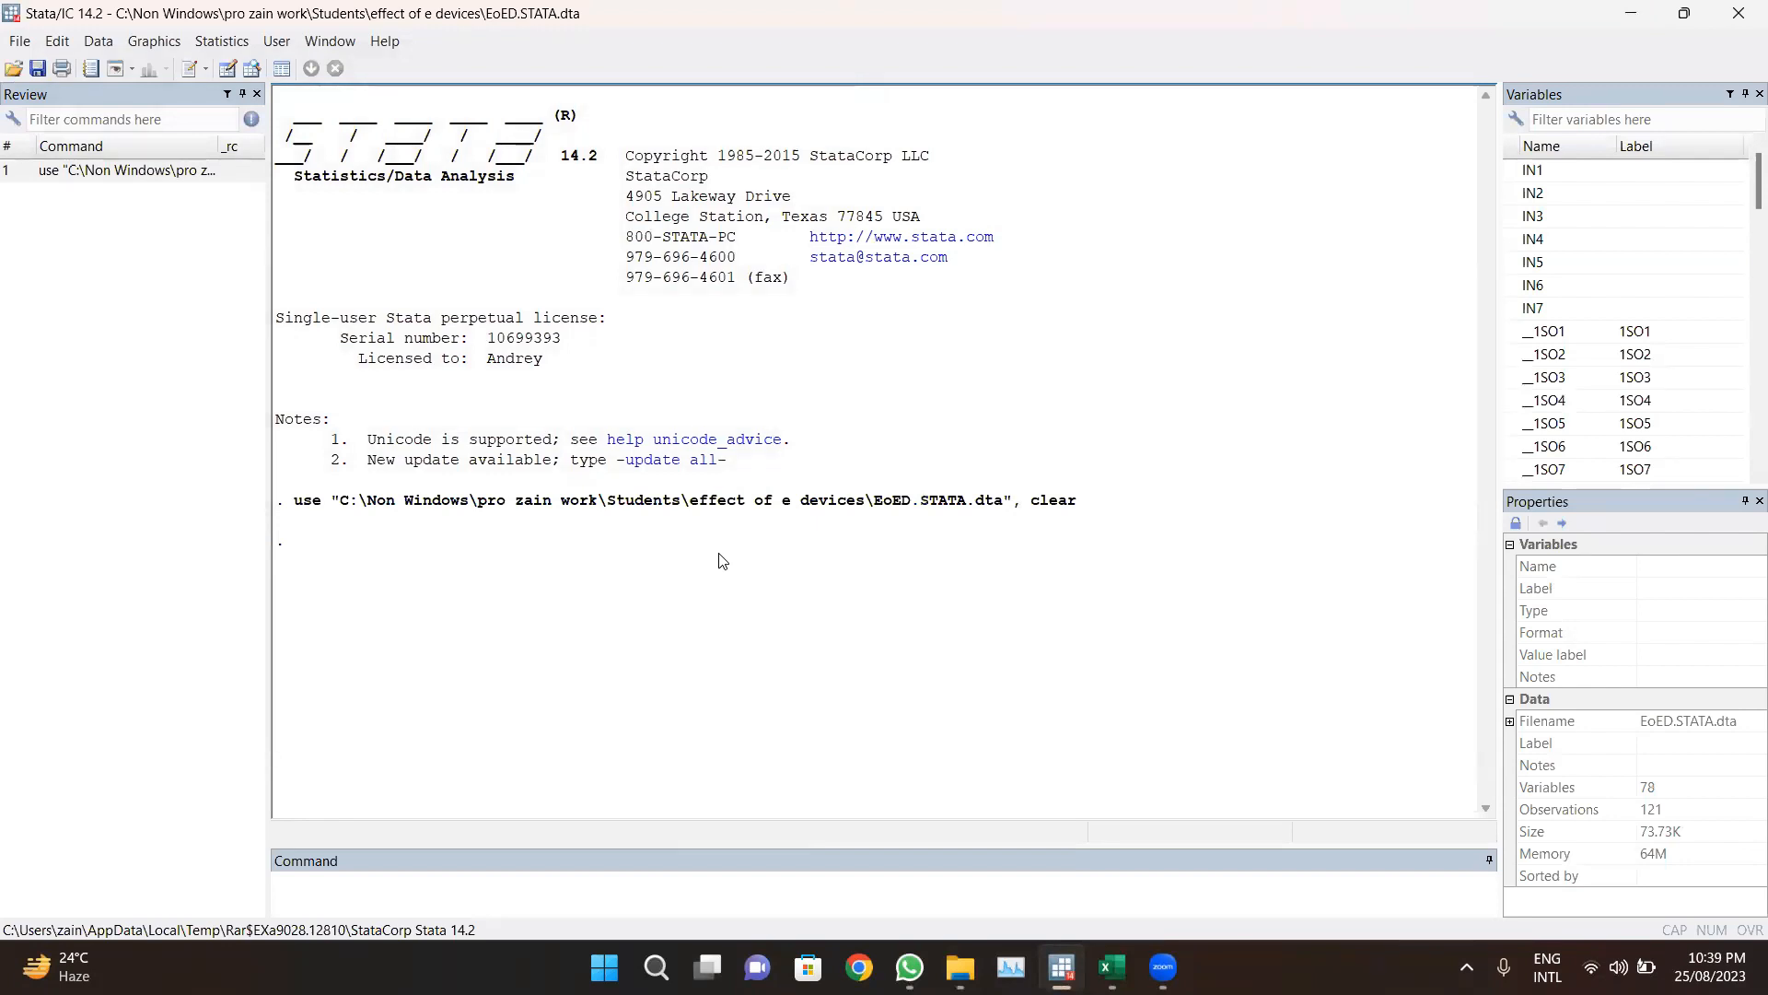
Step: Open the SEM Builder for structural equation model building and estimation
triple_click(323, 508)
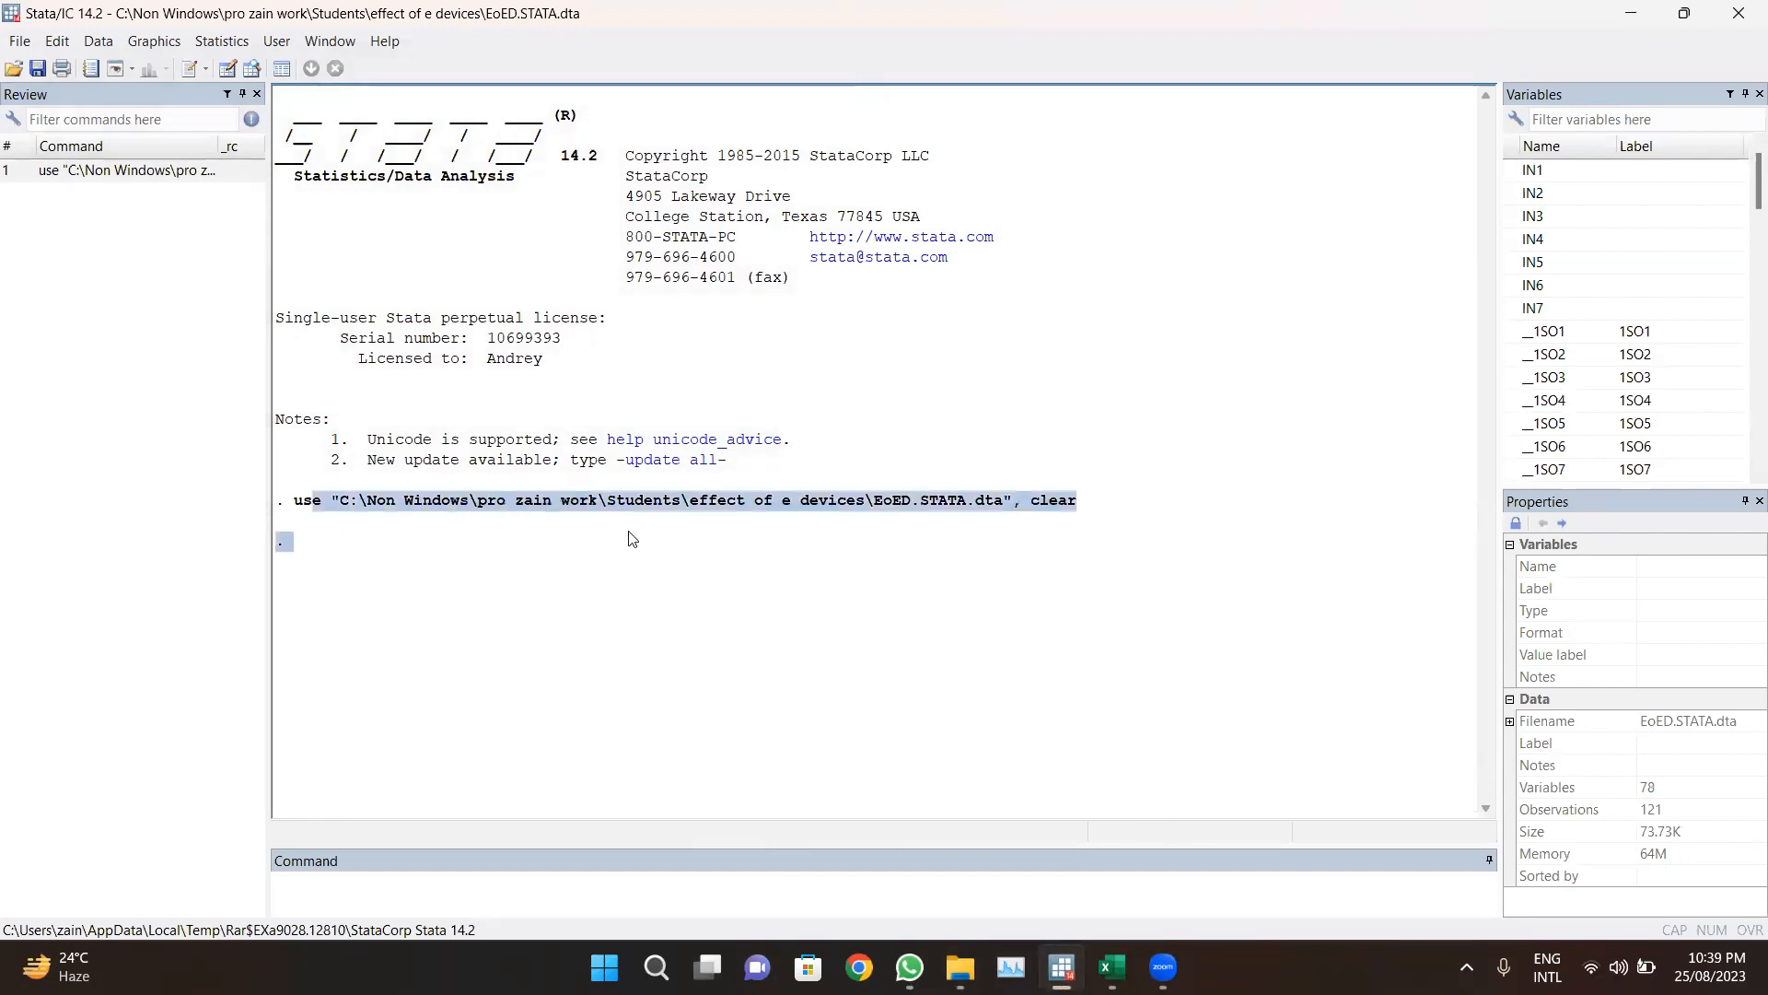
left_click(828, 553)
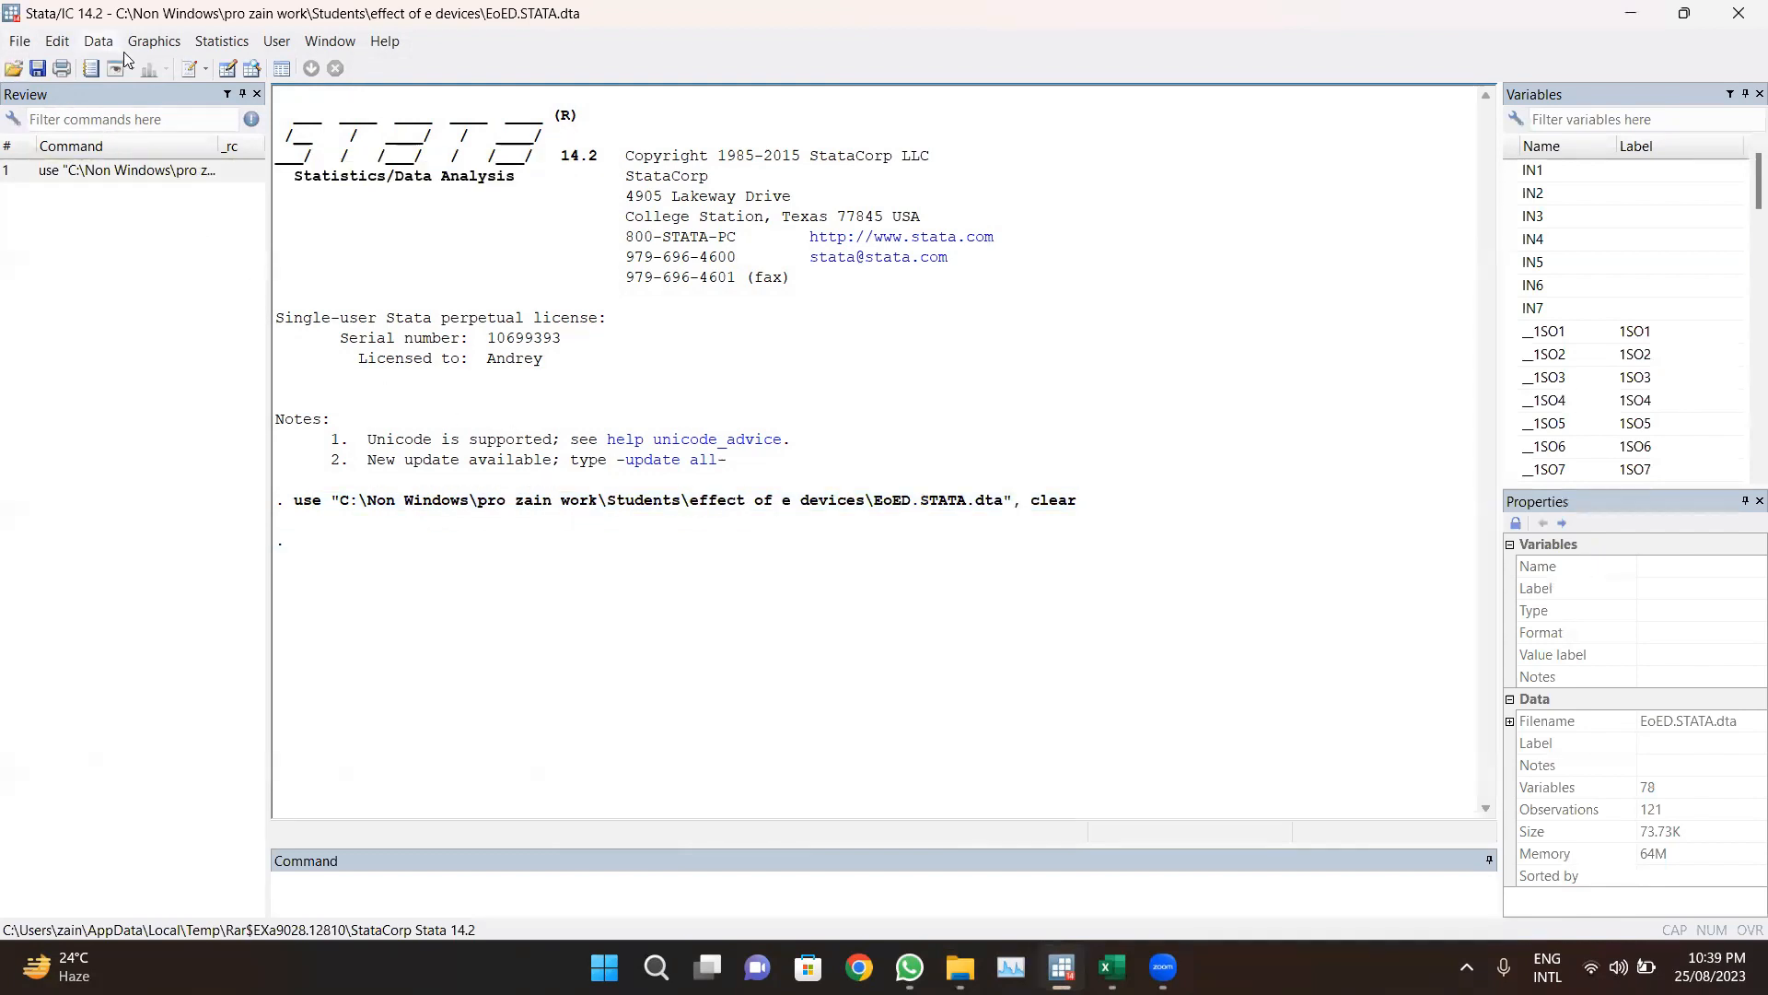
left_click(238, 40)
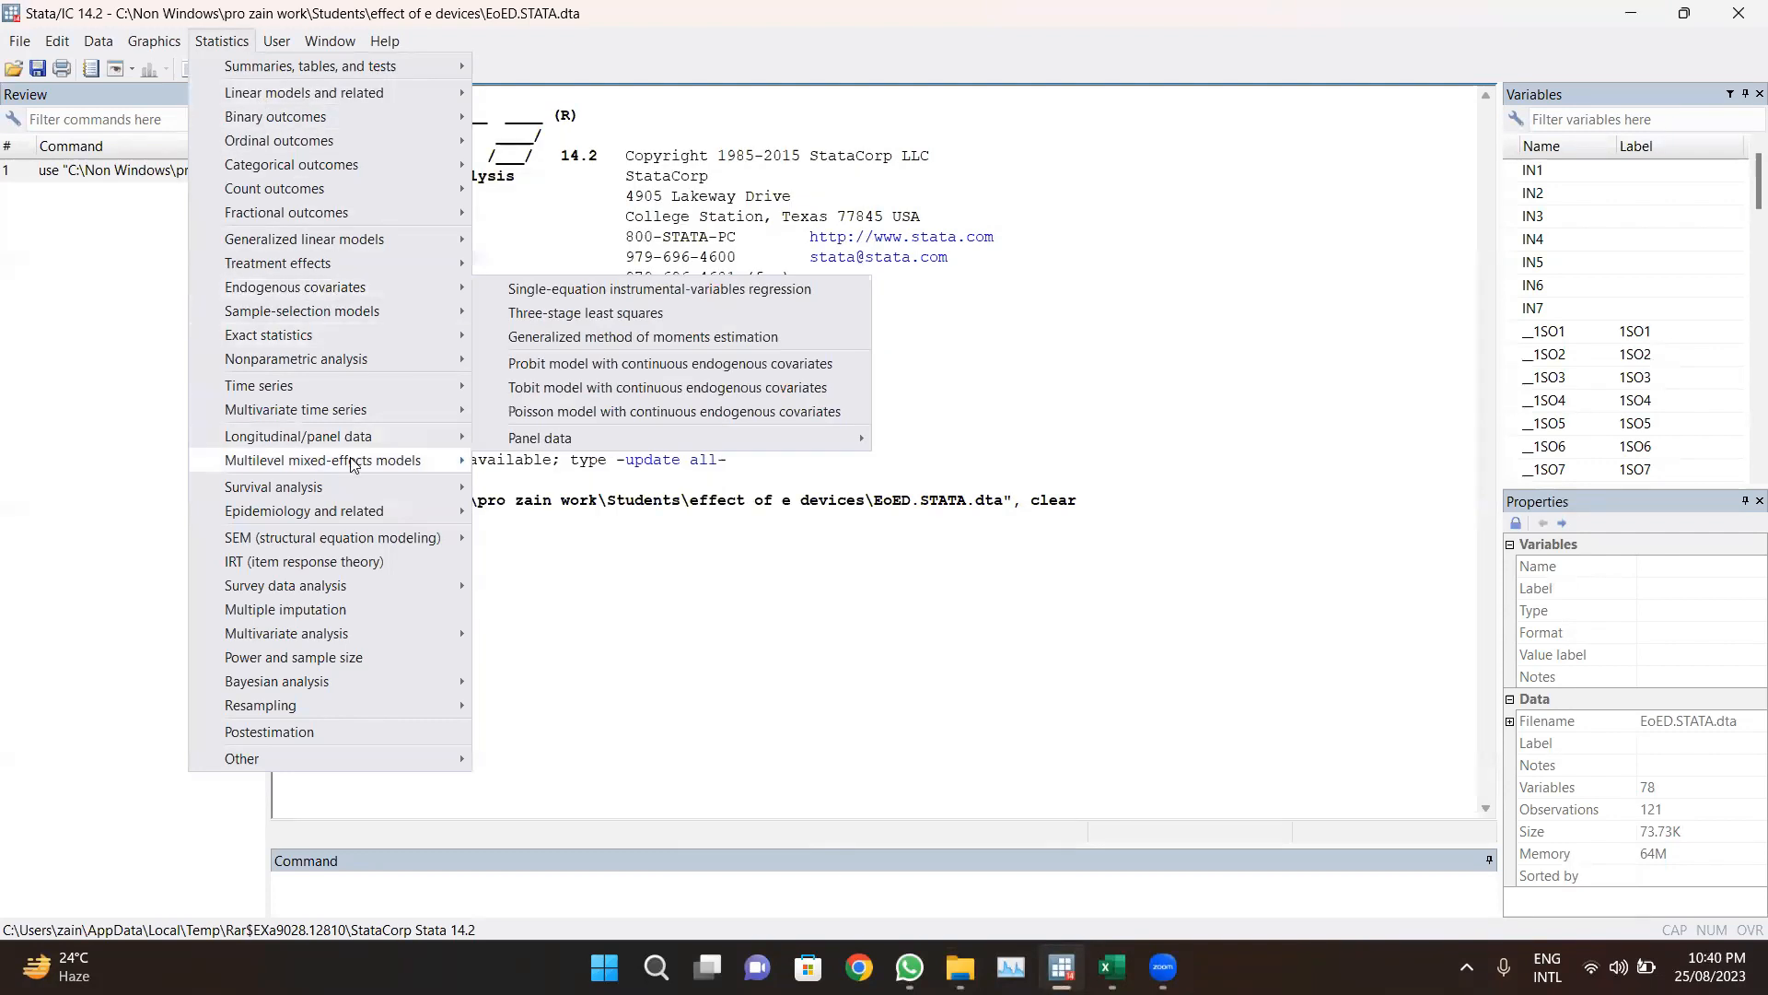
mouse_move(347, 541)
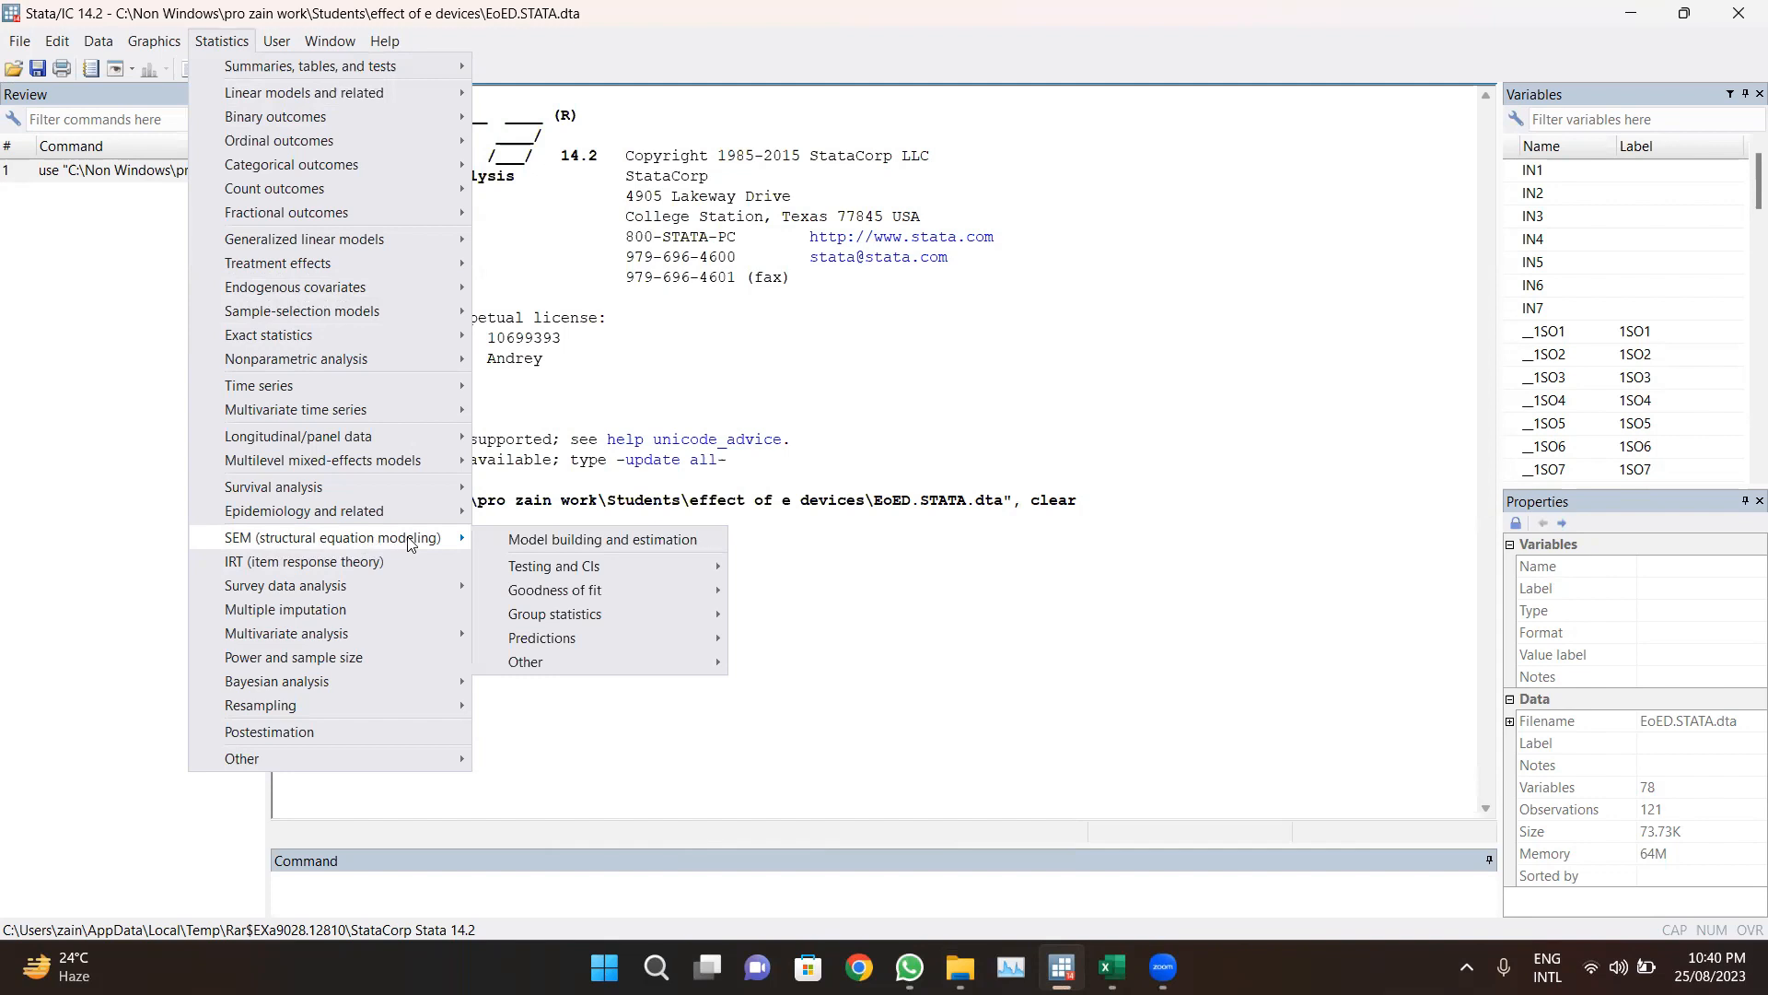
left_click(558, 541)
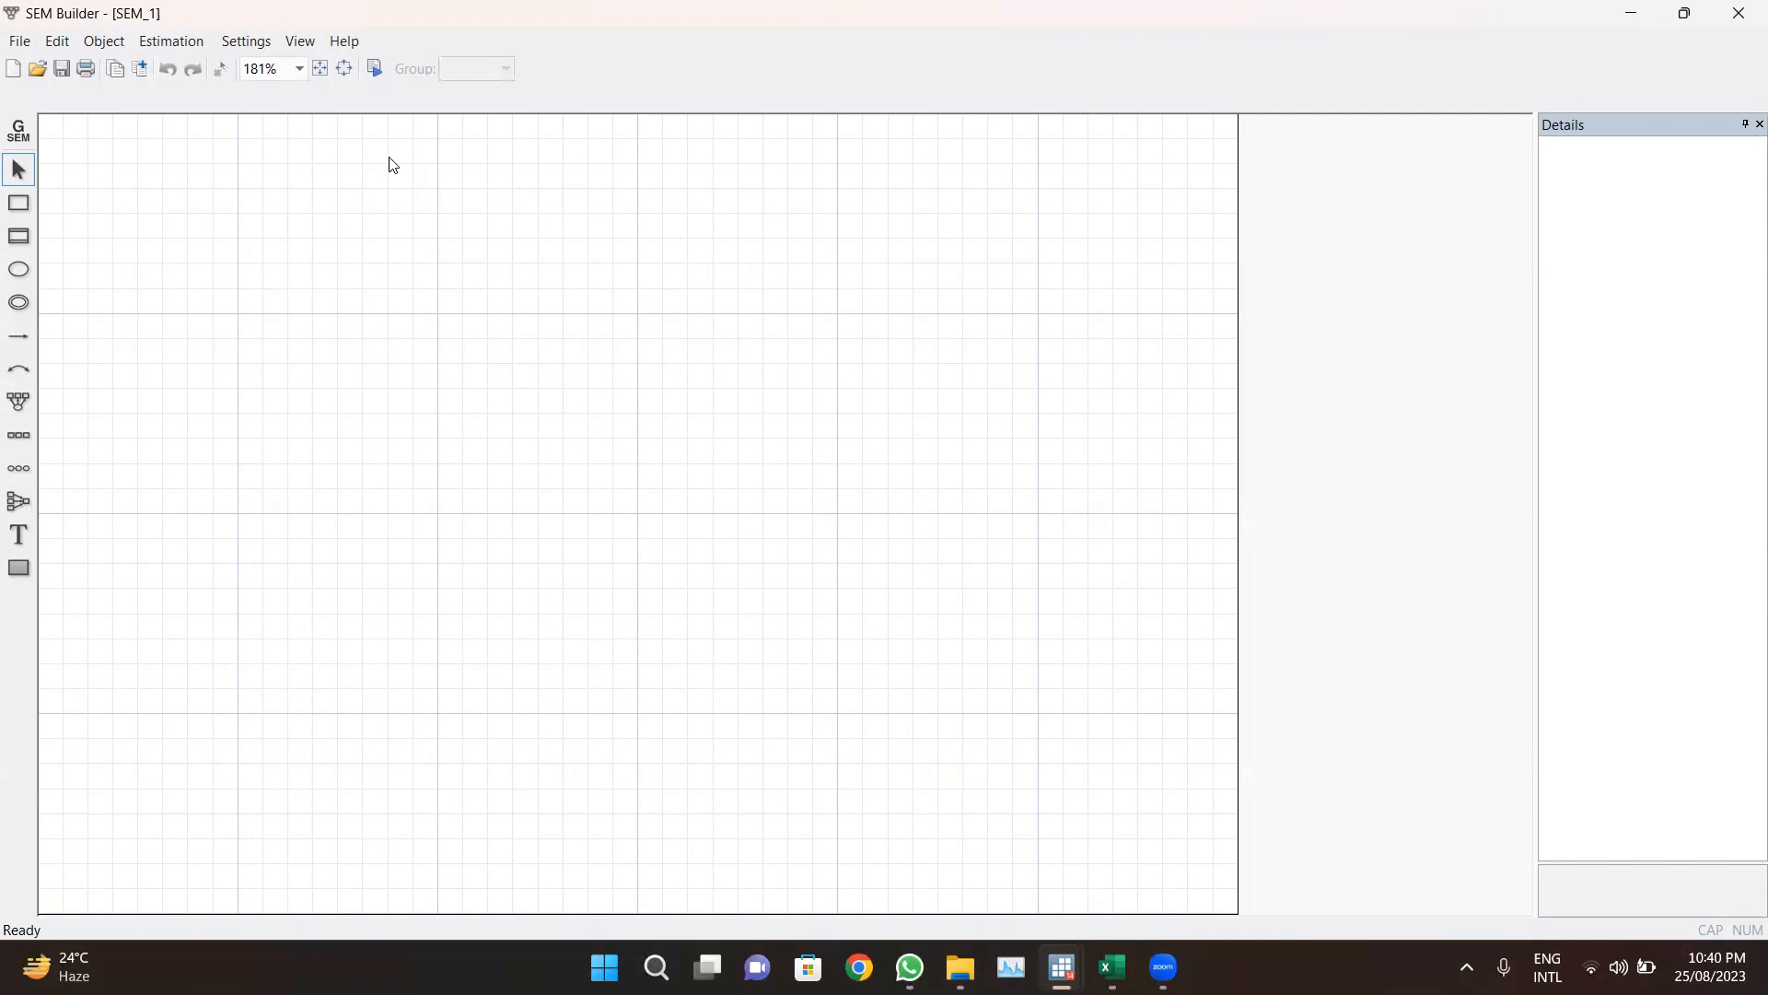
Step: Set the SEM Builder canvas size to 16.5 by 16.5 inches
left_click(299, 69)
left_click(287, 87)
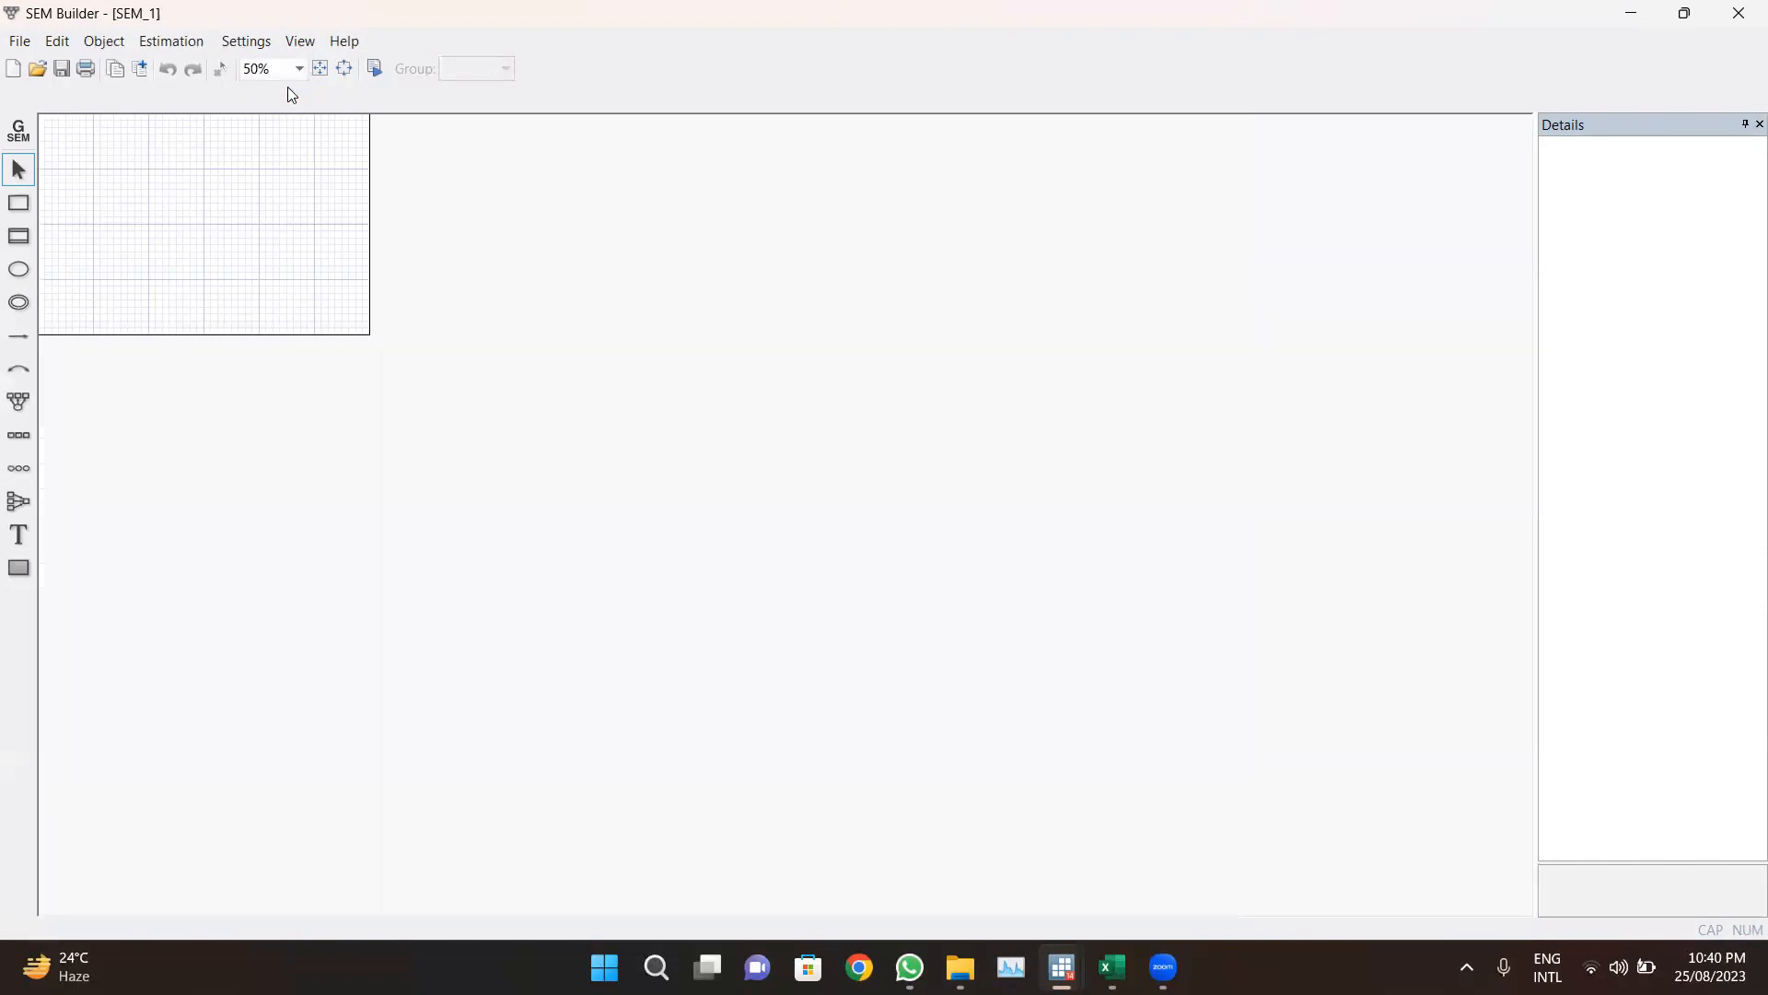
left_click(342, 68)
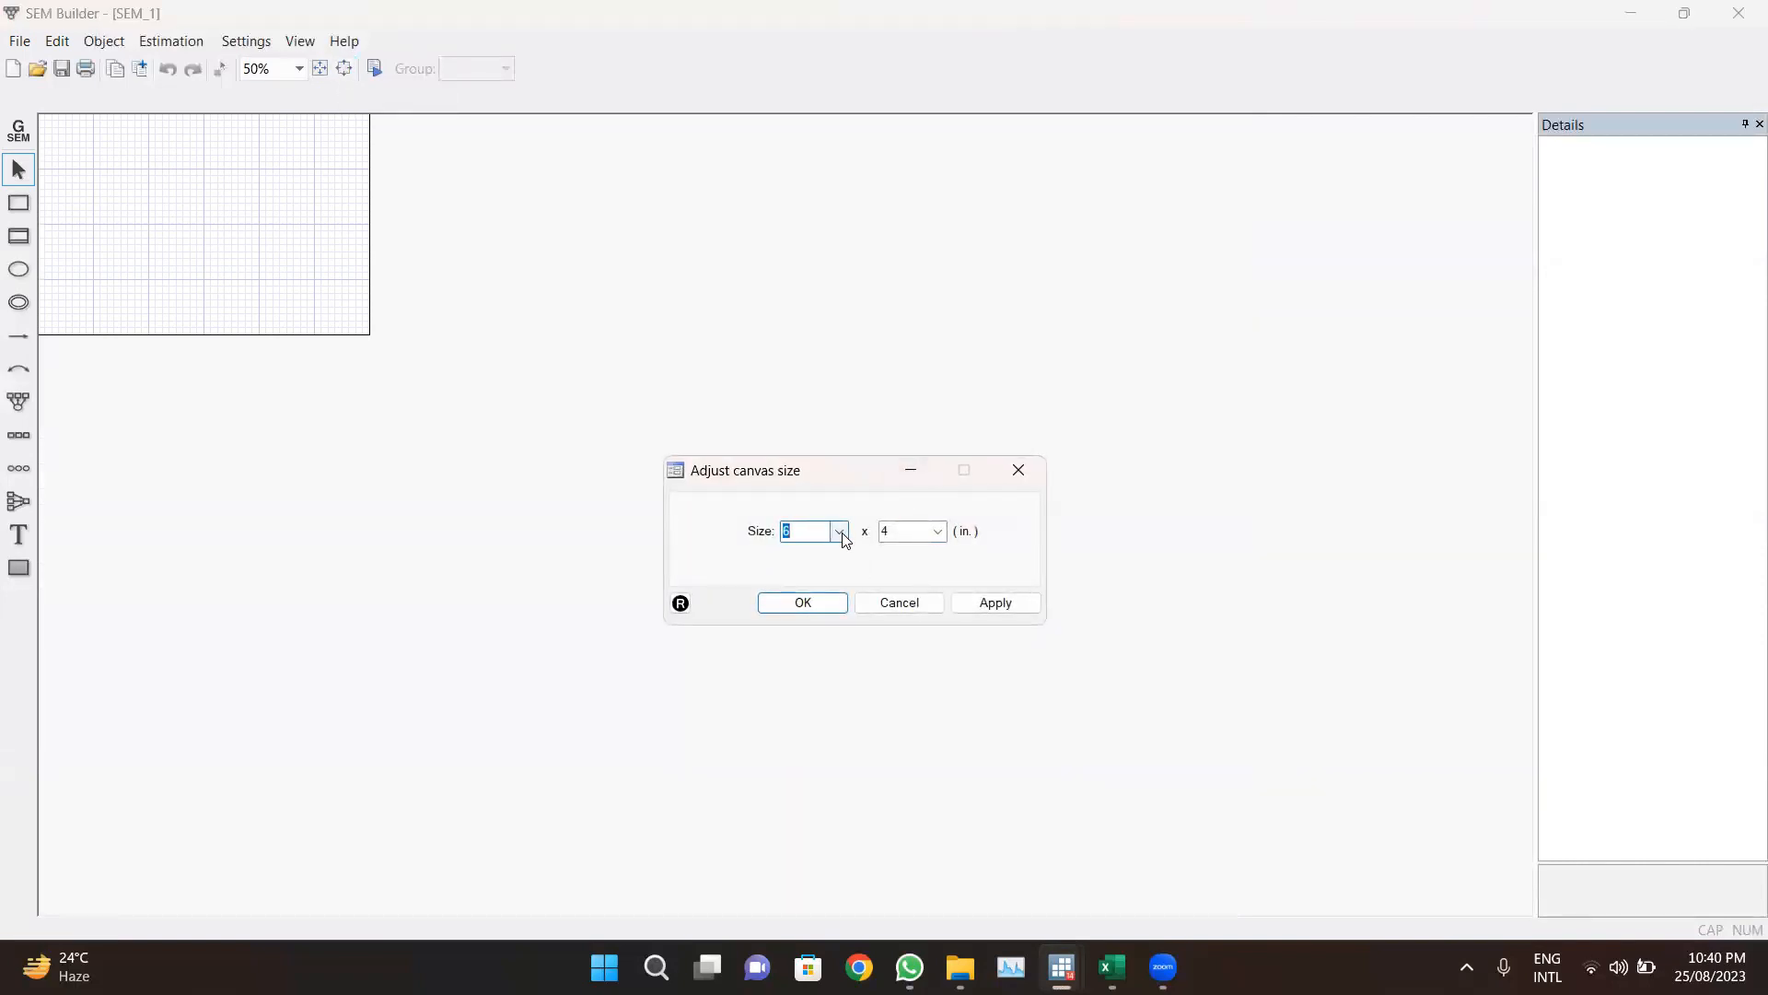
left_click(840, 531)
left_click(814, 786)
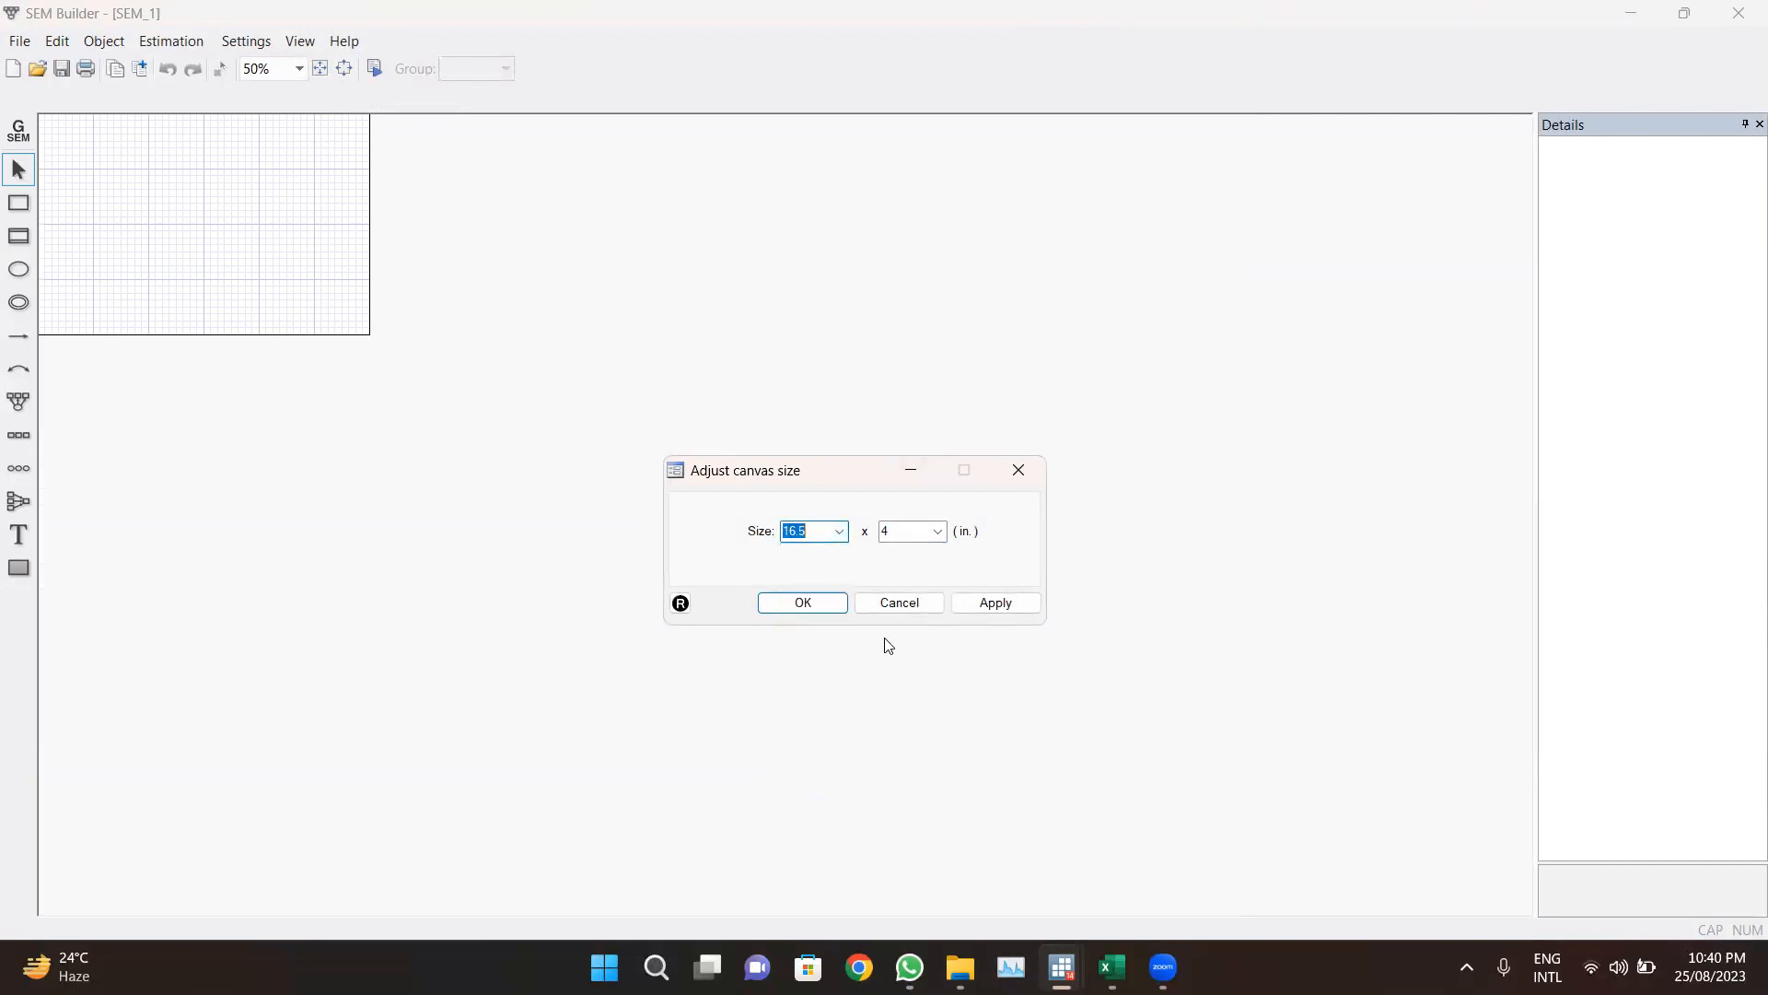
left_click(938, 531)
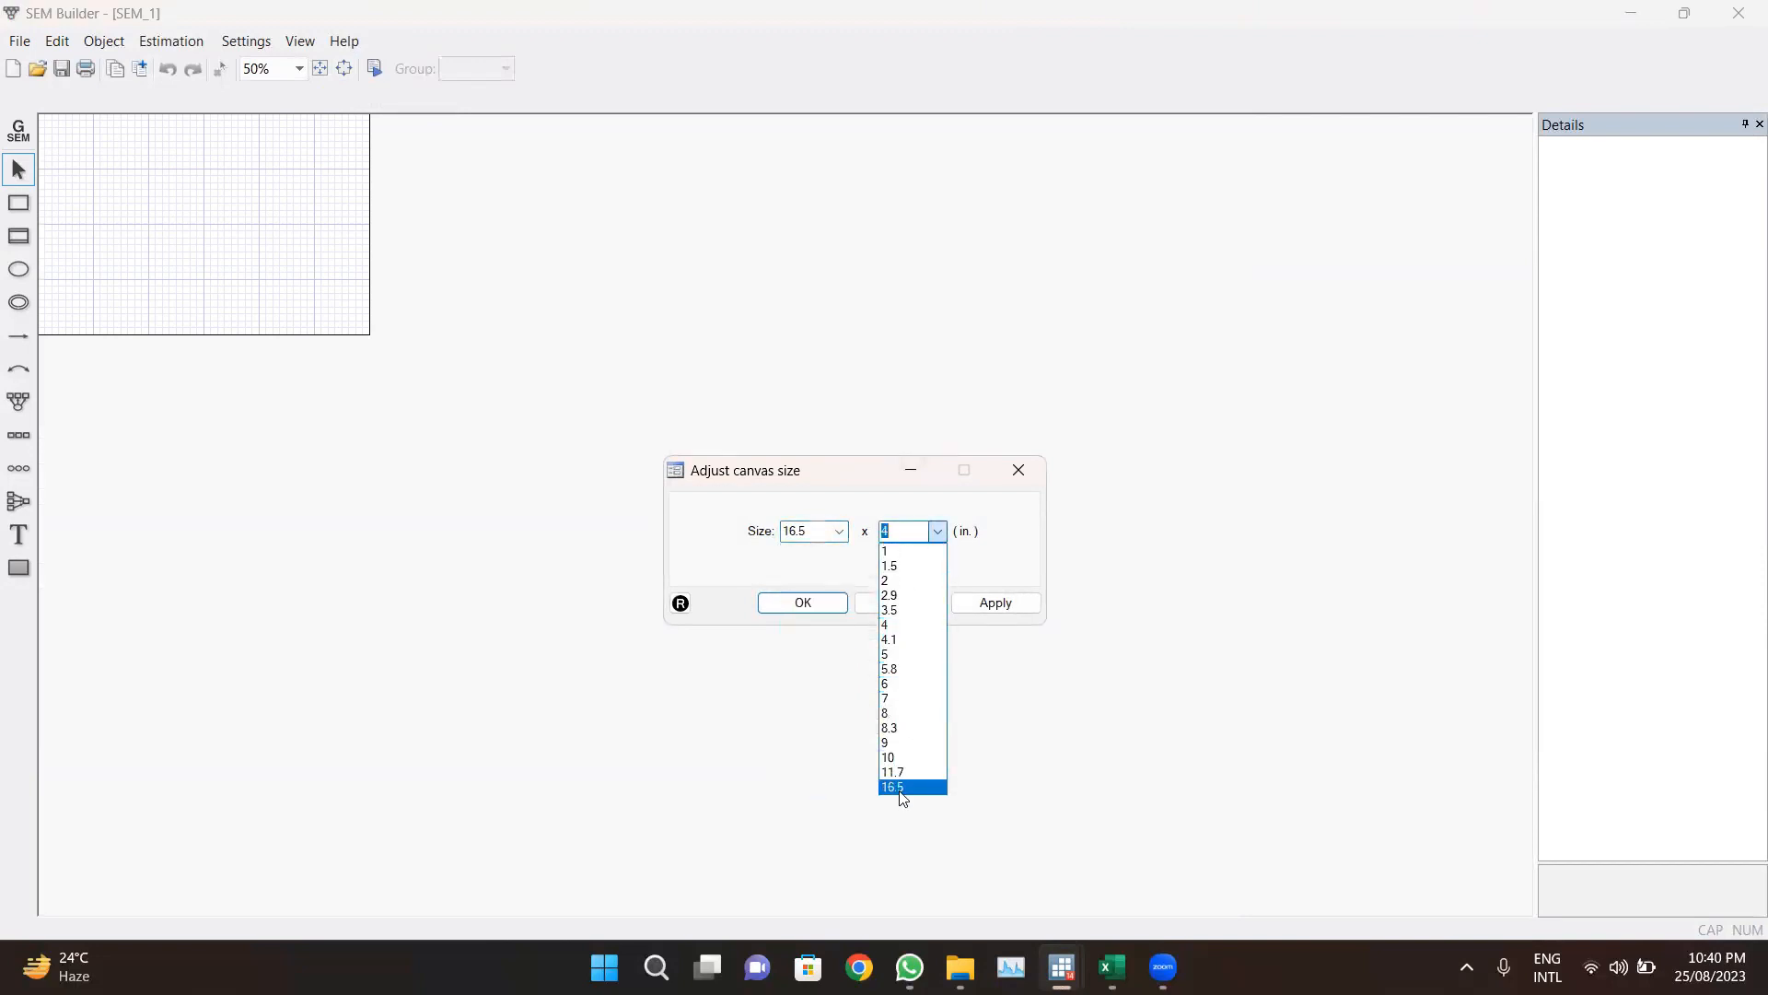
left_click(902, 787)
left_click(802, 602)
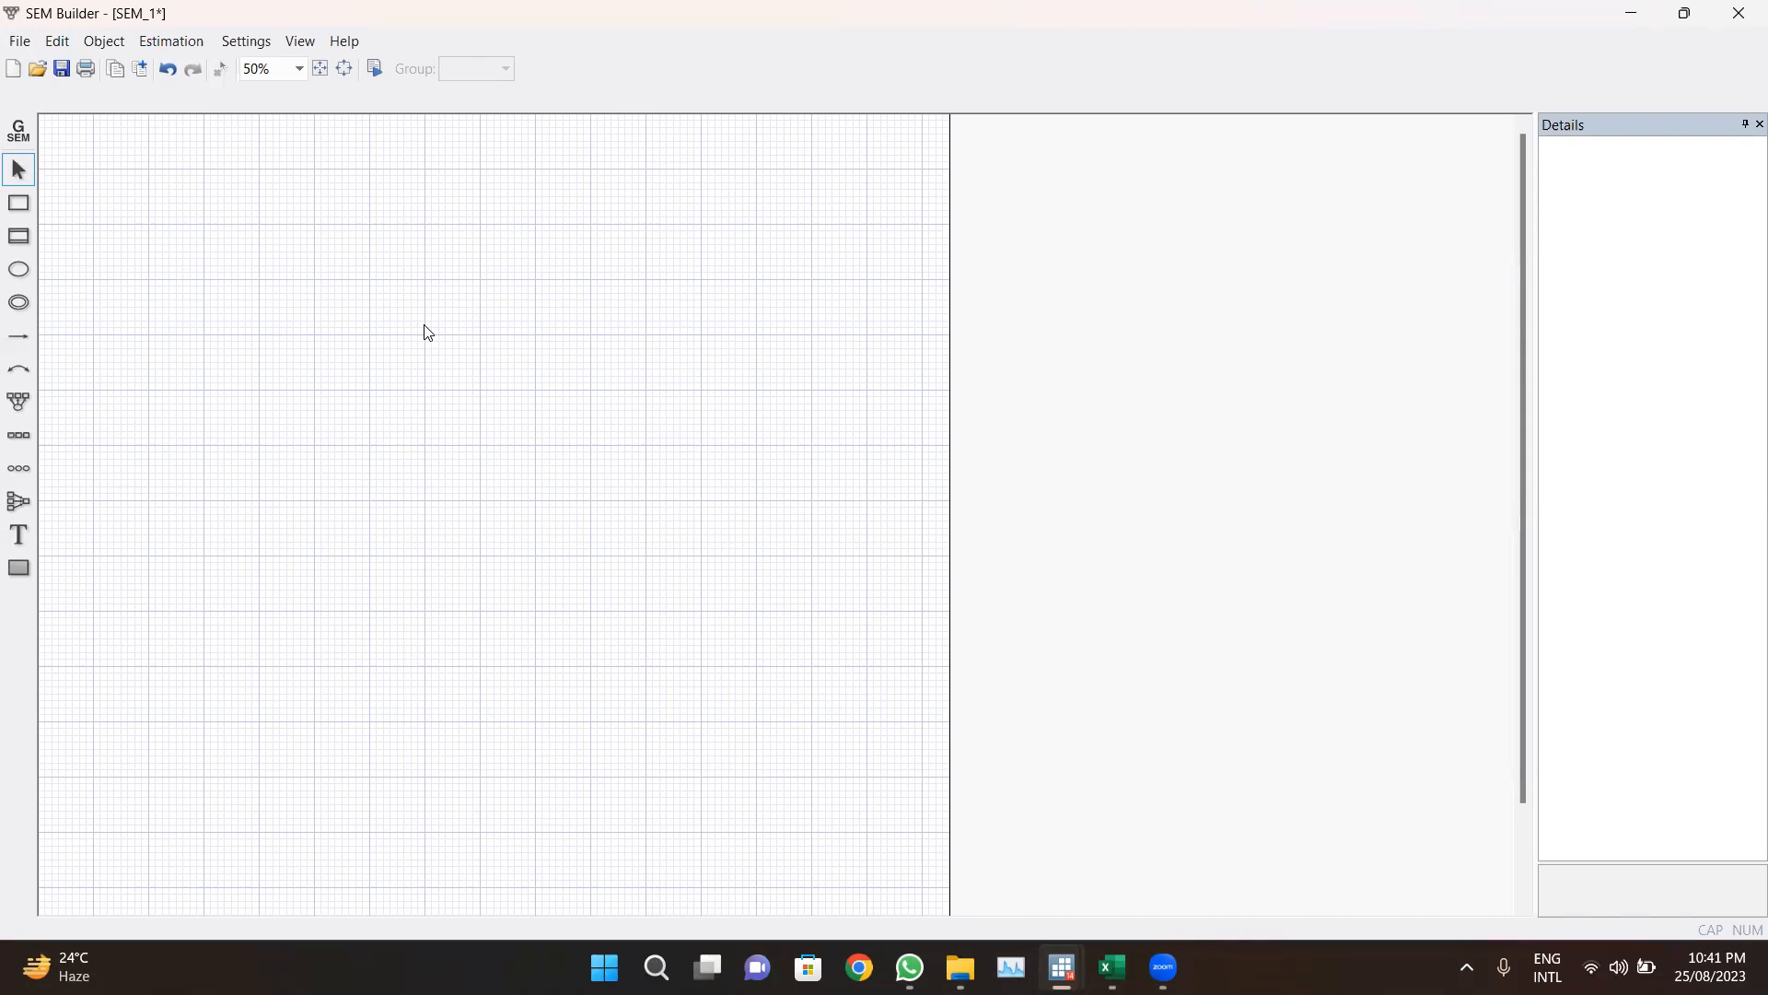
Step: Add measurement component L1 with indicators IN1 through IN7 and move it to the canvas's upper-left corner
left_click(28, 402)
left_click(222, 312)
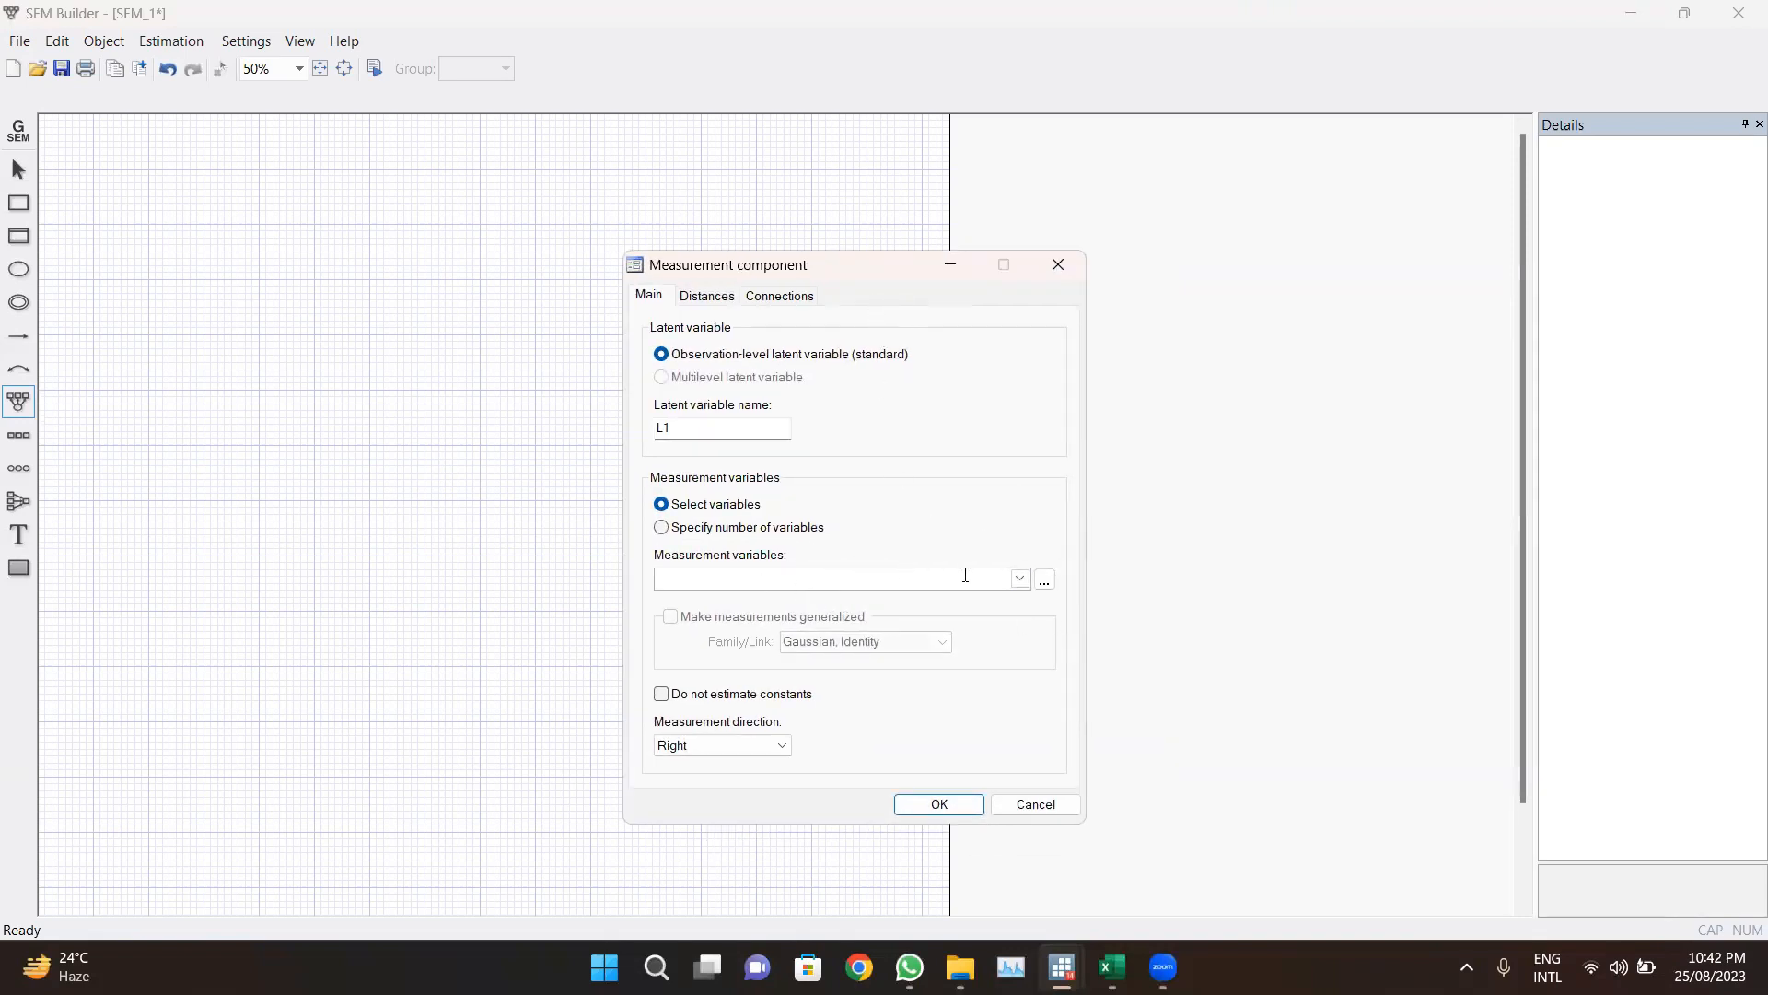
left_click(1020, 577)
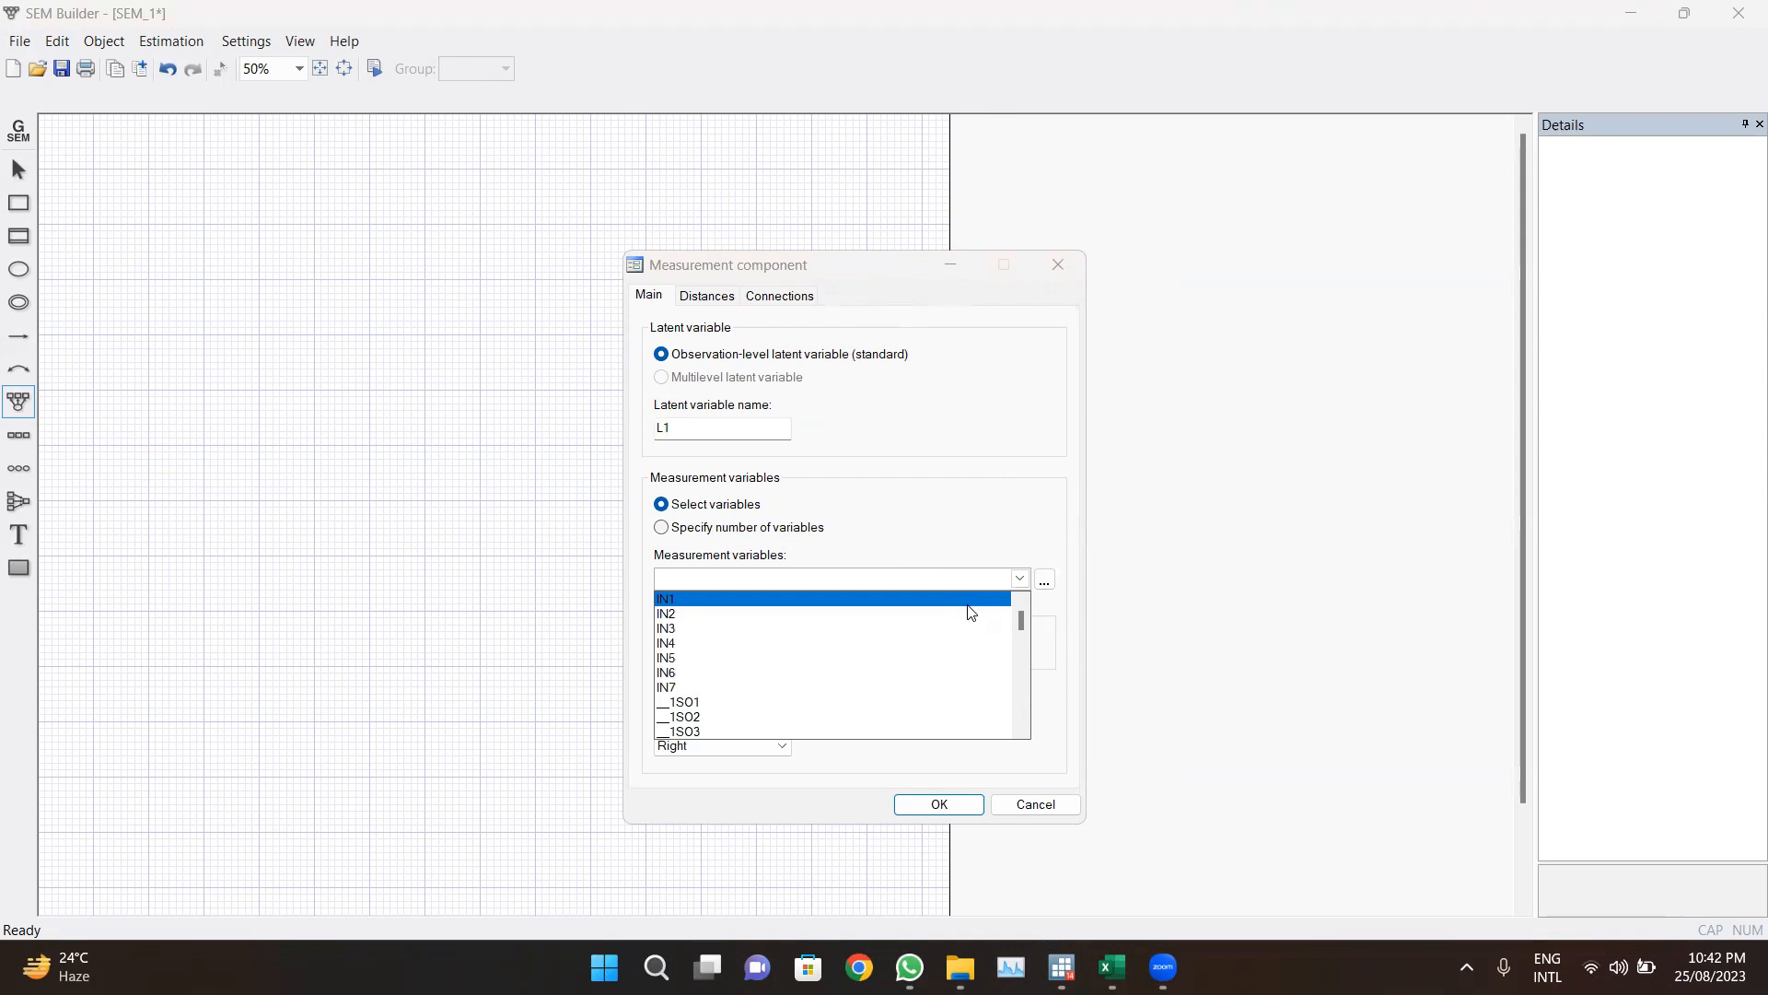
left_click(786, 601)
left_click(779, 613)
left_click(771, 628)
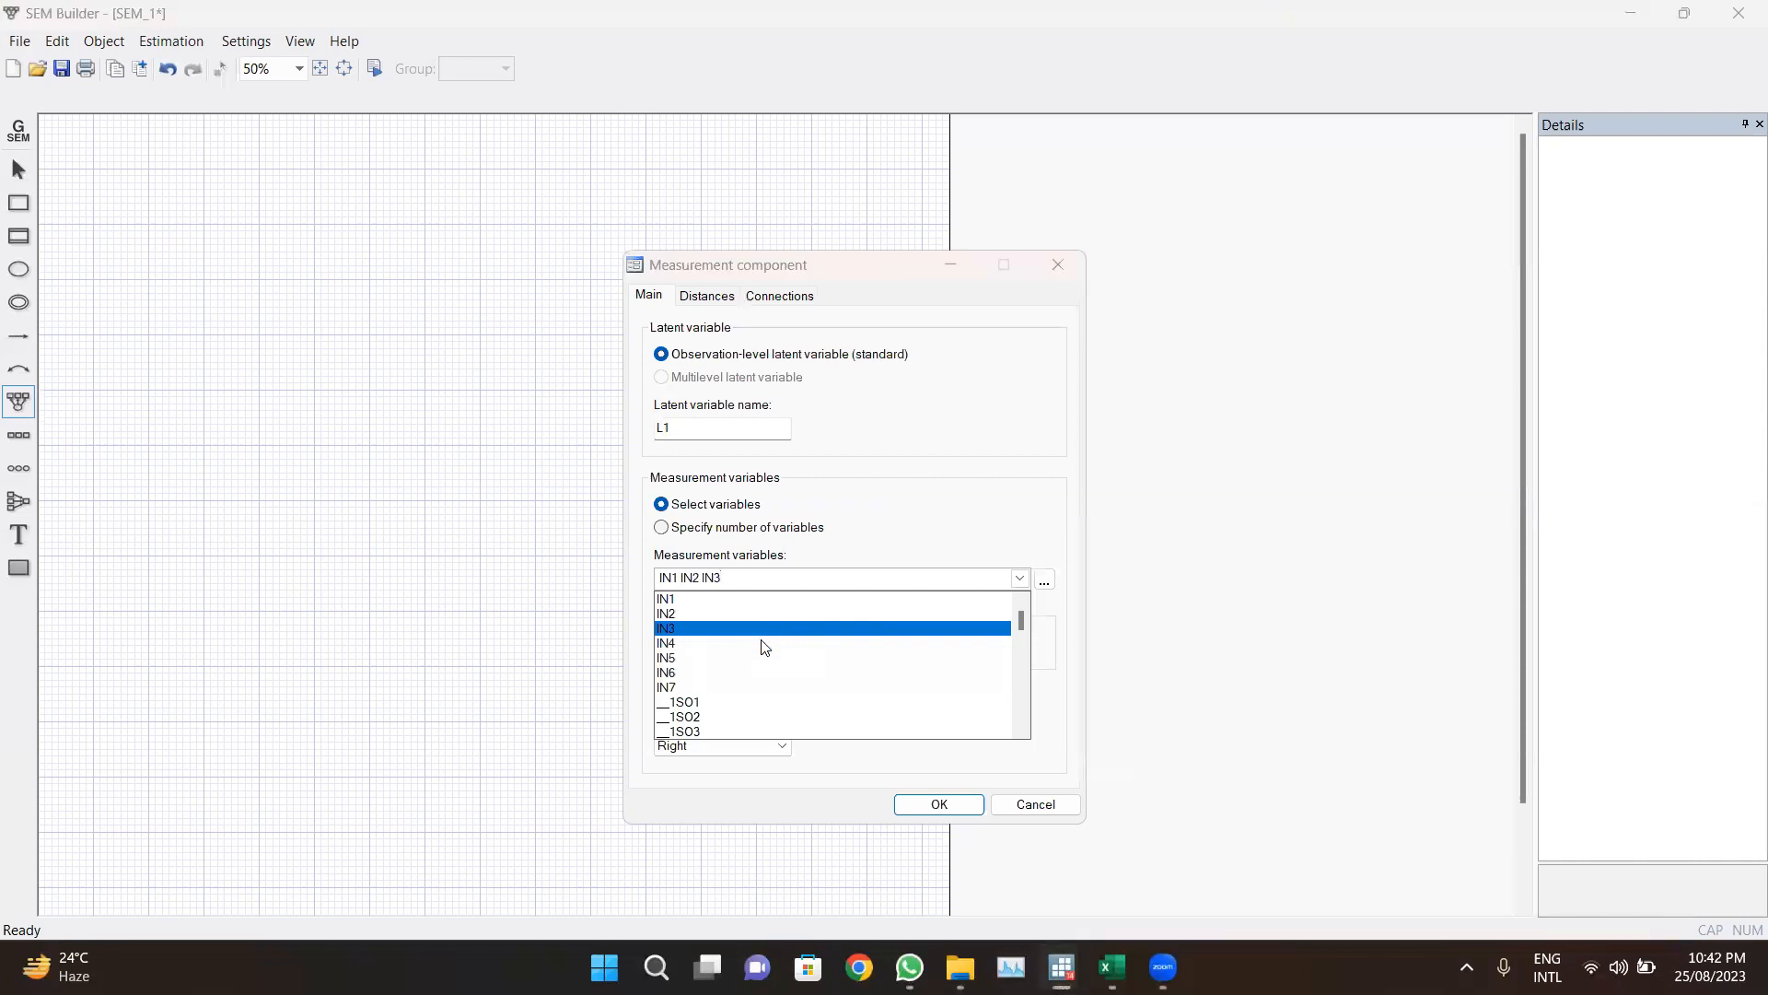
left_click(760, 643)
left_click(748, 658)
left_click(735, 672)
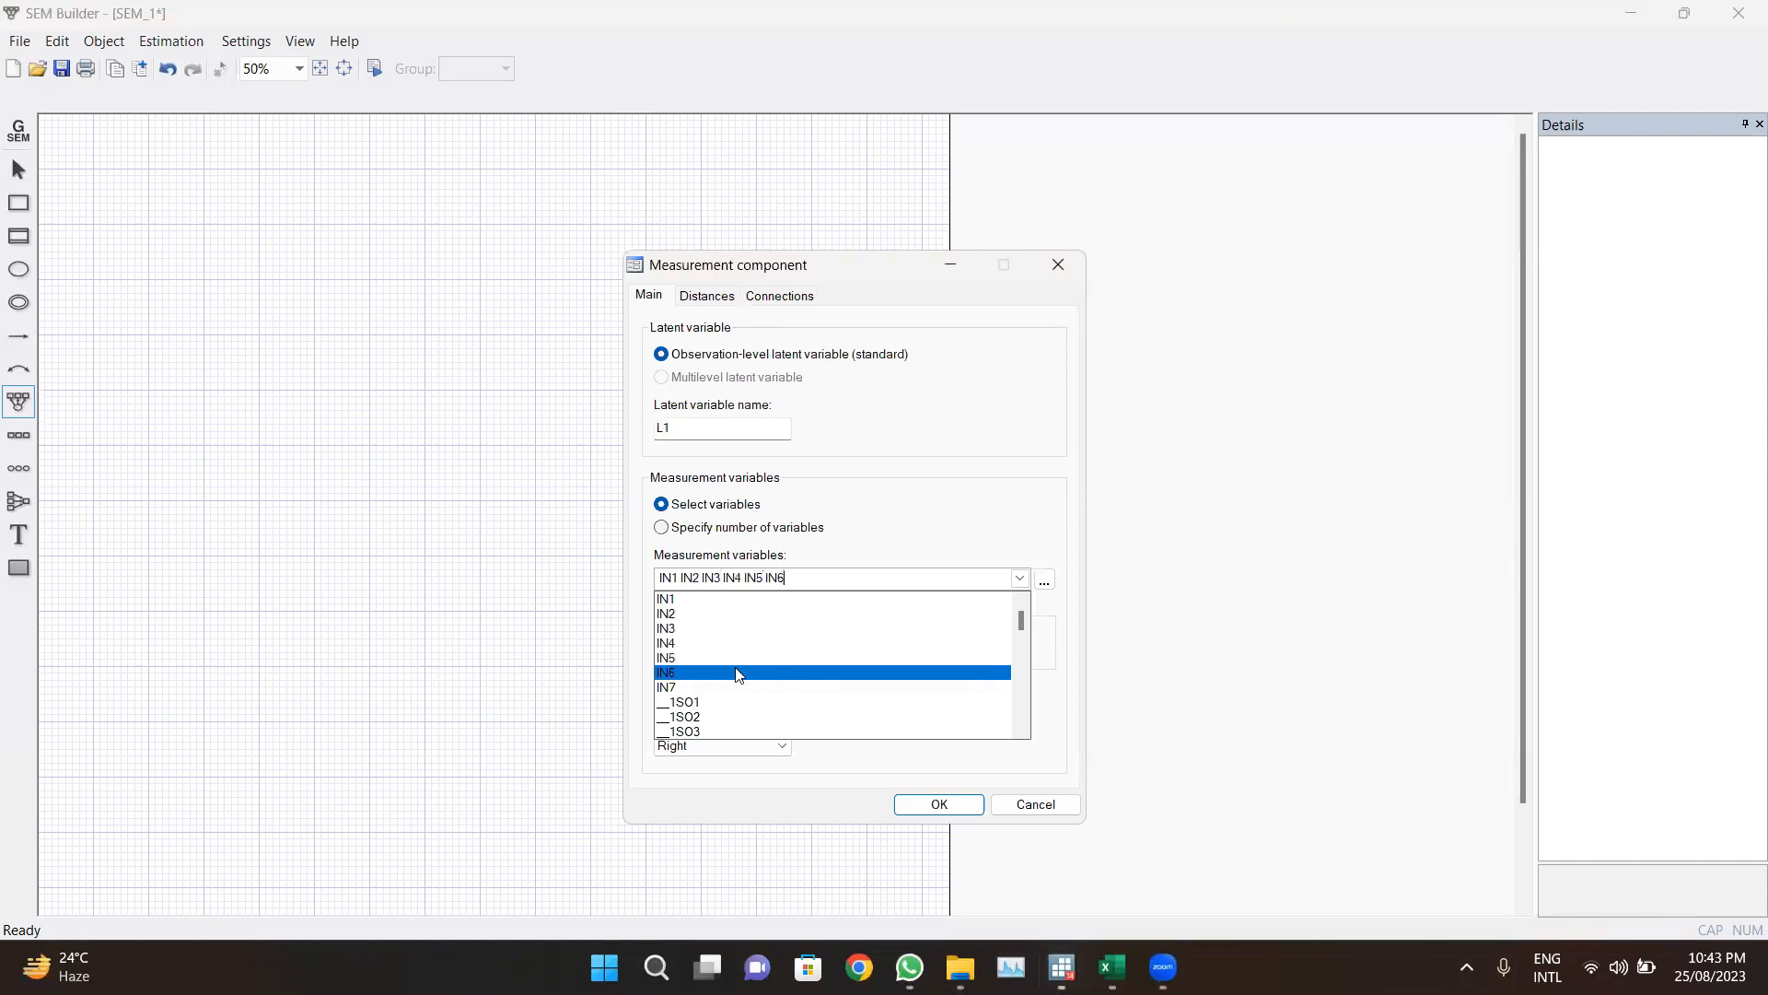
left_click(722, 691)
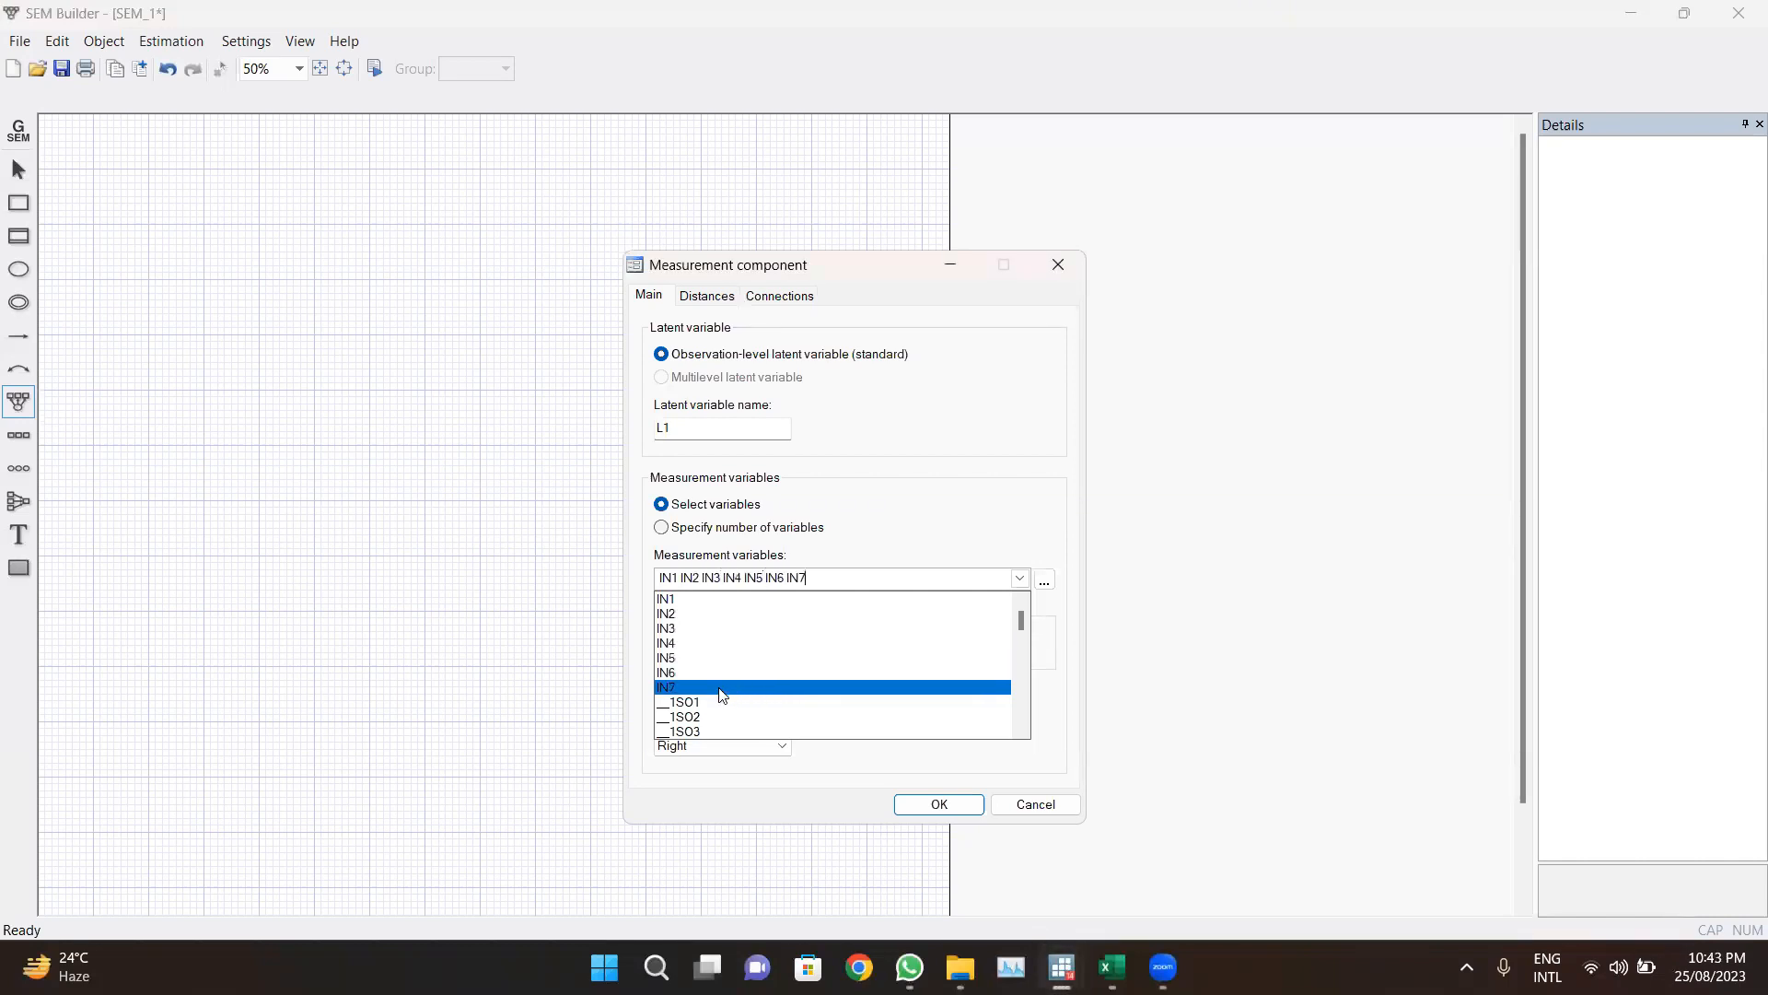
left_click(909, 545)
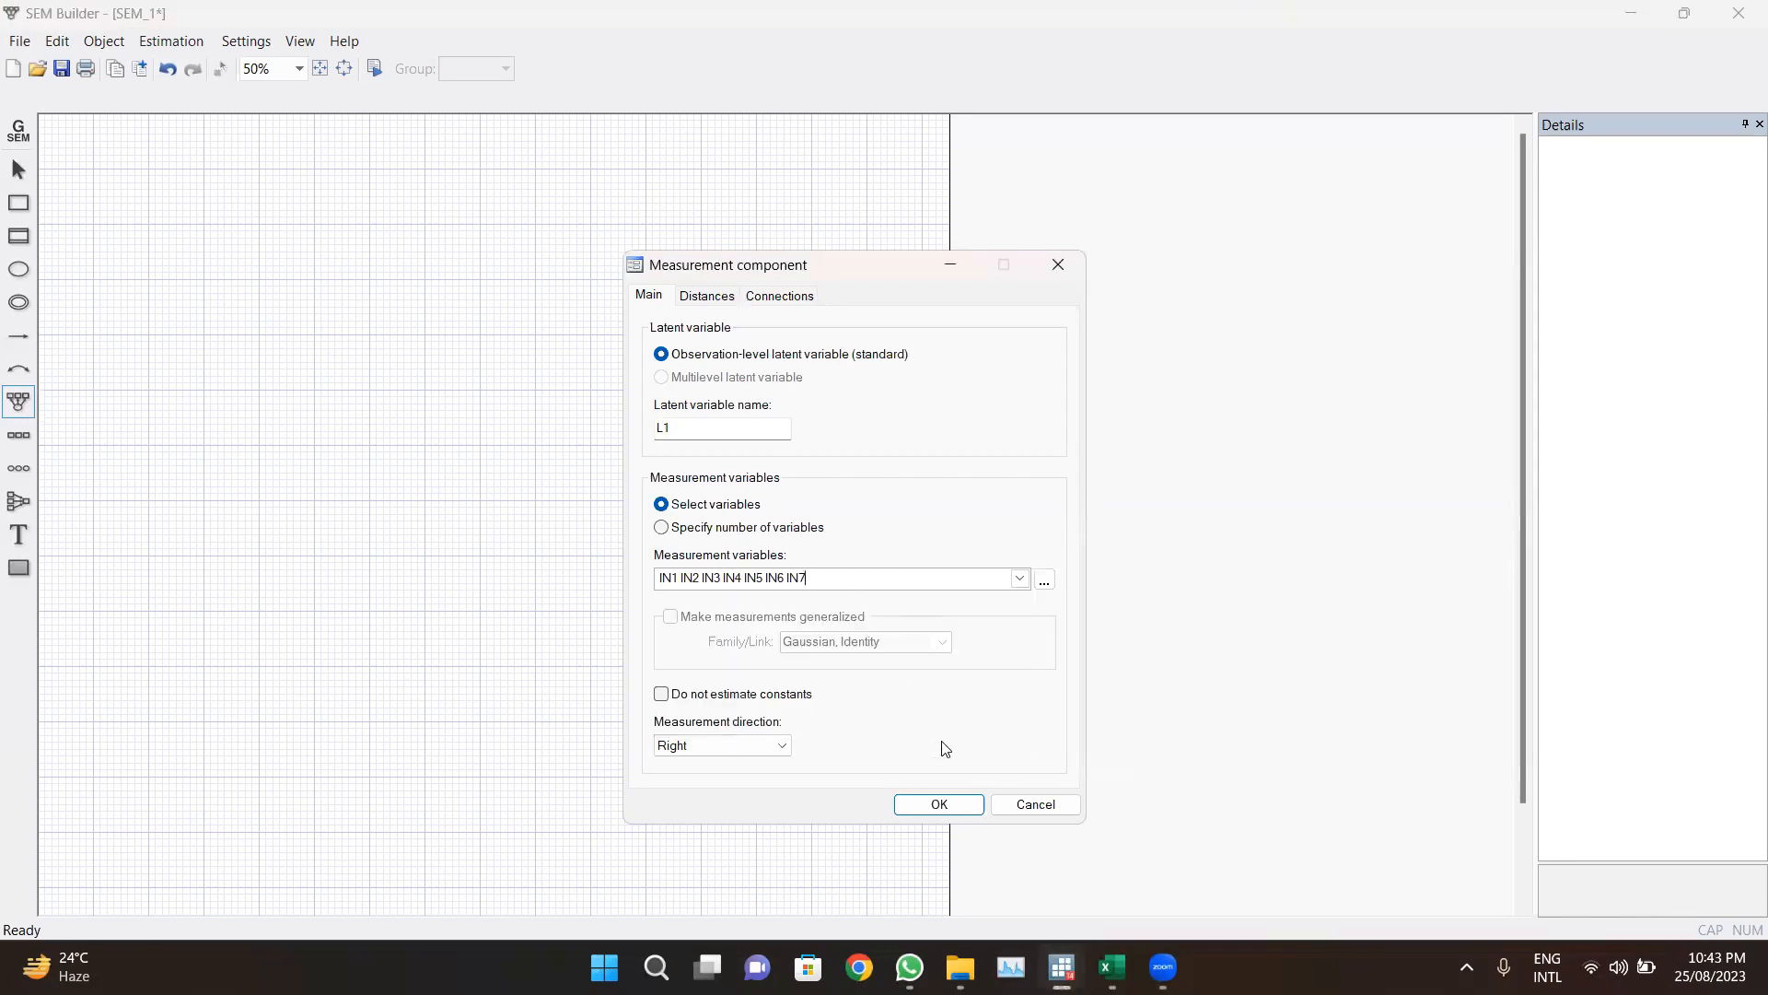
left_click(940, 805)
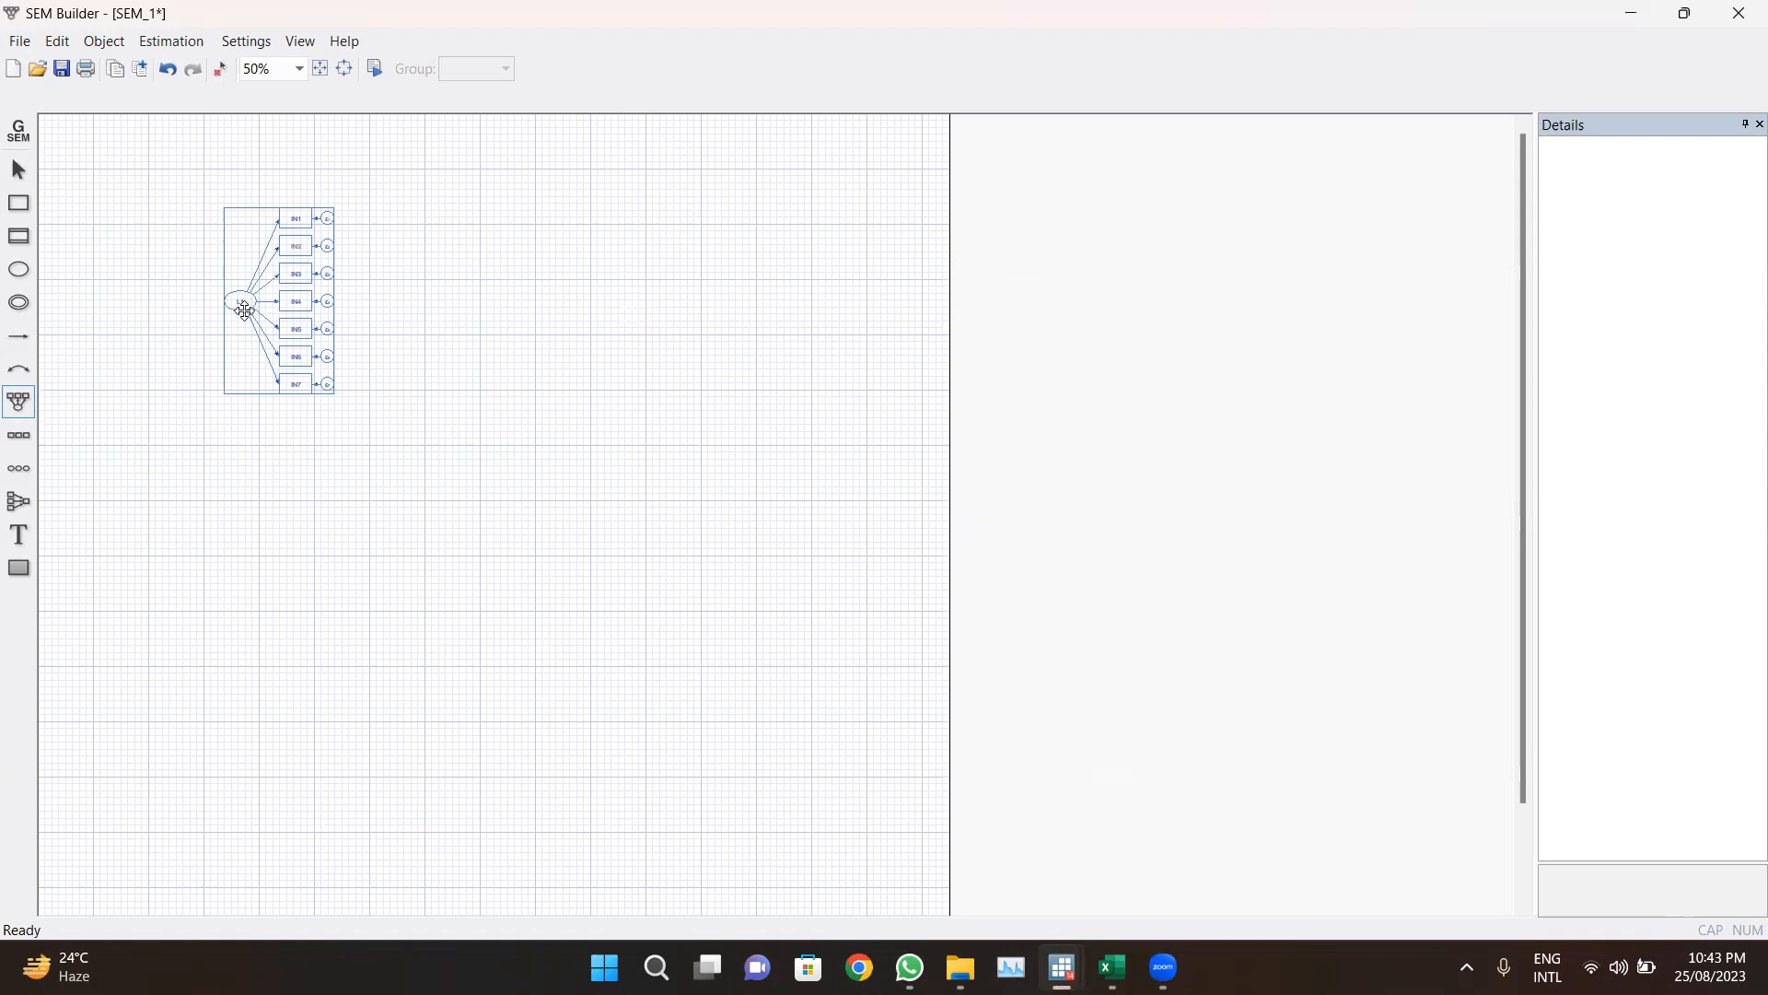
left_click_drag(244, 311, 89, 249)
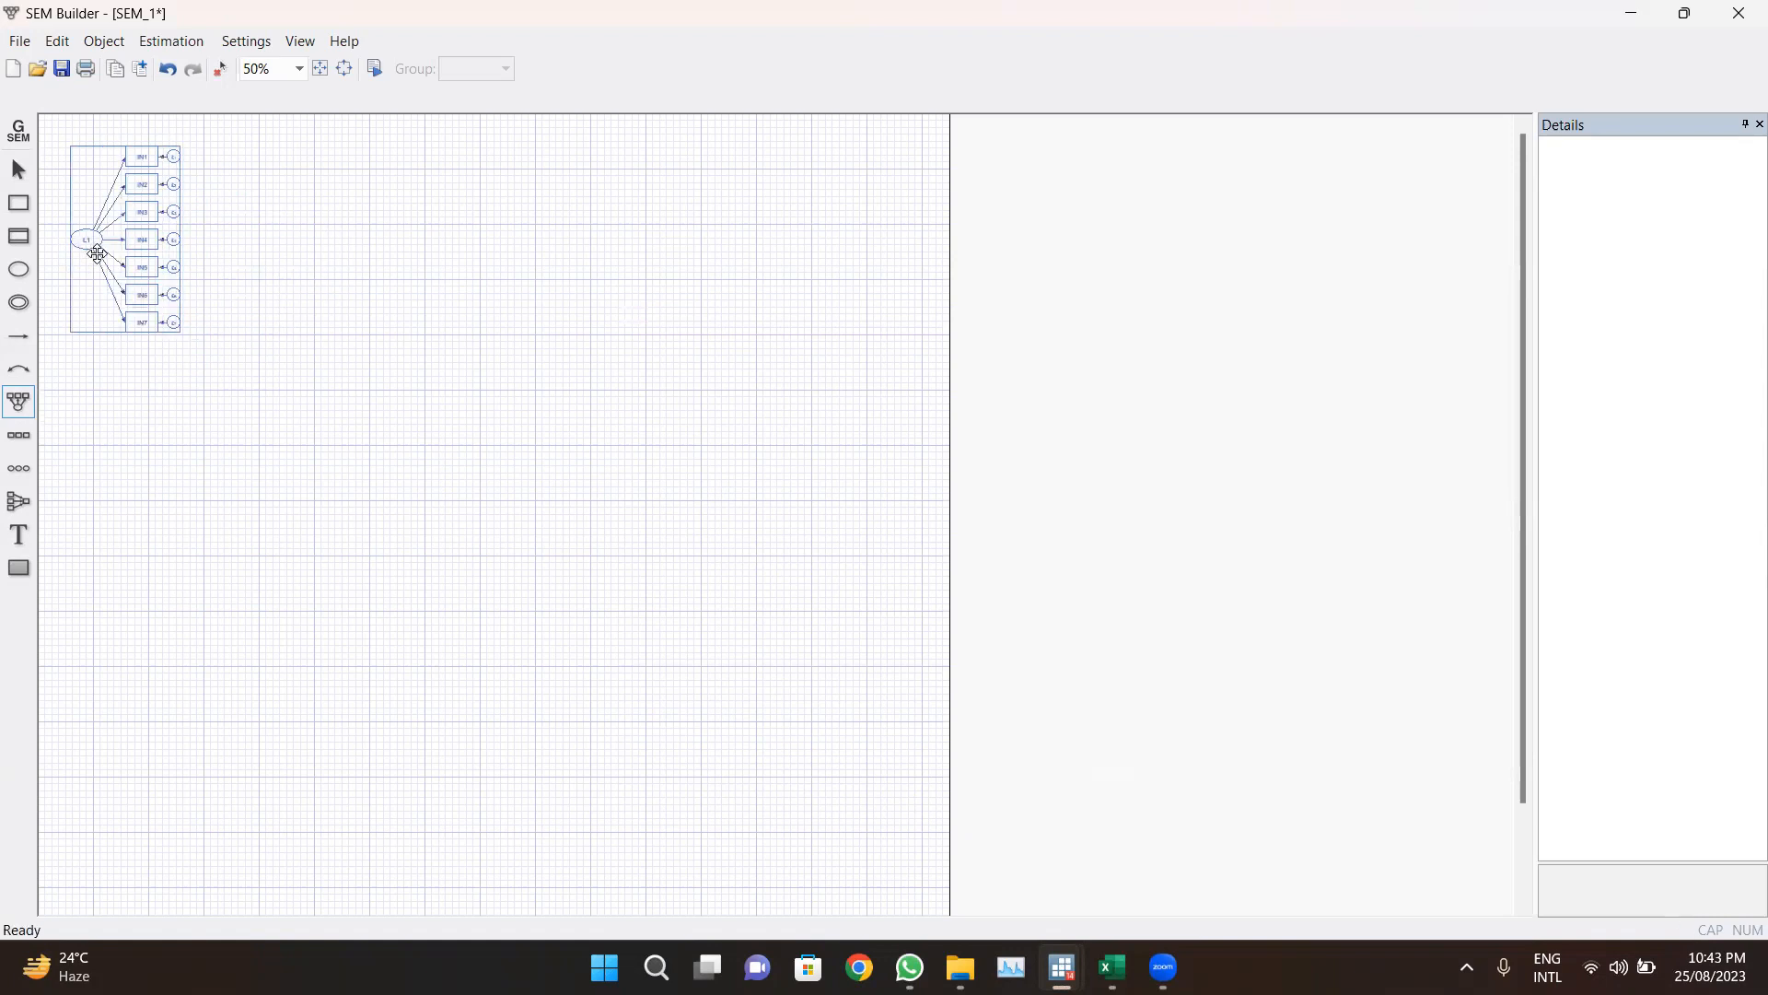
Step: Add measurement component L2 with the 1SO indicator variables and position it beside L1
left_click(345, 258)
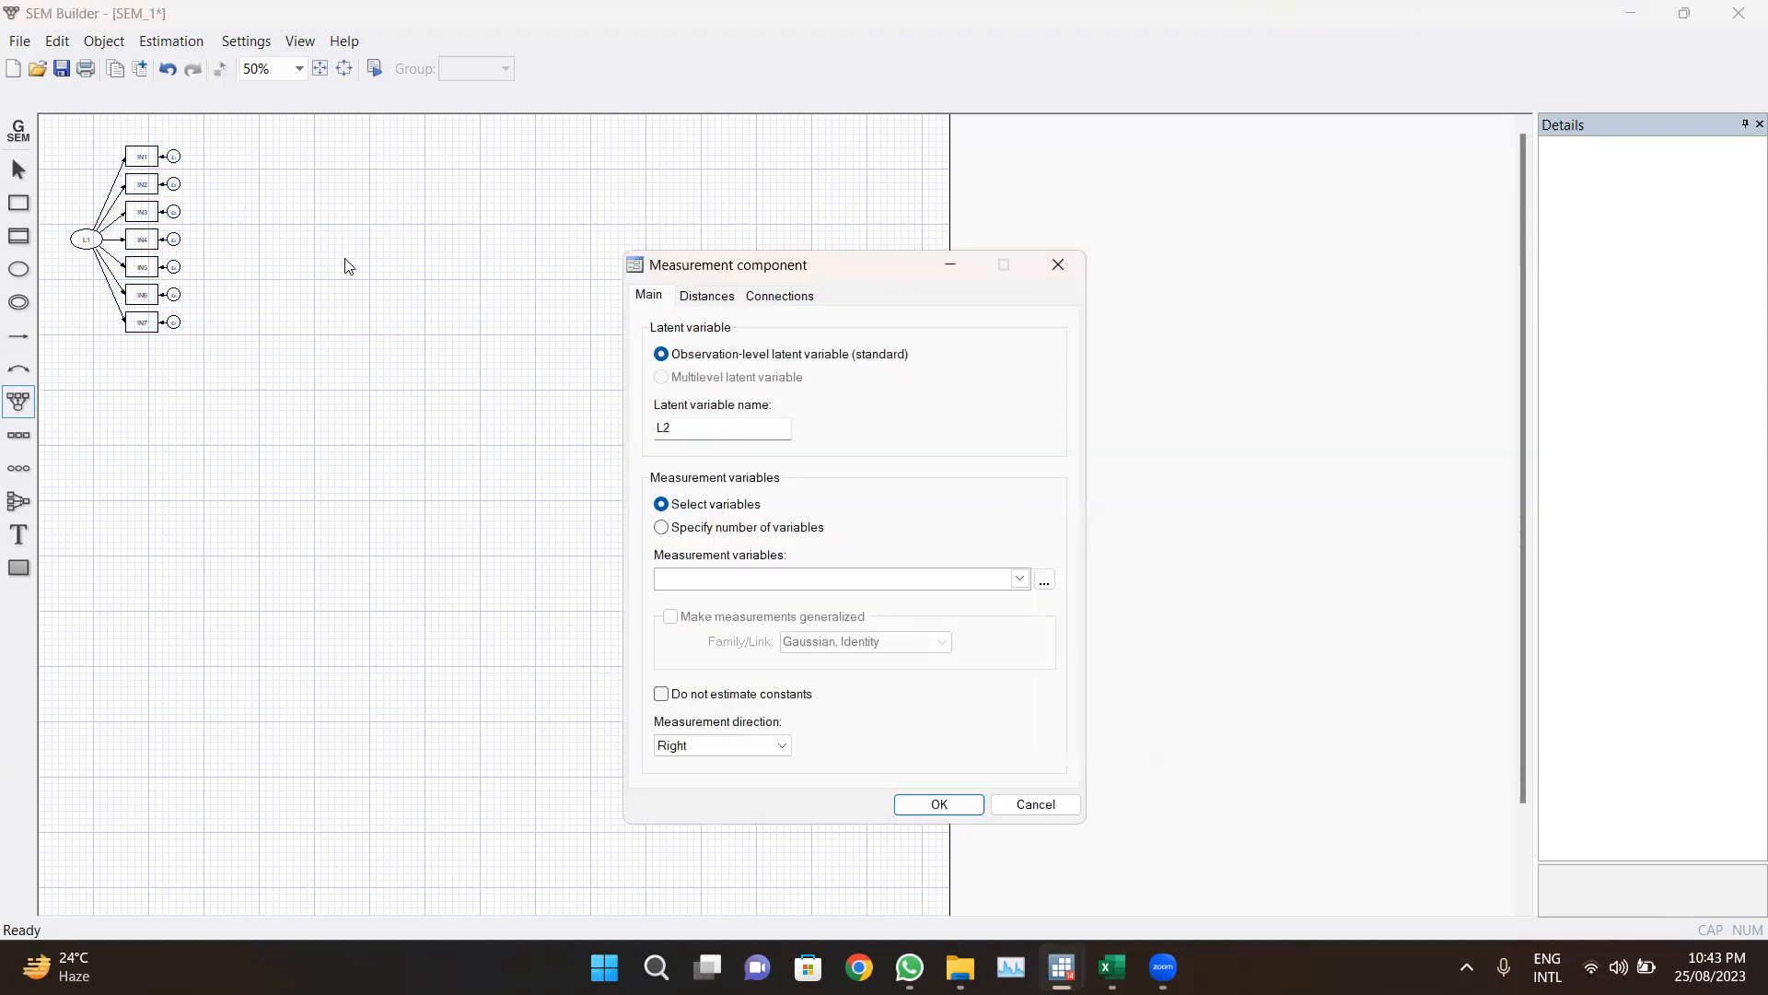
left_click(1021, 581)
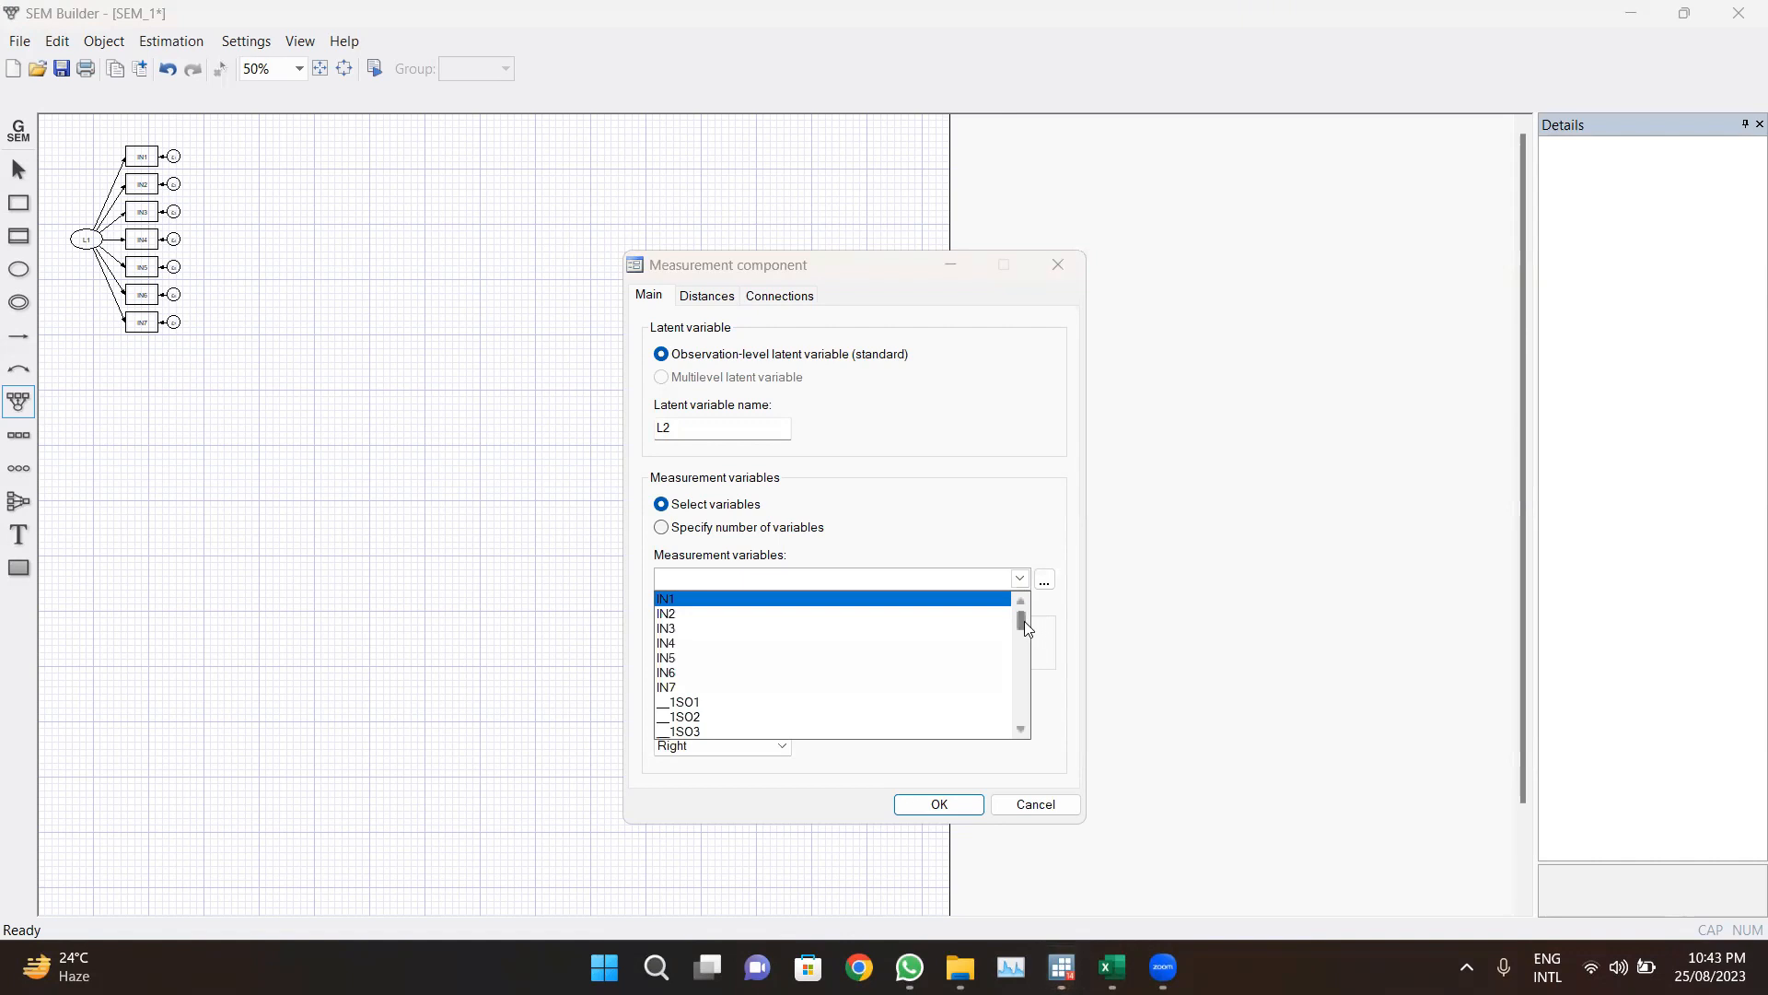
left_click_drag(1024, 621, 1021, 628)
left_click(852, 600)
left_click(851, 614)
left_click(852, 630)
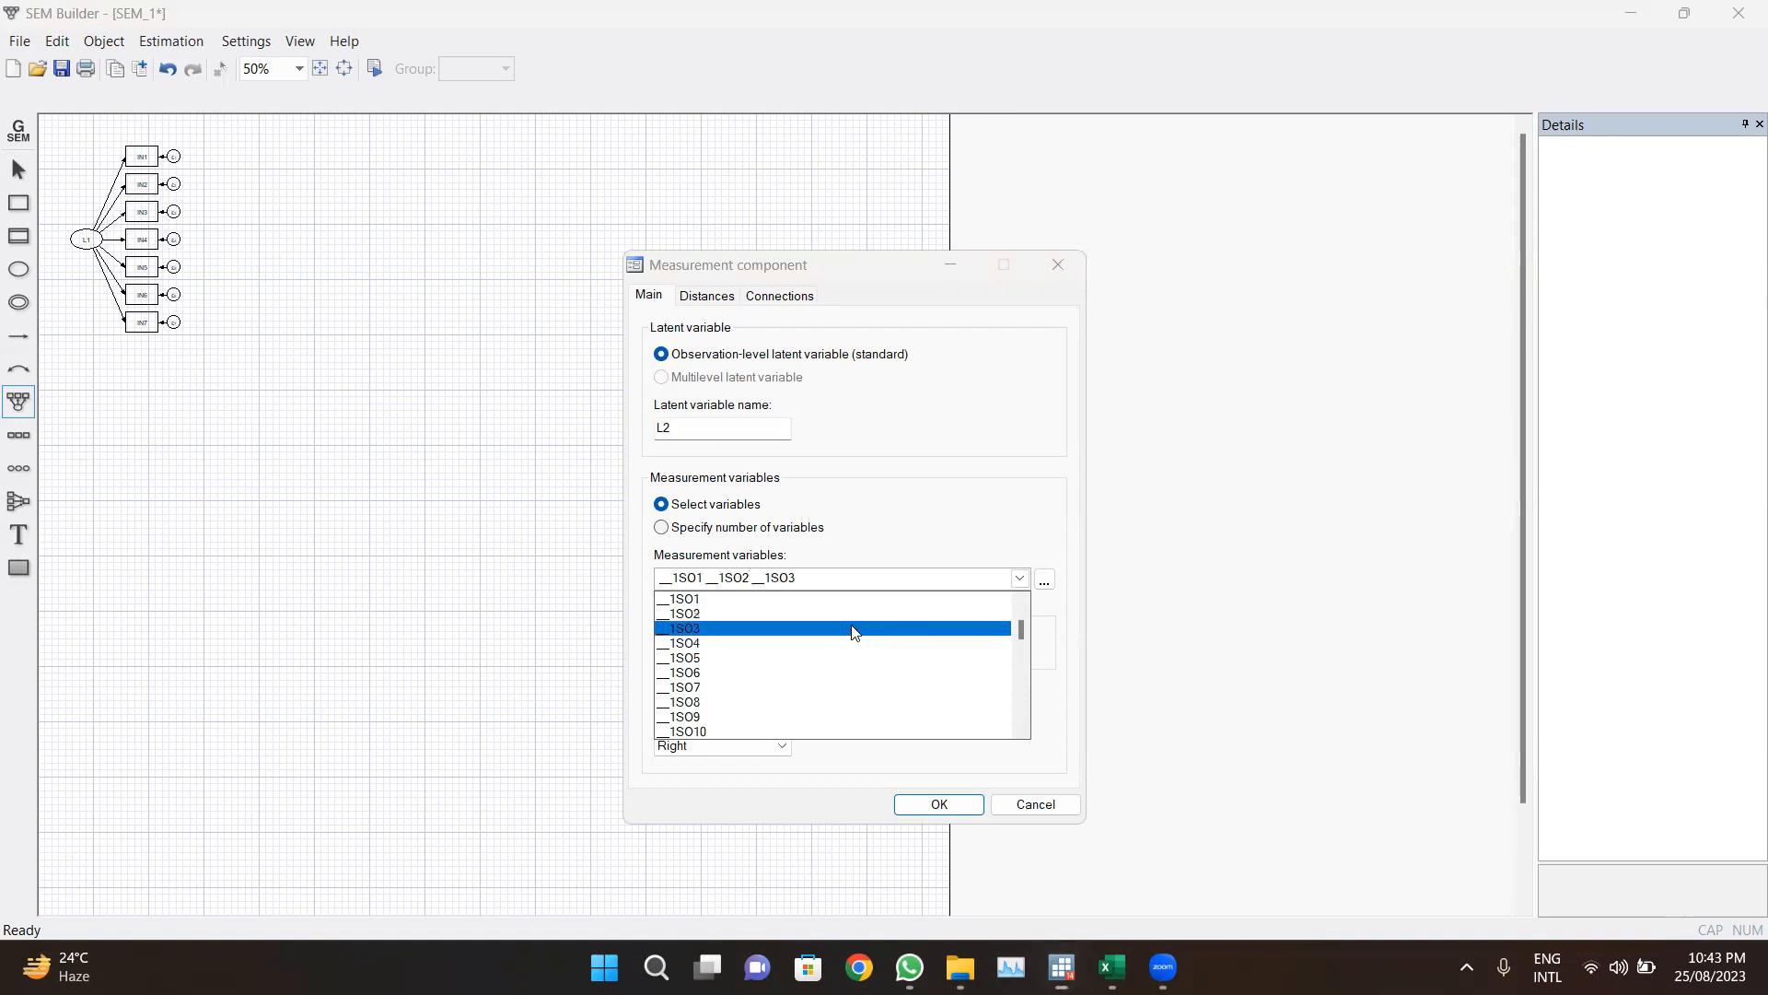
left_click(852, 630)
left_click(968, 582)
key("BackSpace")
key("BackSpace")
key("BackSpace")
key("BackSpace")
key("BackSpace")
key("BackSpace")
key("BackSpace")
key("BackSpace")
key("BackSpace")
key("BackSpace")
key("BackSpace")
key("BackSpace")
key("BackSpace")
key("BackSpace")
key("BackSpace")
key("BackSpace")
key("BackSpace")
key("BackSpace")
key("BackSpace")
key("BackSpace")
left_click(1018, 580)
left_click(830, 634)
left_click(824, 643)
left_click(811, 657)
left_click(794, 672)
left_click(779, 687)
left_click(764, 702)
left_click(749, 716)
left_click(750, 717)
left_click_drag(1021, 628, 1023, 647)
left_click(836, 717)
left_click(838, 732)
left_click(872, 645)
left_click(861, 703)
left_click(801, 645)
left_click(798, 660)
left_click(919, 802)
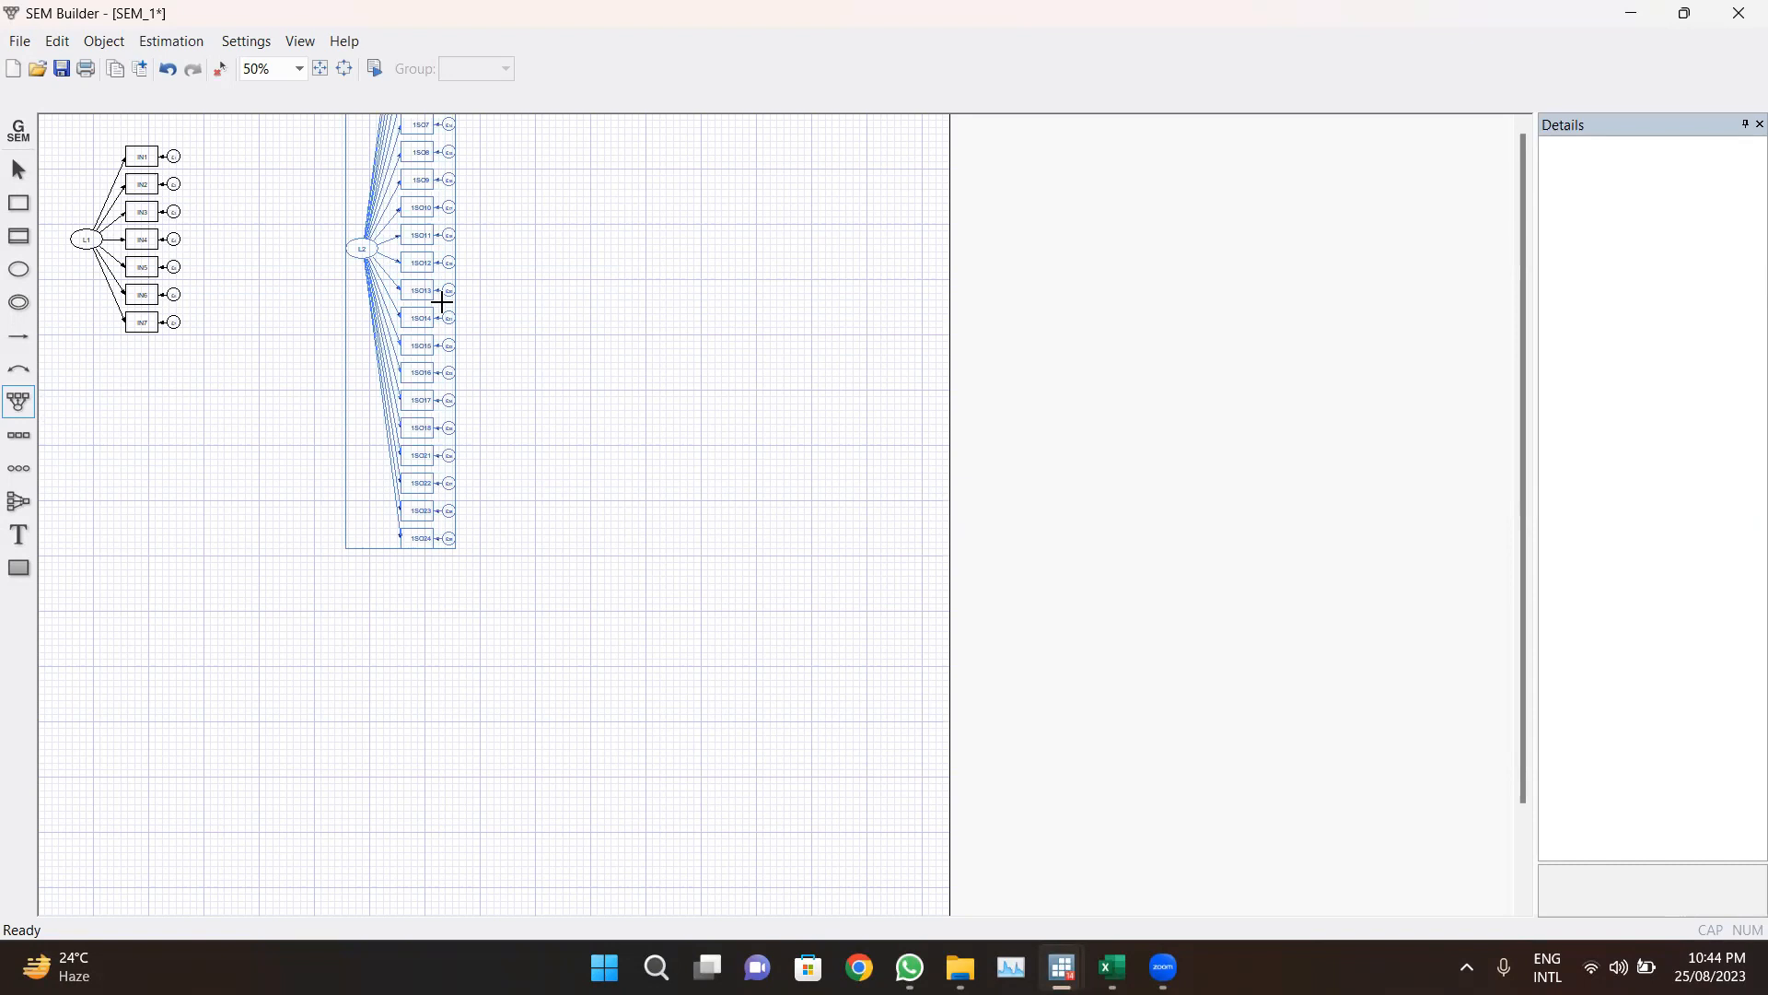
left_click_drag(351, 244, 202, 267)
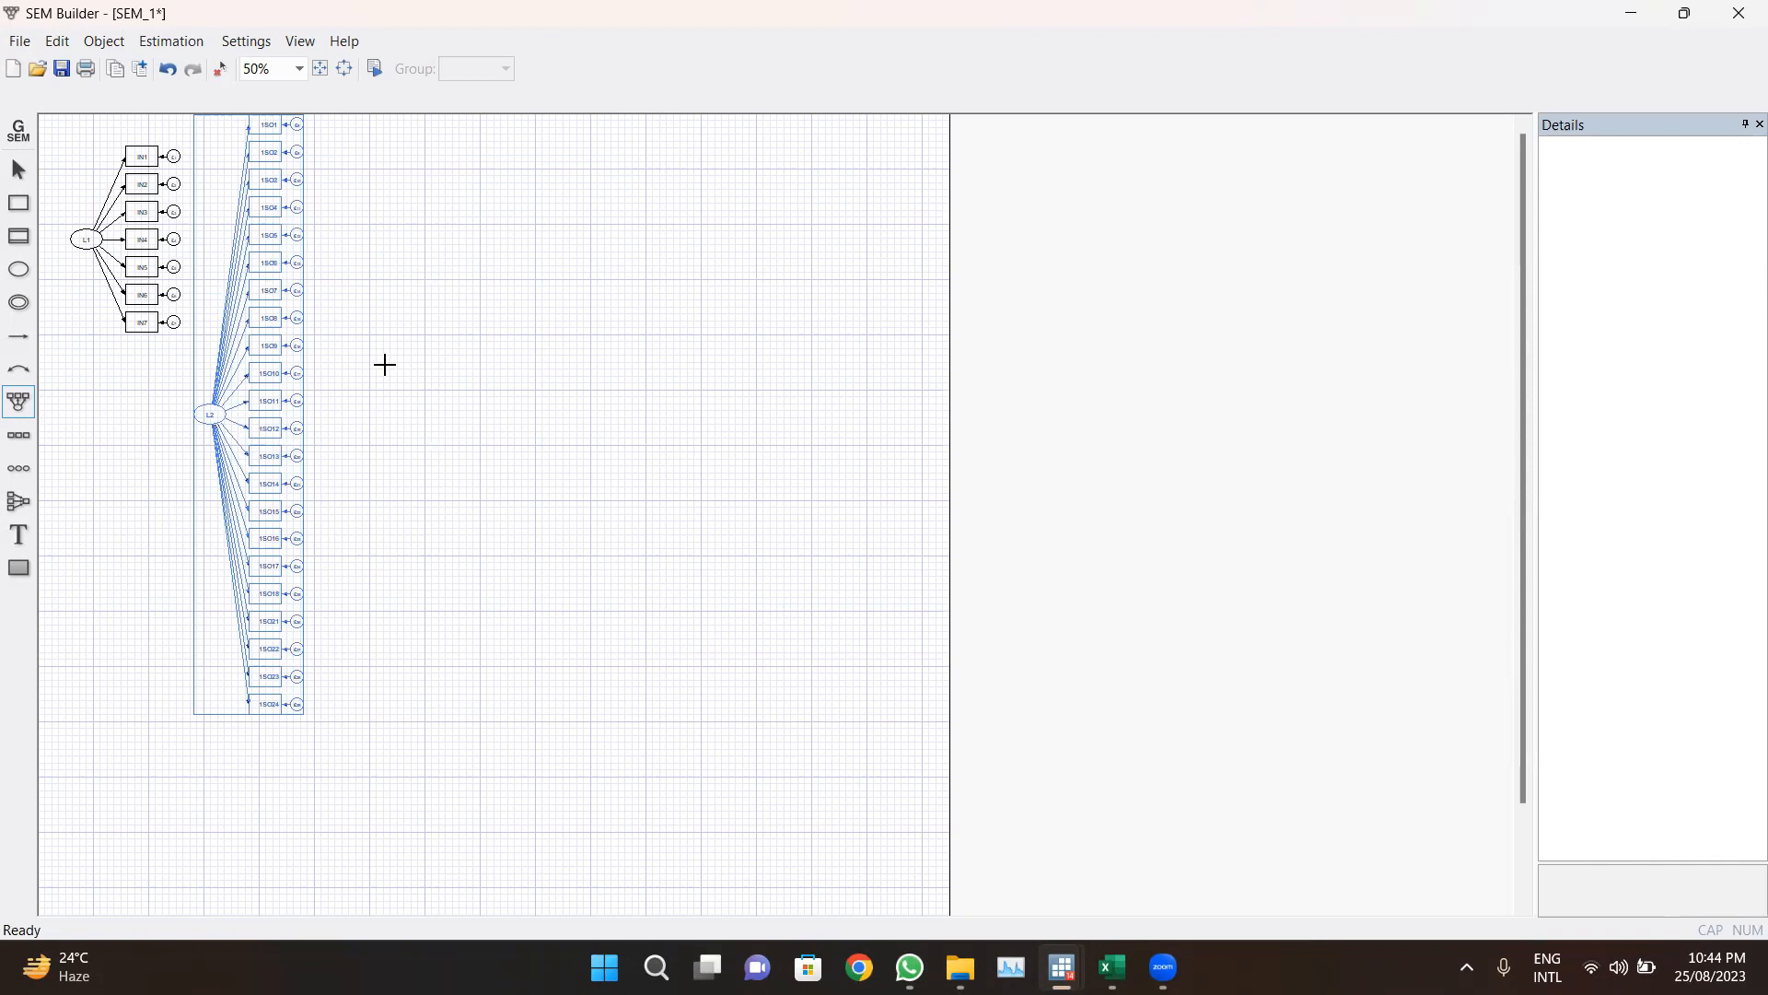
Step: Add measurement component L3 with the NOM indicator variables to the right of L2
left_click(424, 308)
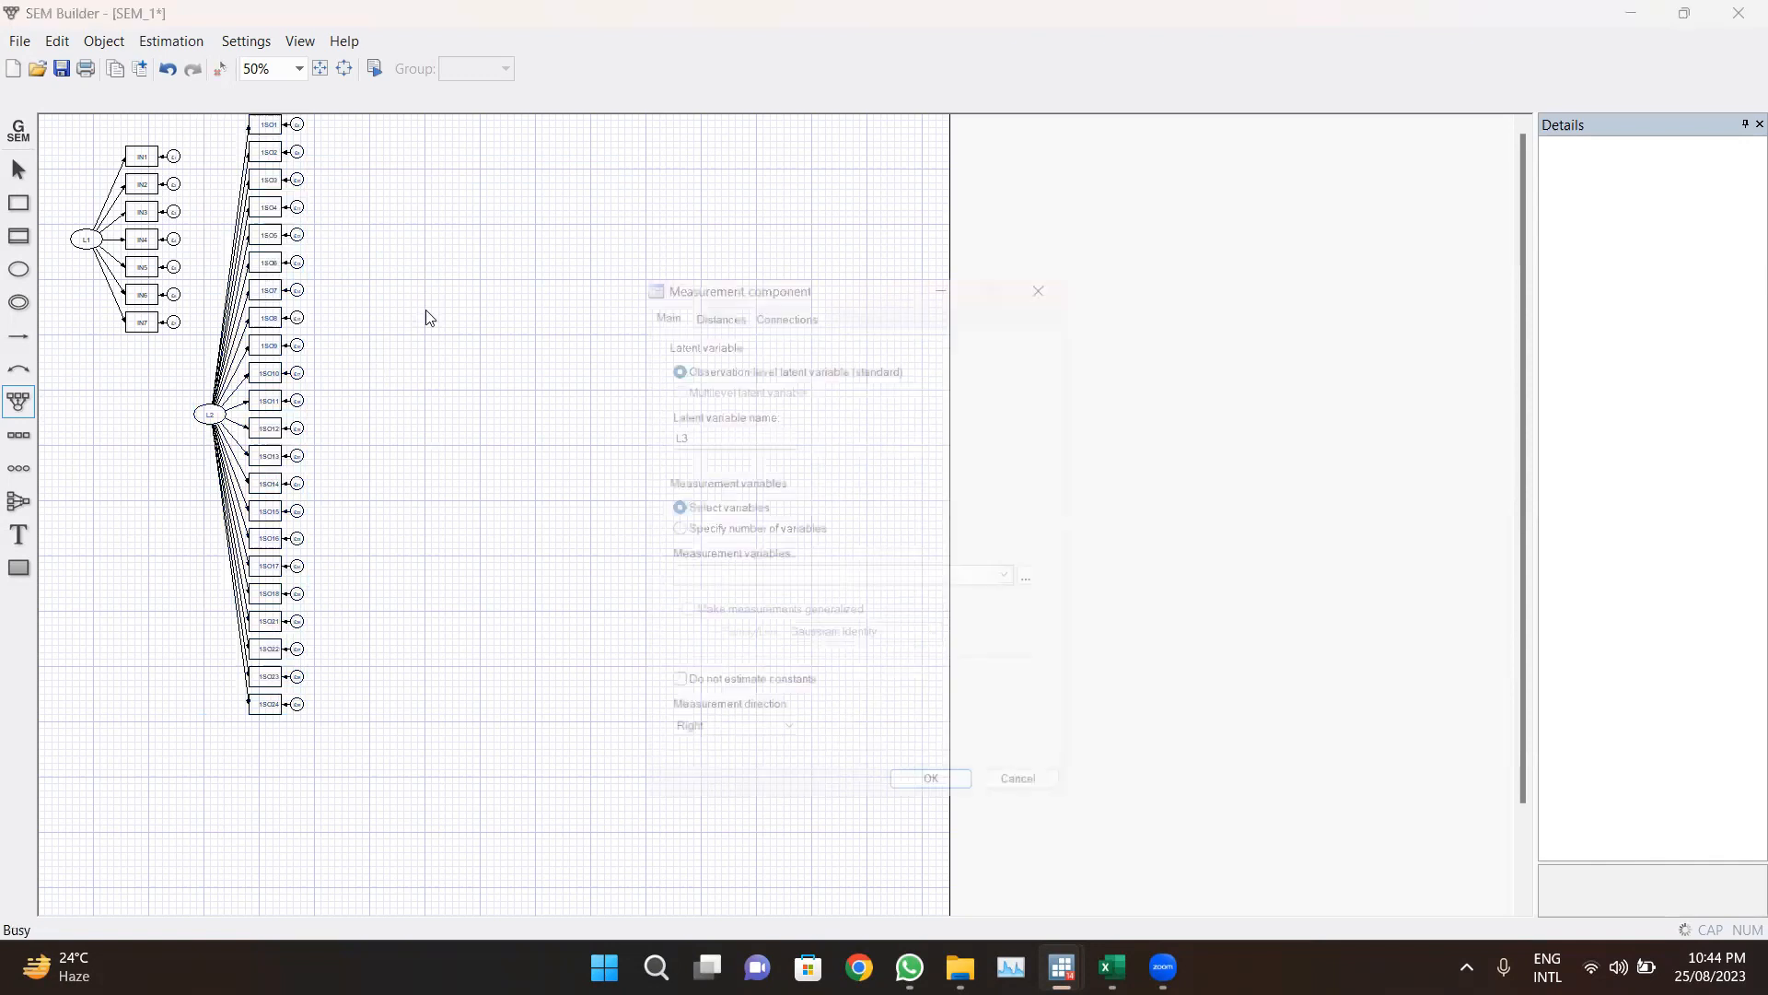
left_click(1019, 580)
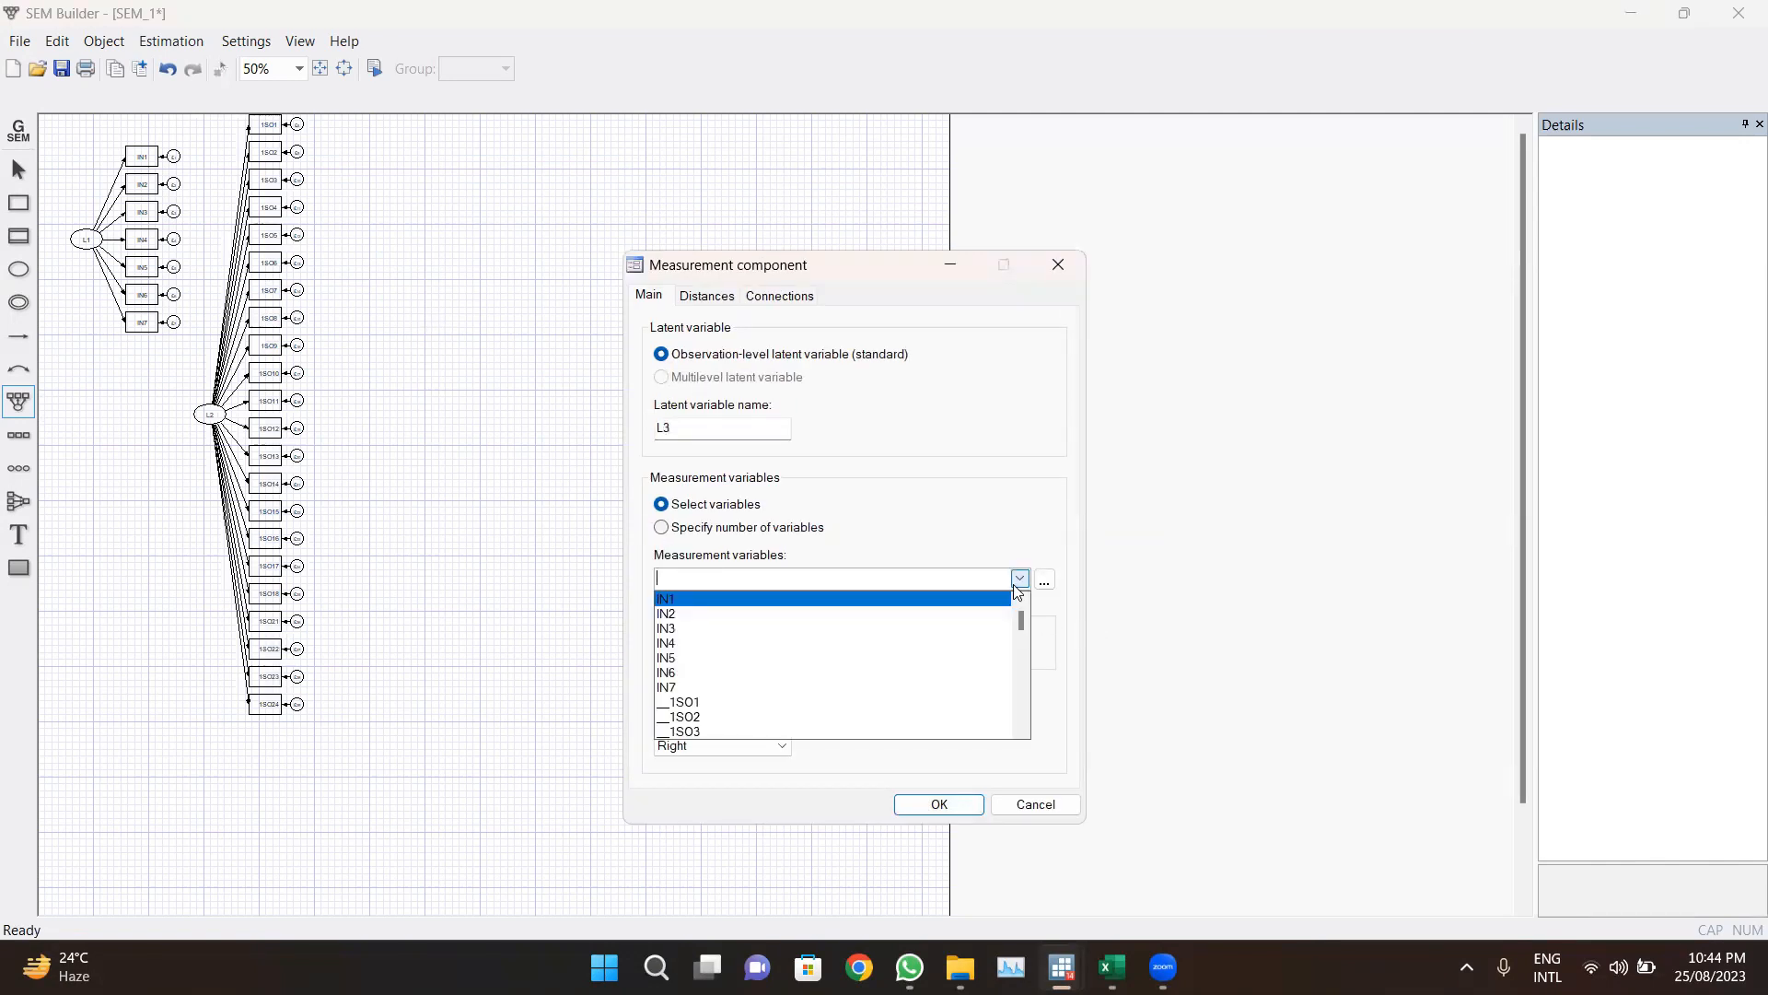
left_click_drag(1024, 622, 1024, 694)
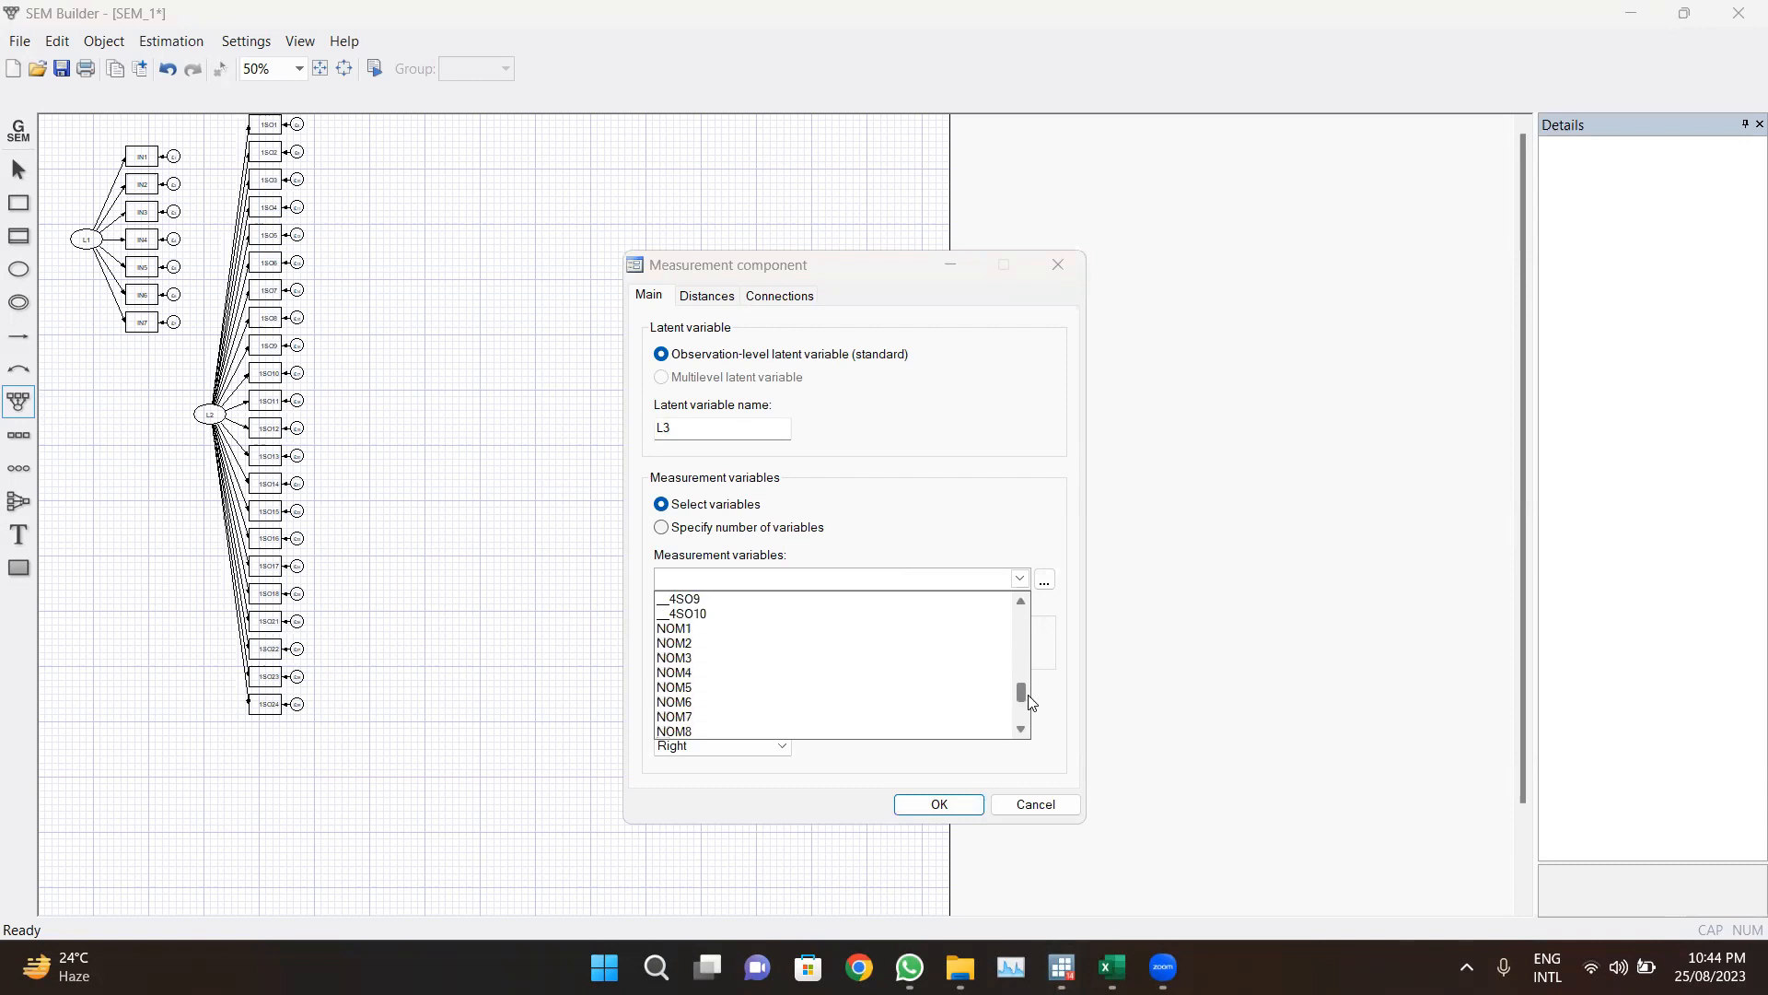
left_click(783, 632)
left_click(771, 643)
left_click(750, 657)
left_click(747, 672)
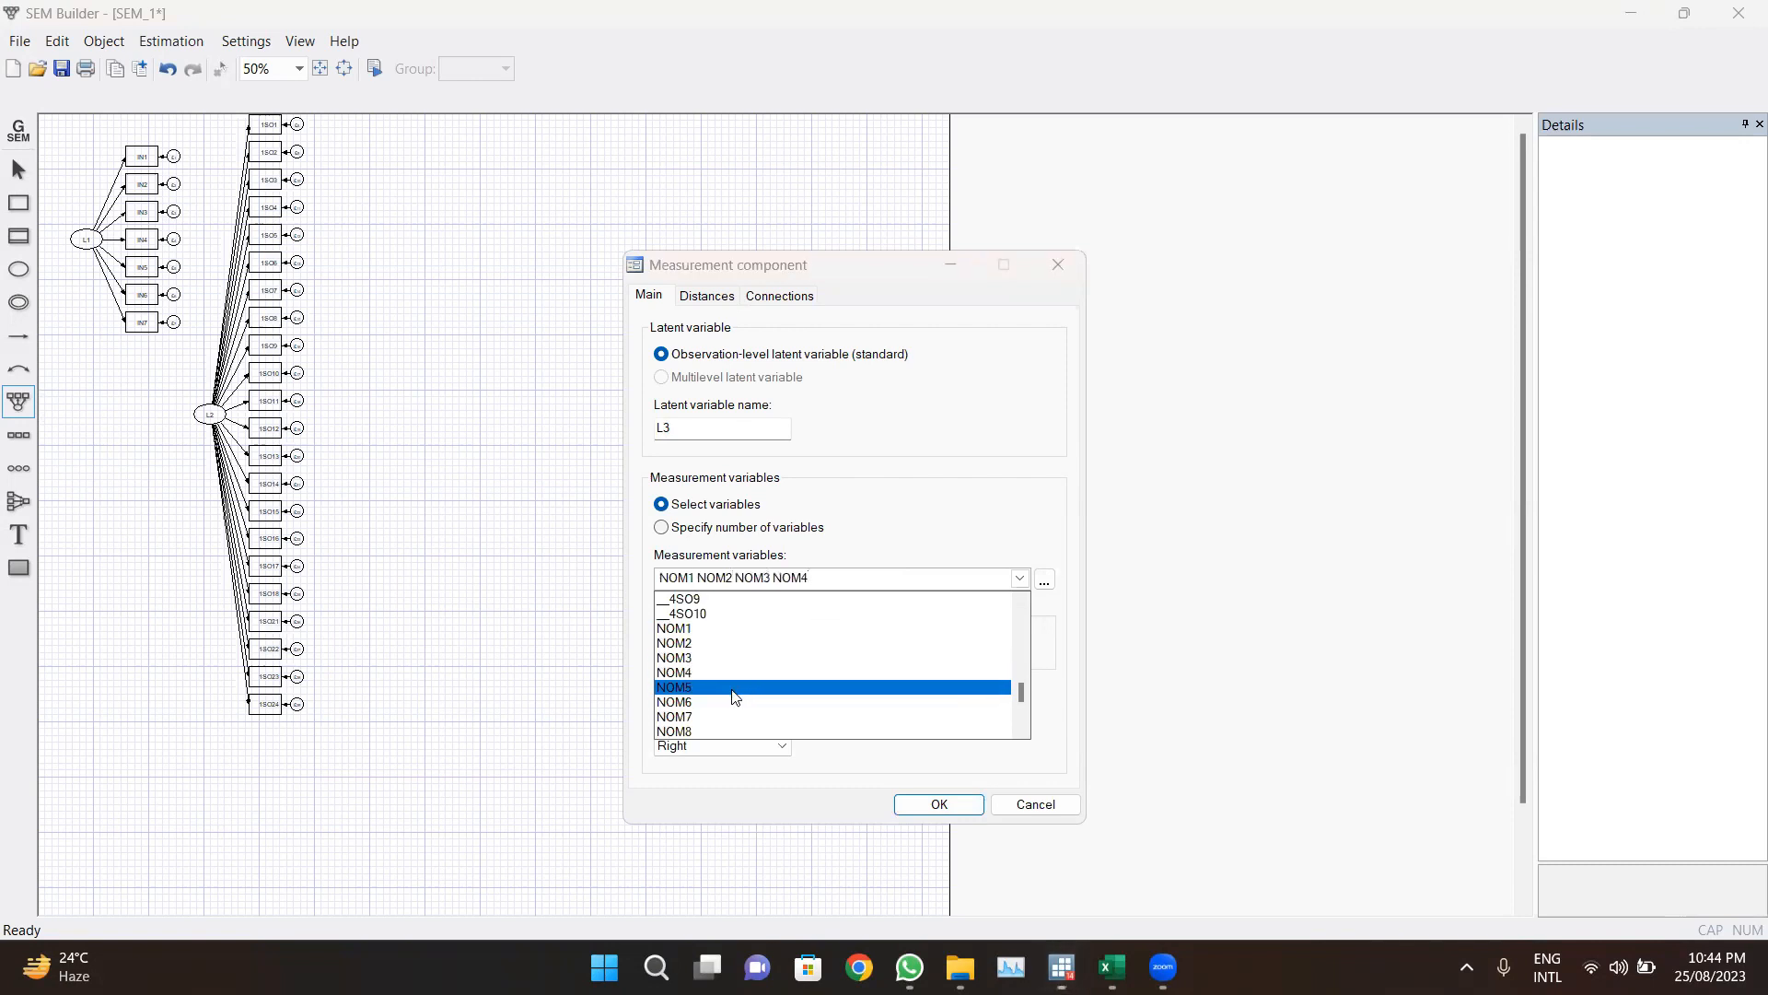
left_click(738, 687)
left_click(731, 702)
left_click(723, 716)
left_click(717, 731)
left_click_drag(1019, 699, 1020, 703)
left_click(794, 615)
left_click(782, 629)
left_click(777, 642)
left_click(771, 648)
left_click(765, 672)
left_click(755, 688)
left_click(747, 702)
left_click(805, 671)
left_click(794, 688)
left_click(782, 717)
left_click(920, 767)
left_click(947, 798)
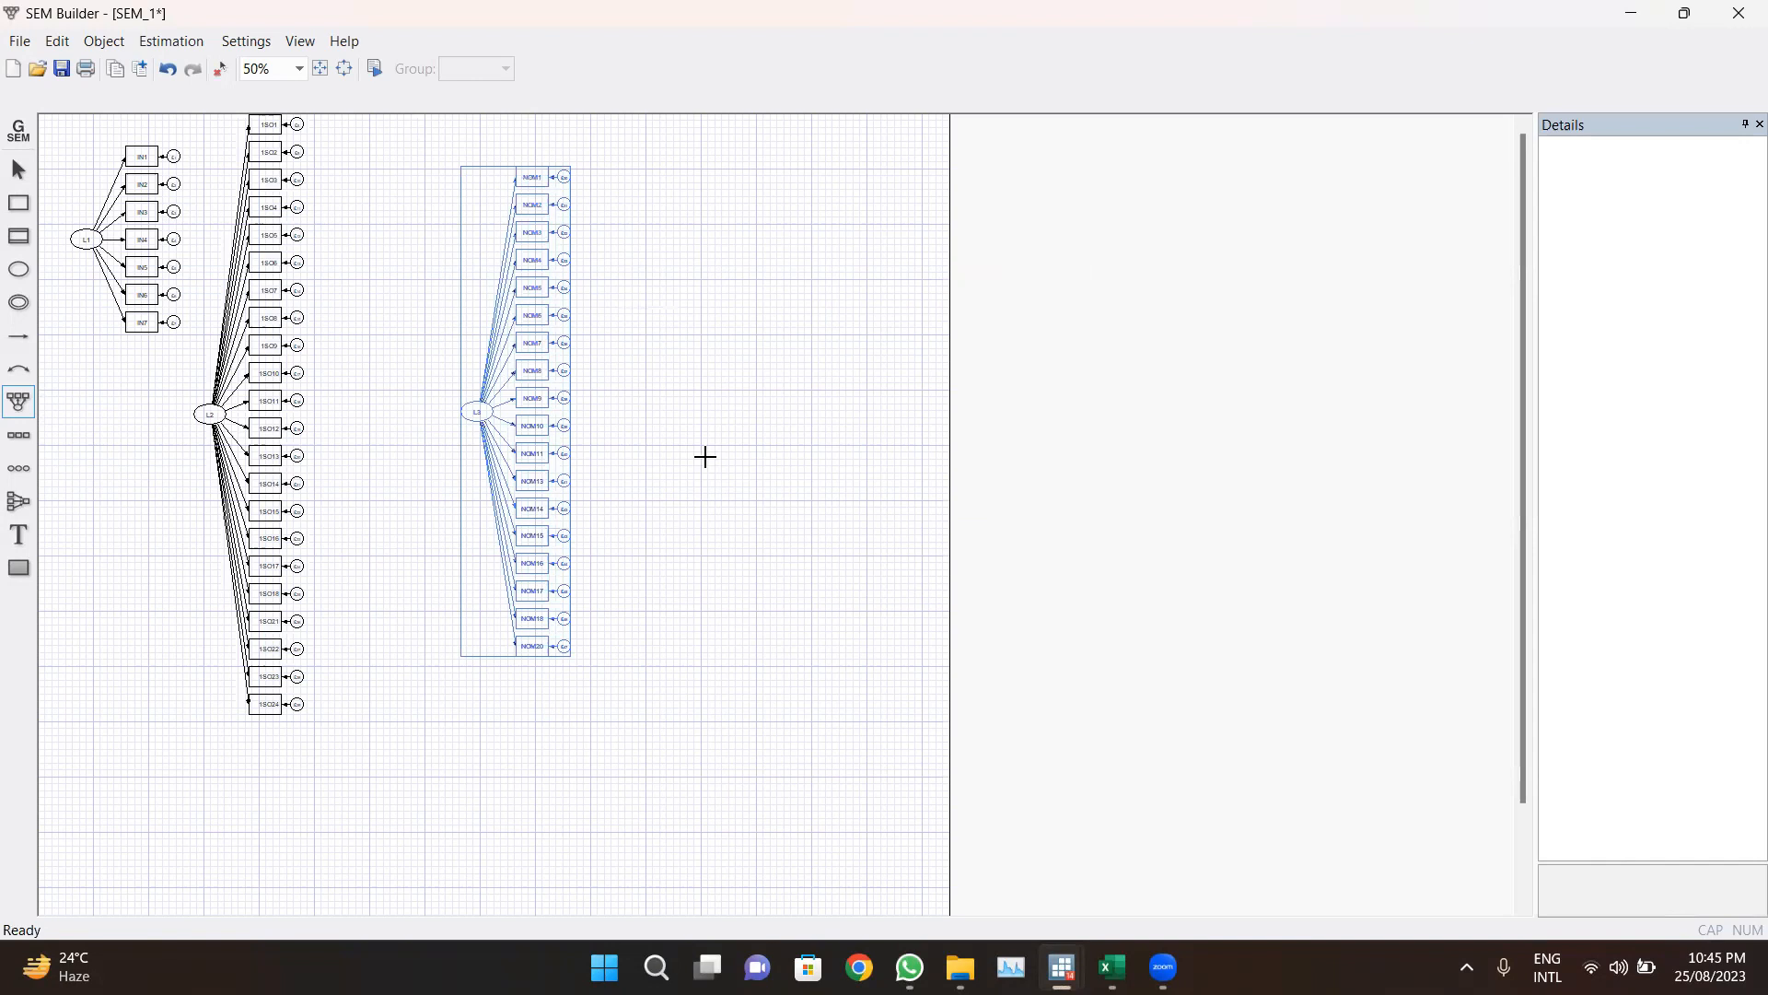
left_click(857, 311)
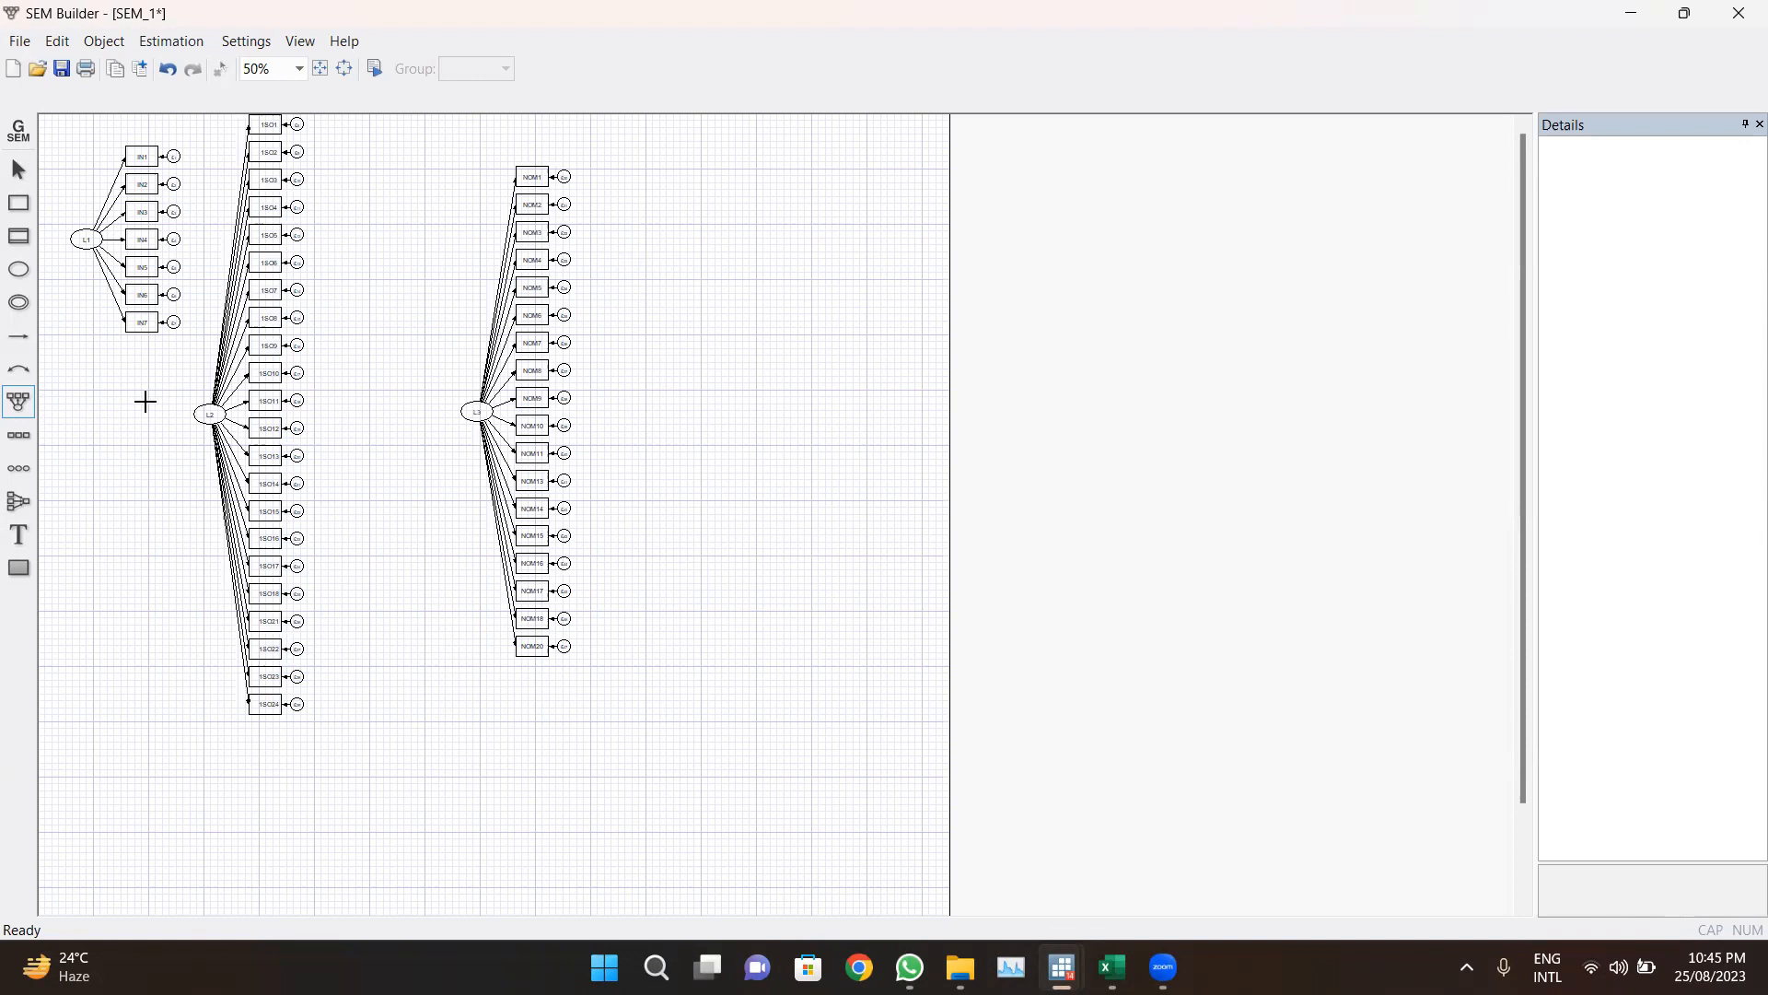
Step: Add covariances between latent variables L1, L2 and L3
left_click(25, 372)
left_click_drag(87, 241, 204, 417)
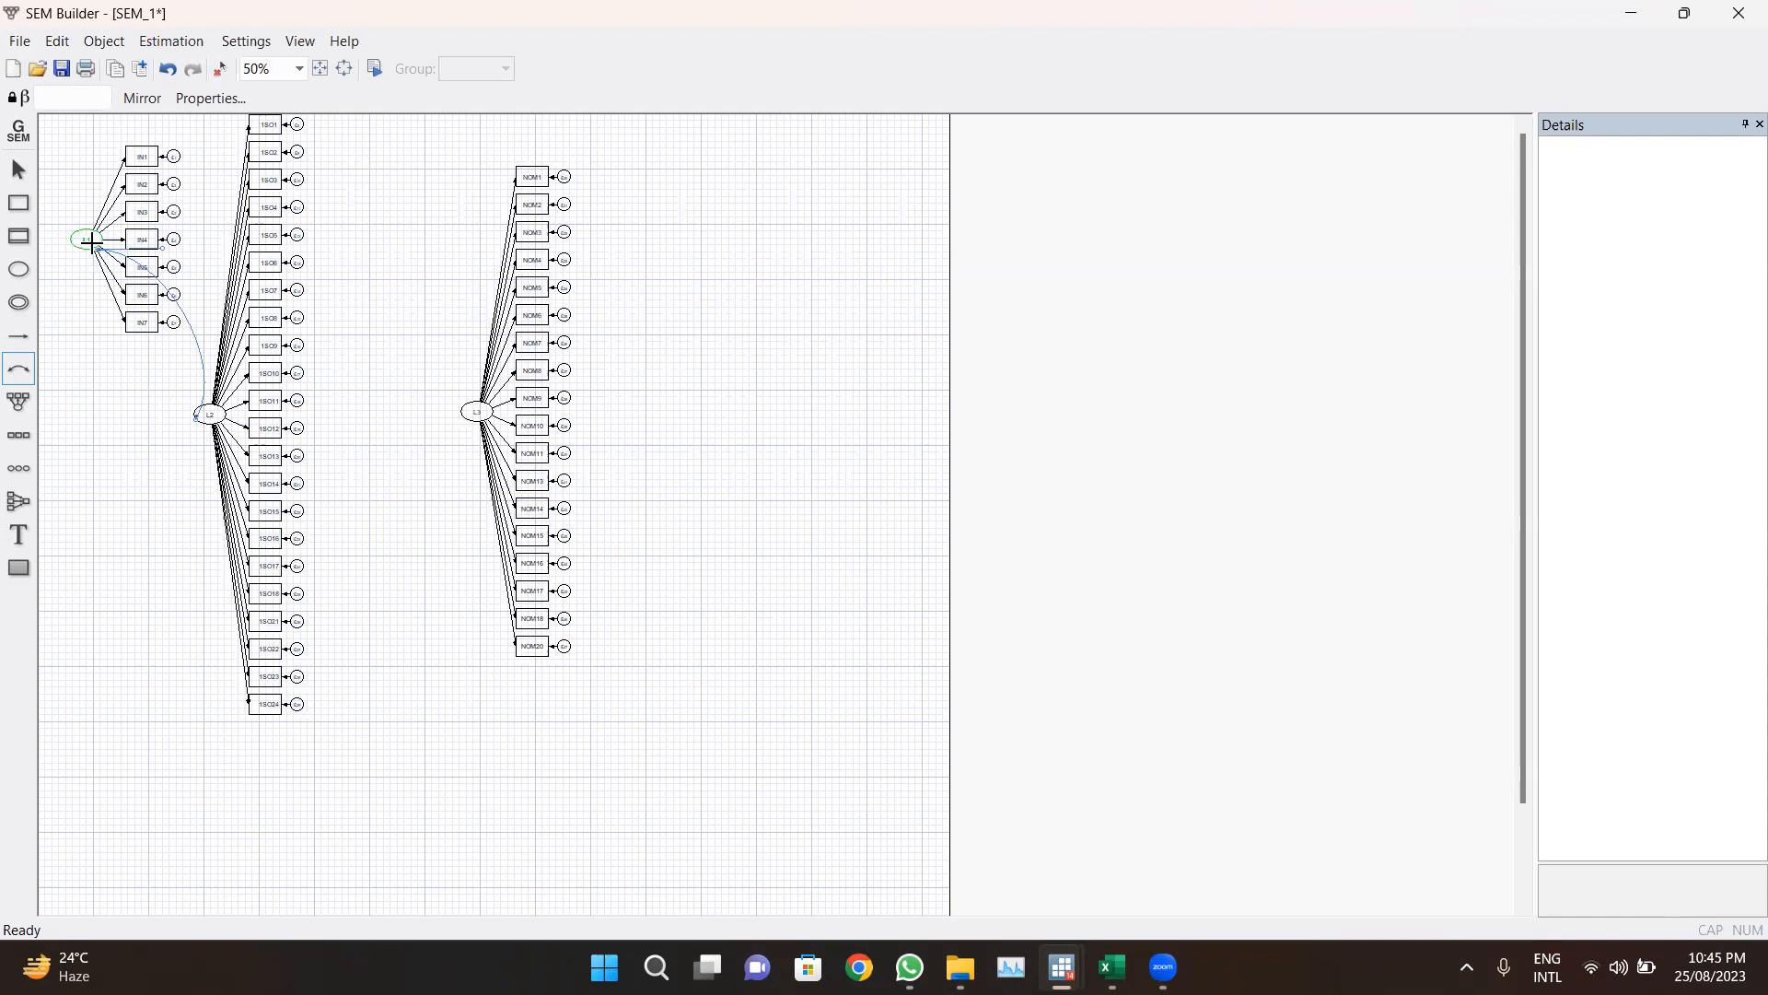
left_click_drag(86, 241, 481, 411)
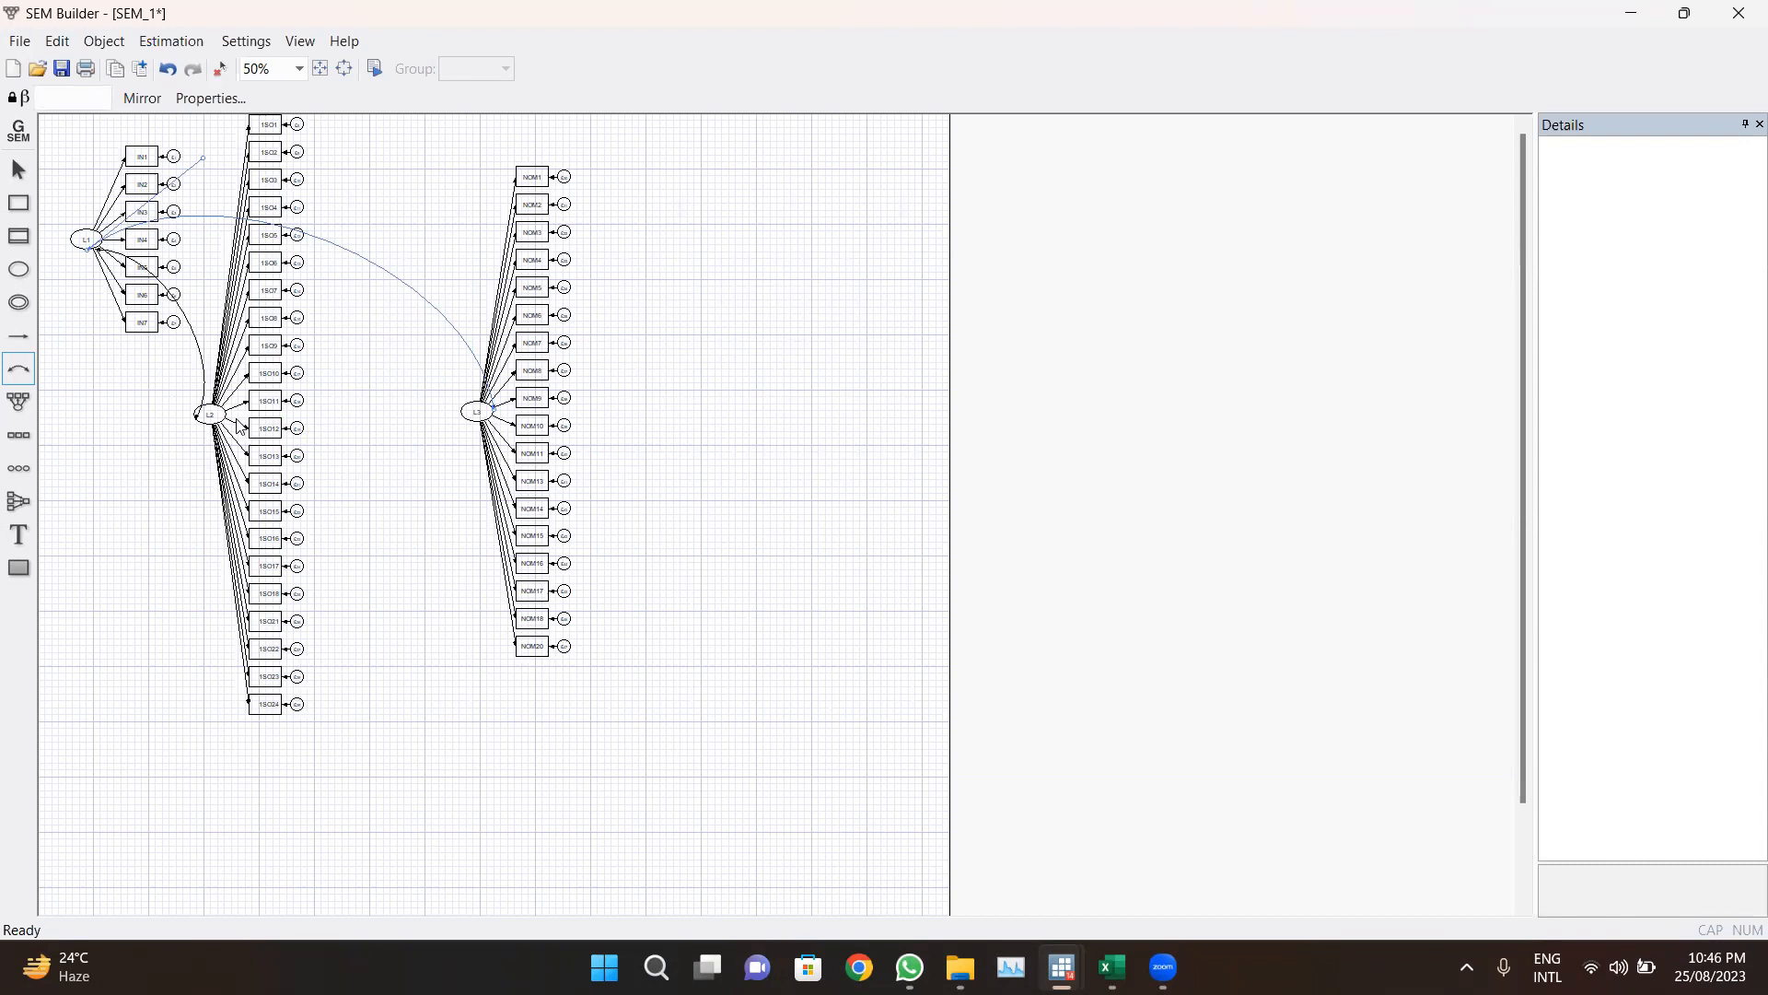
left_click_drag(214, 415, 476, 409)
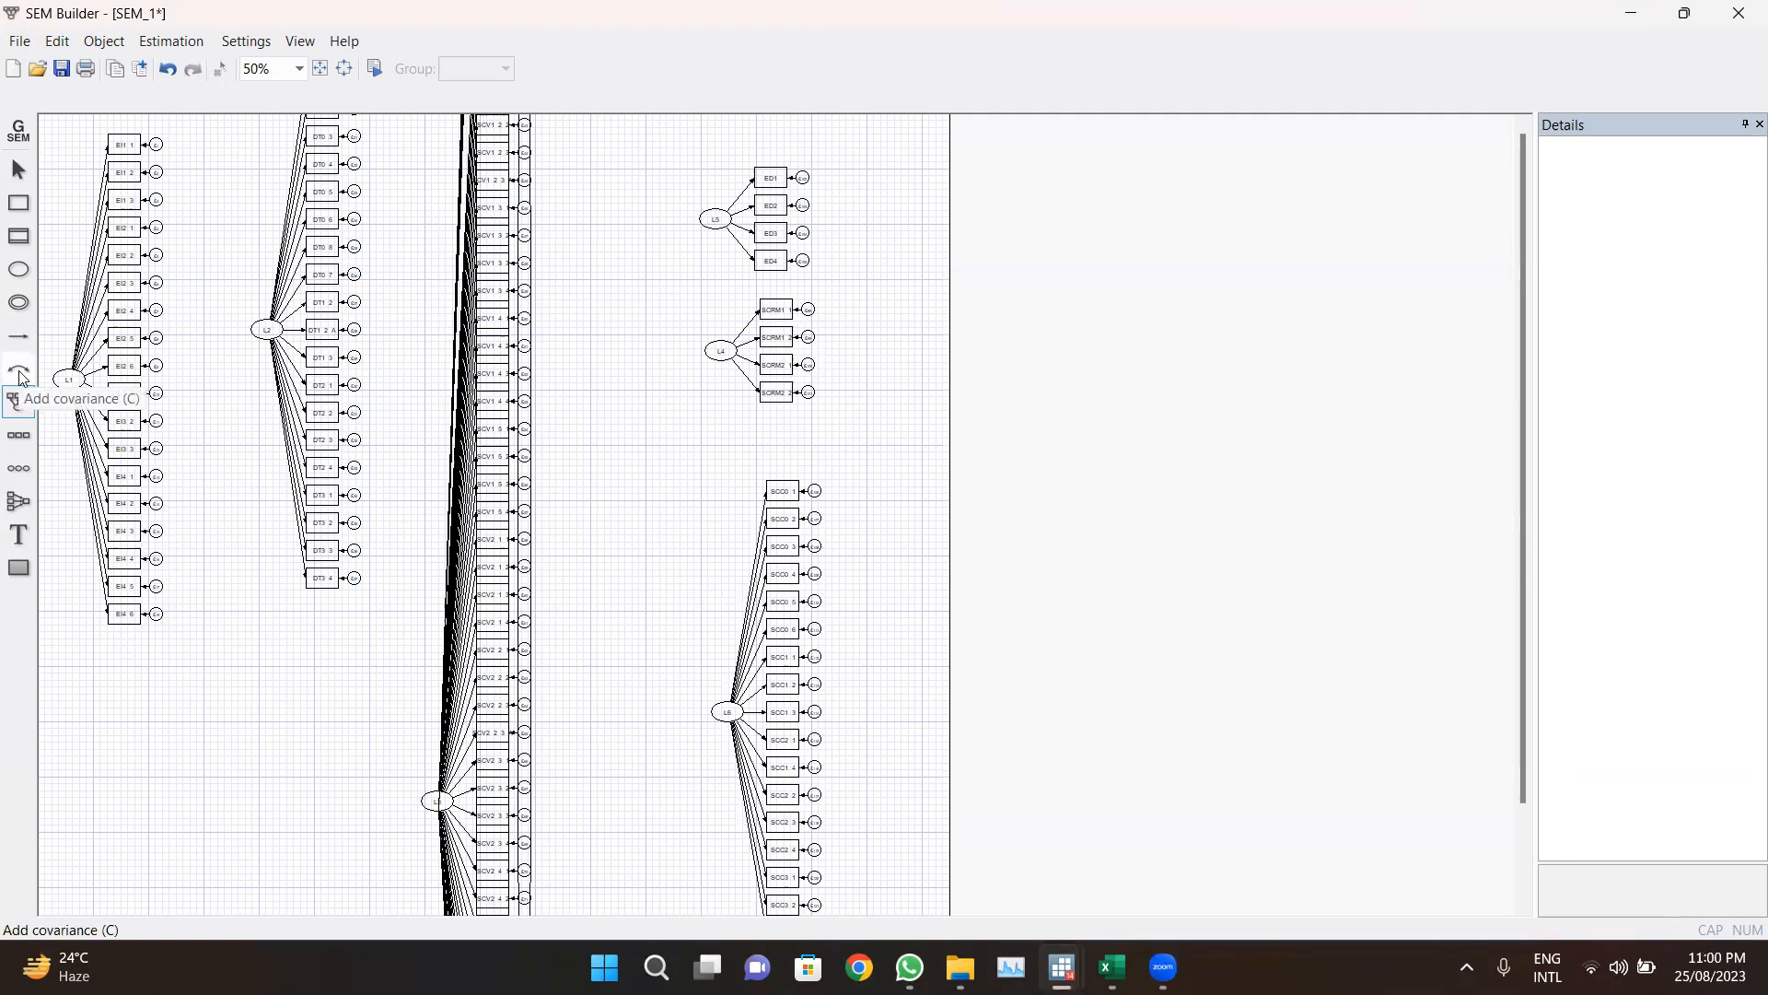
Step: Add covariances from L1 to each of the other latent variables L2 through L6
left_click(18, 401)
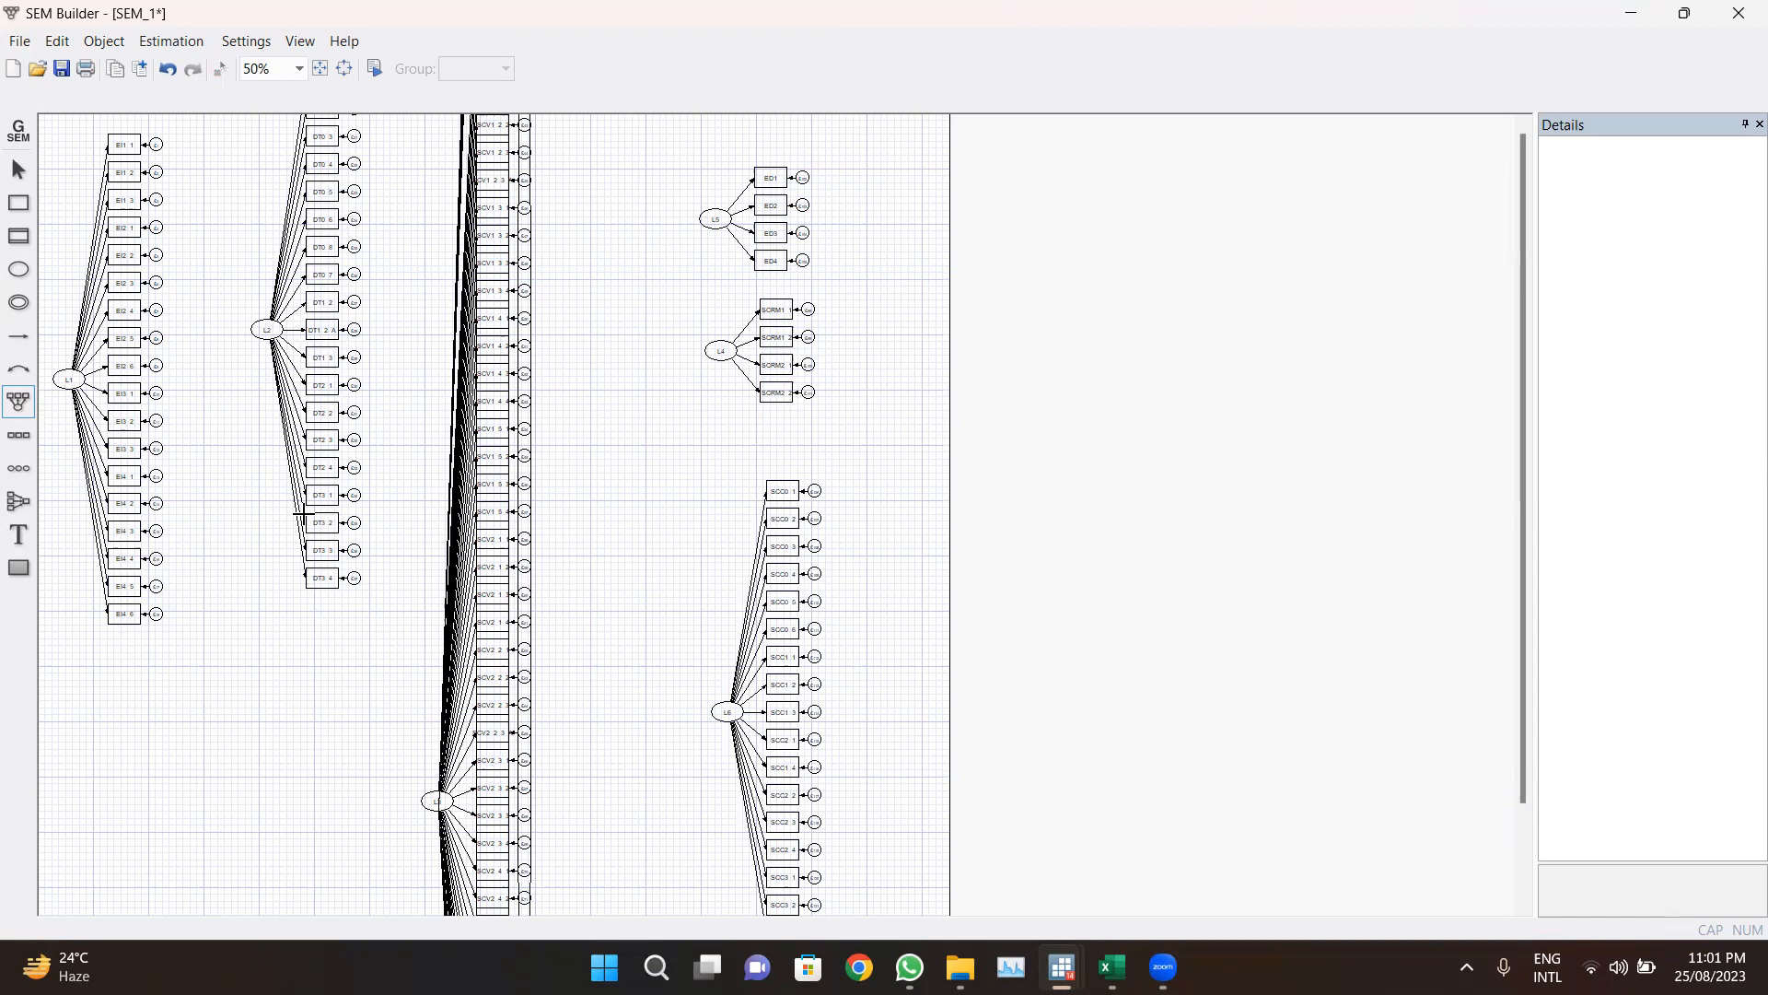
left_click(20, 374)
left_click_drag(61, 382, 266, 330)
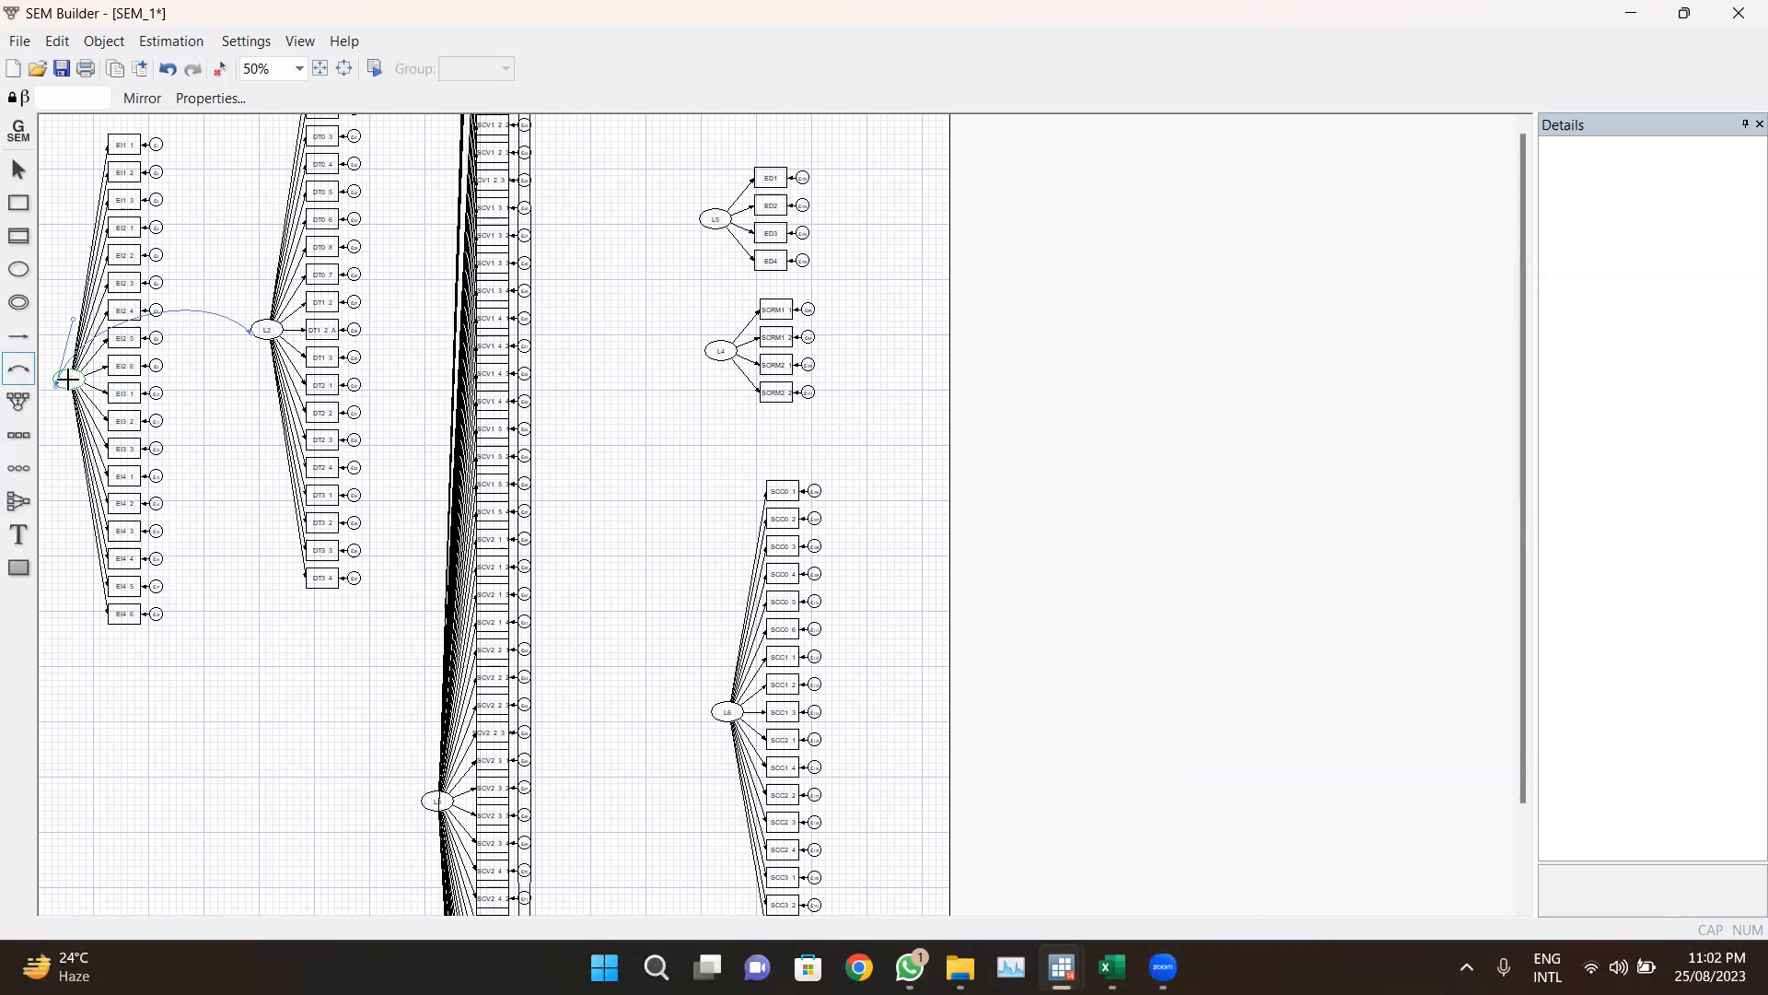
left_click_drag(72, 381, 716, 218)
left_click_drag(66, 381, 734, 352)
left_click_drag(70, 378, 422, 801)
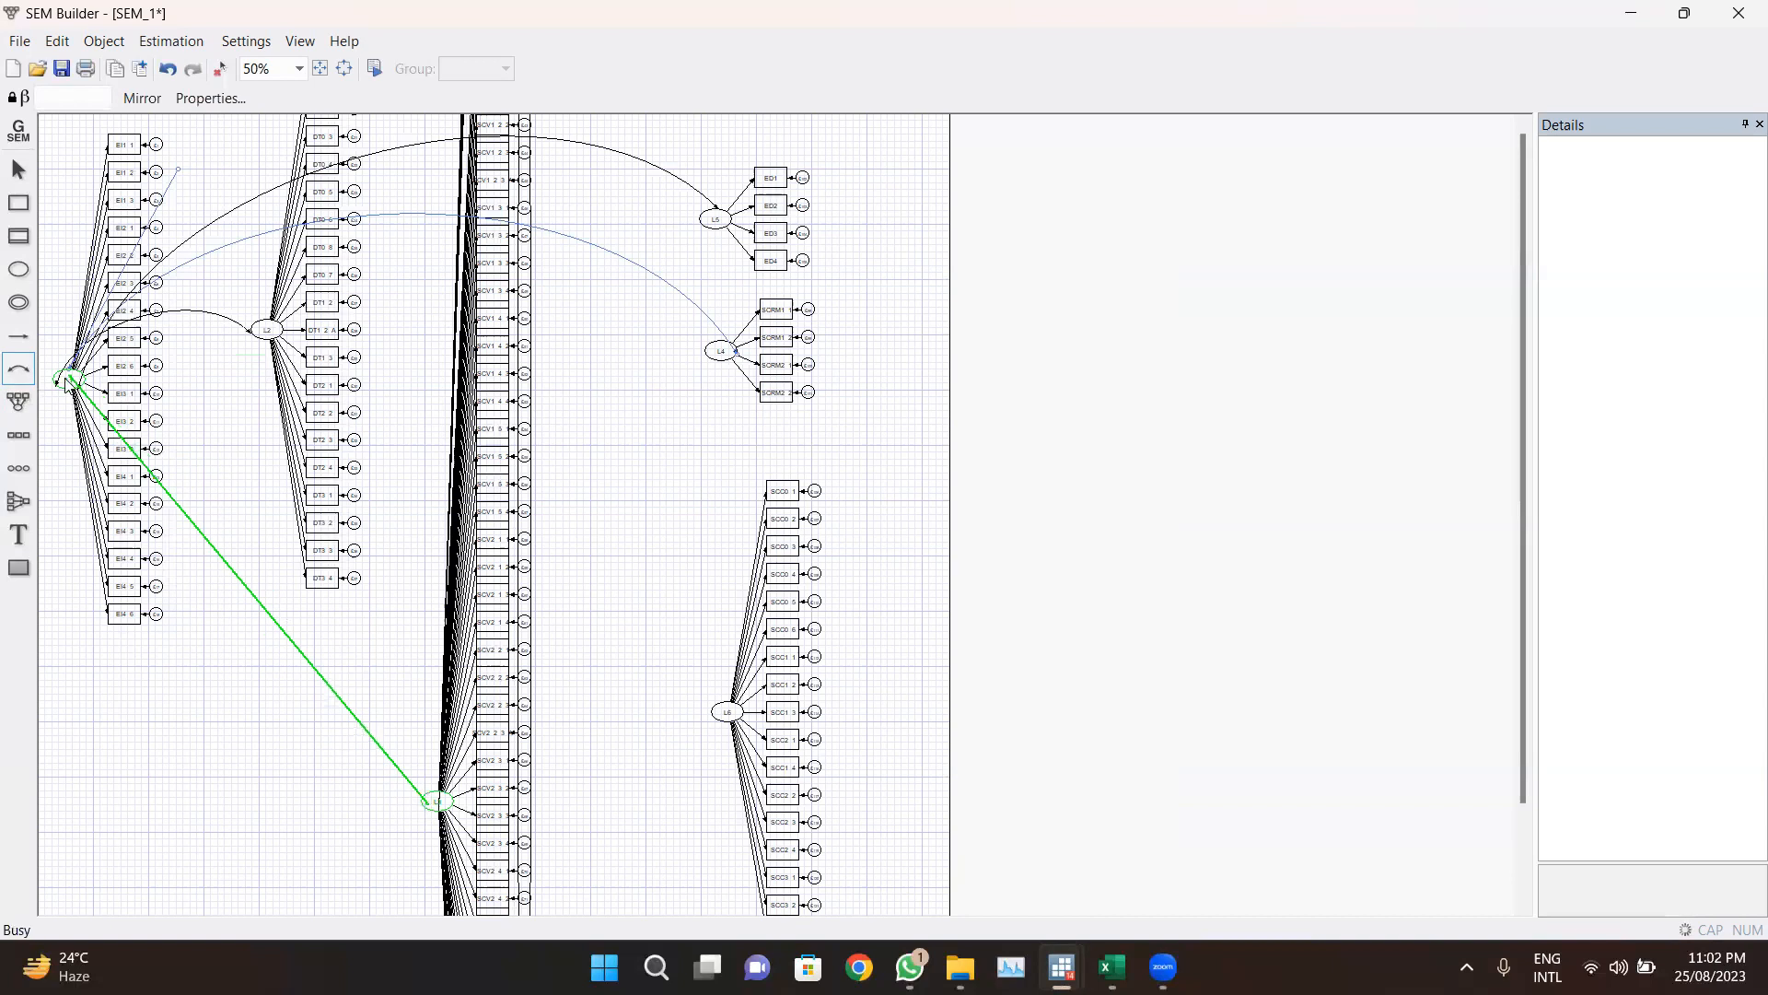
left_click_drag(70, 378, 718, 709)
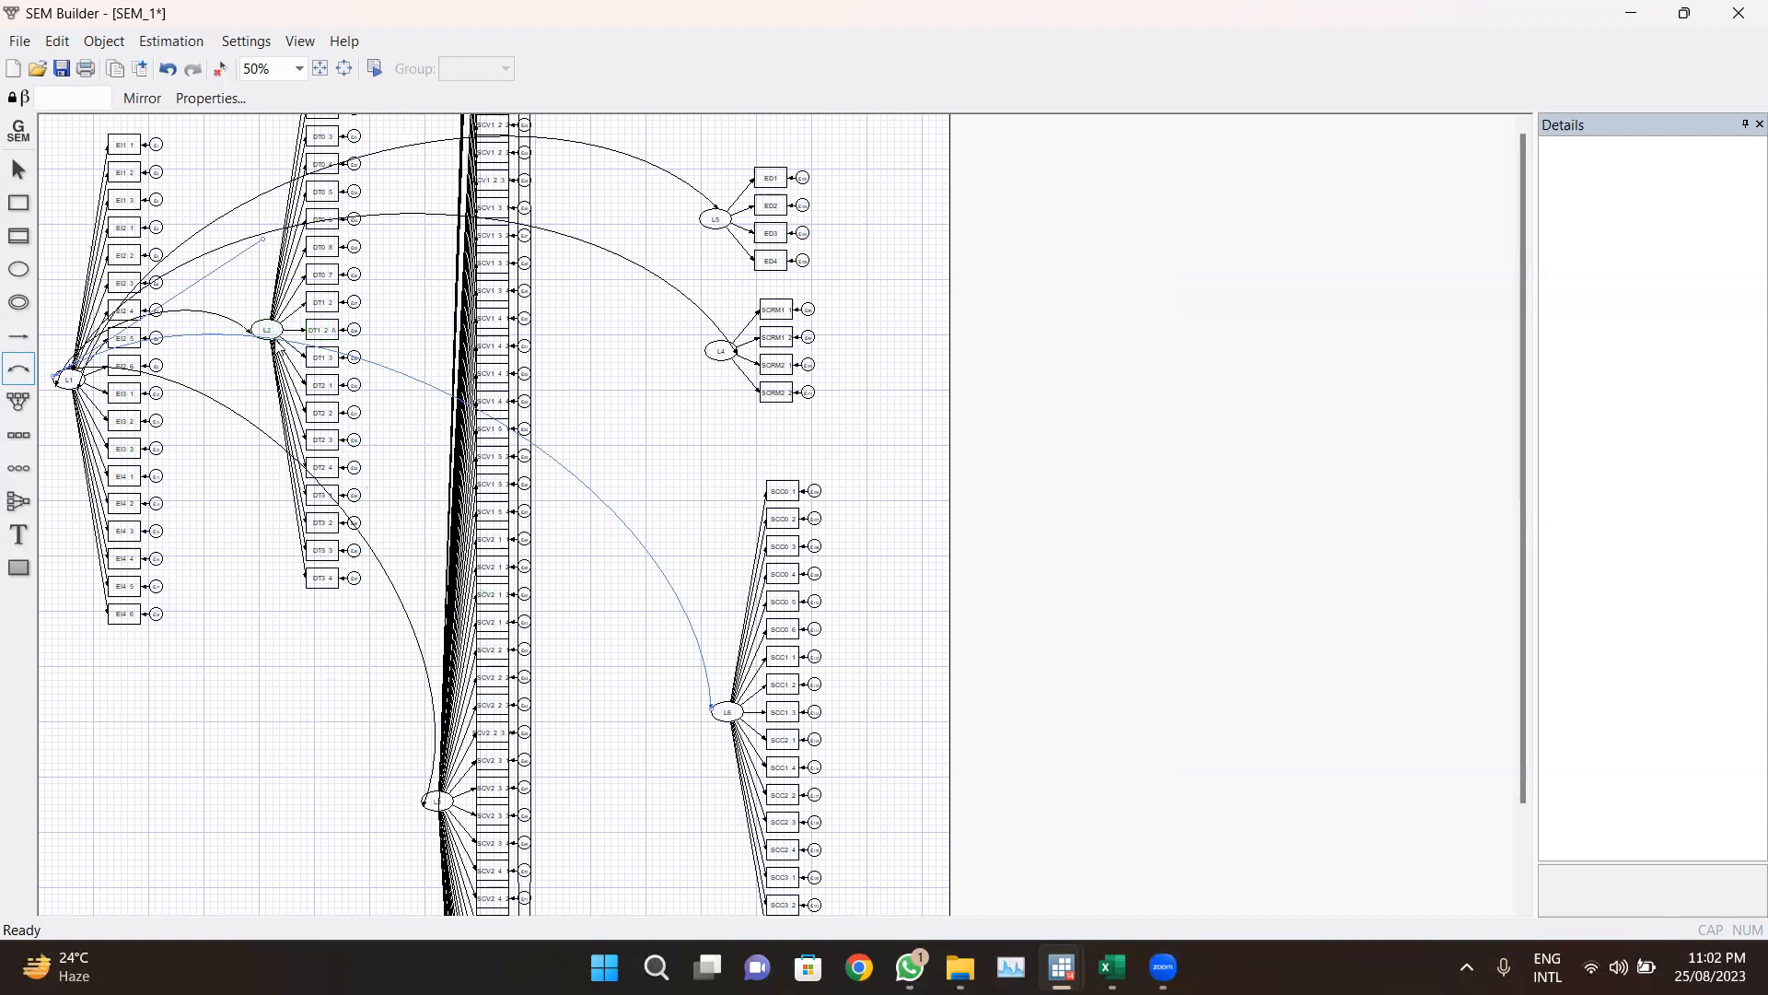
Step: Add covariances from L2 to L5, L4, L3 and L6
left_click_drag(272, 329, 712, 225)
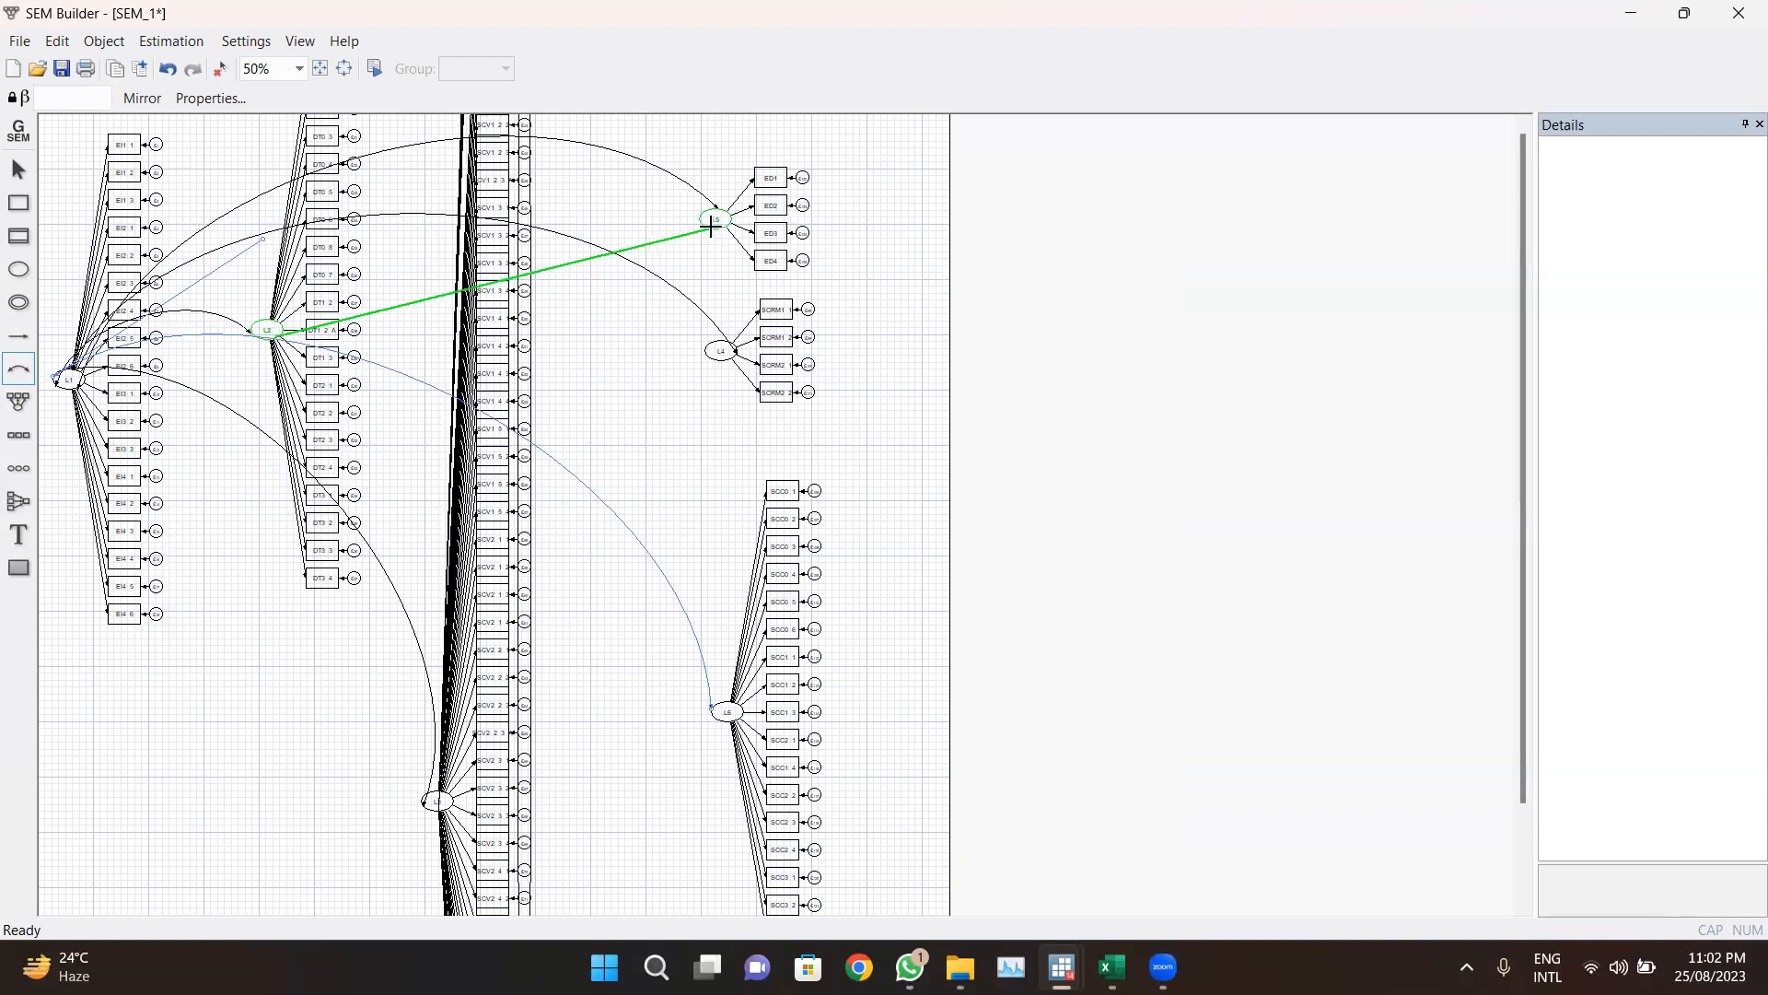
left_click_drag(277, 331, 716, 354)
left_click_drag(270, 332, 440, 807)
left_click_drag(268, 329, 723, 711)
Step: Add covariances from L5 to L4, L6 and L3, and try adding an L5–L2 covariance
left_click_drag(716, 219, 721, 351)
left_click_drag(711, 219, 725, 710)
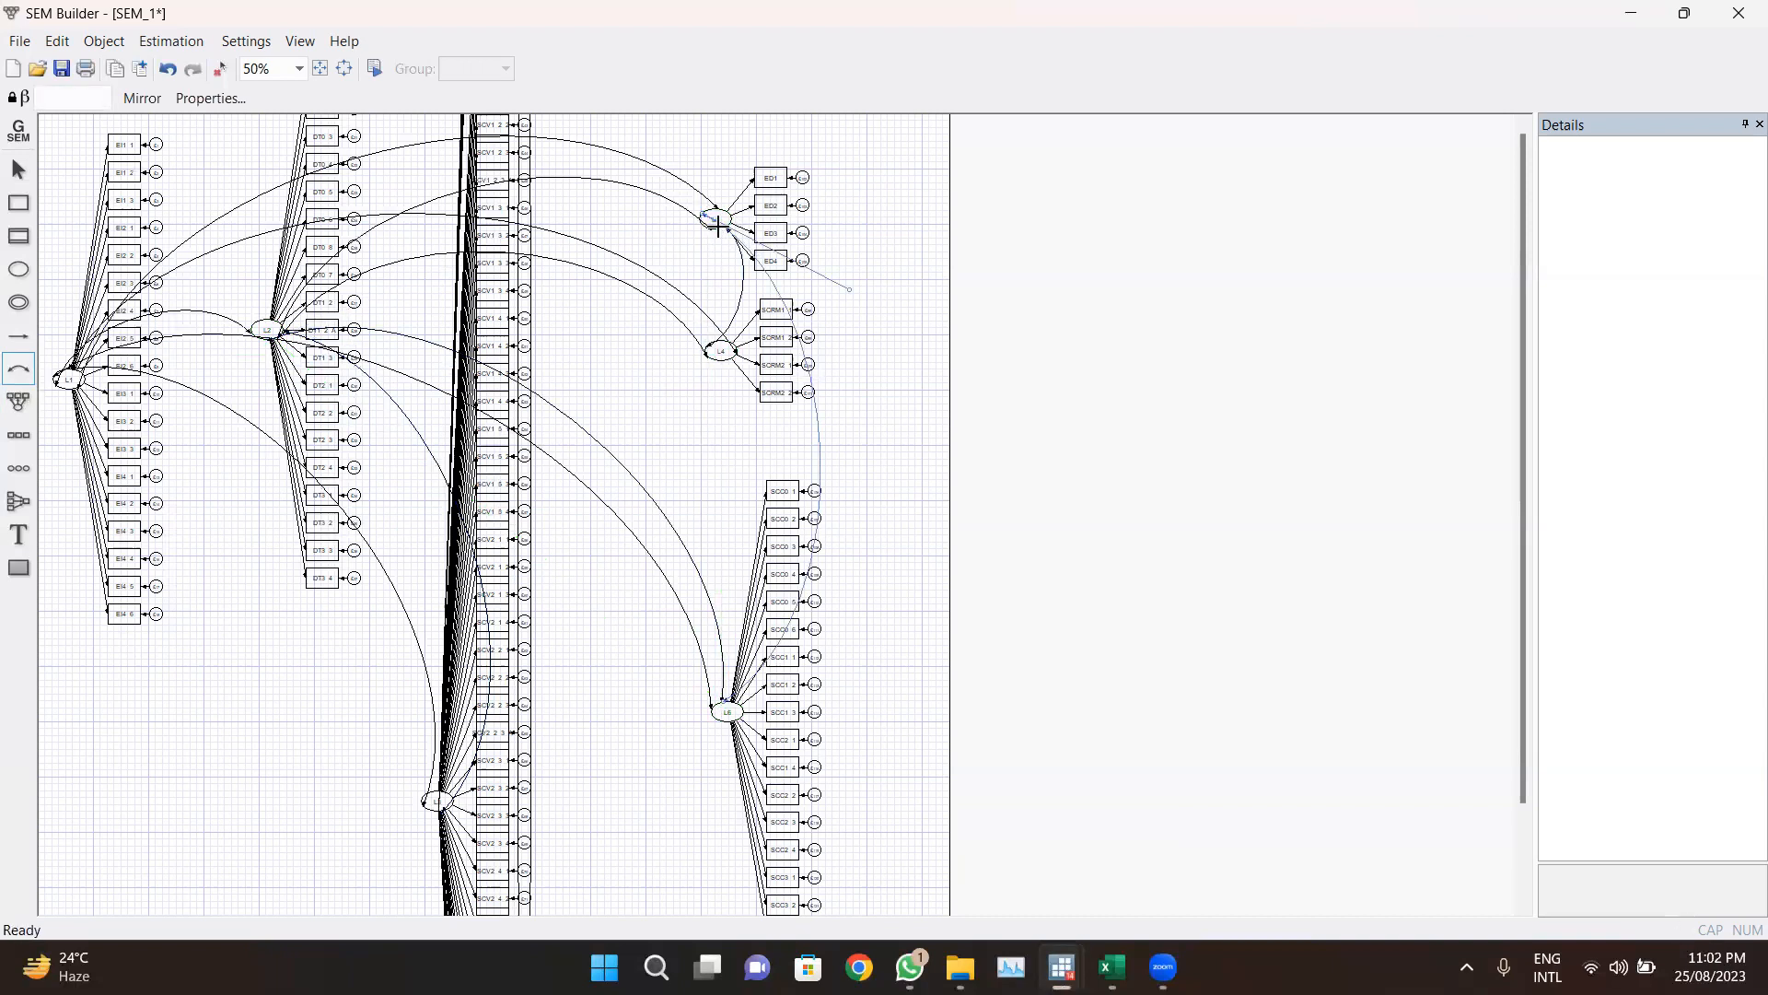
left_click_drag(716, 219, 430, 803)
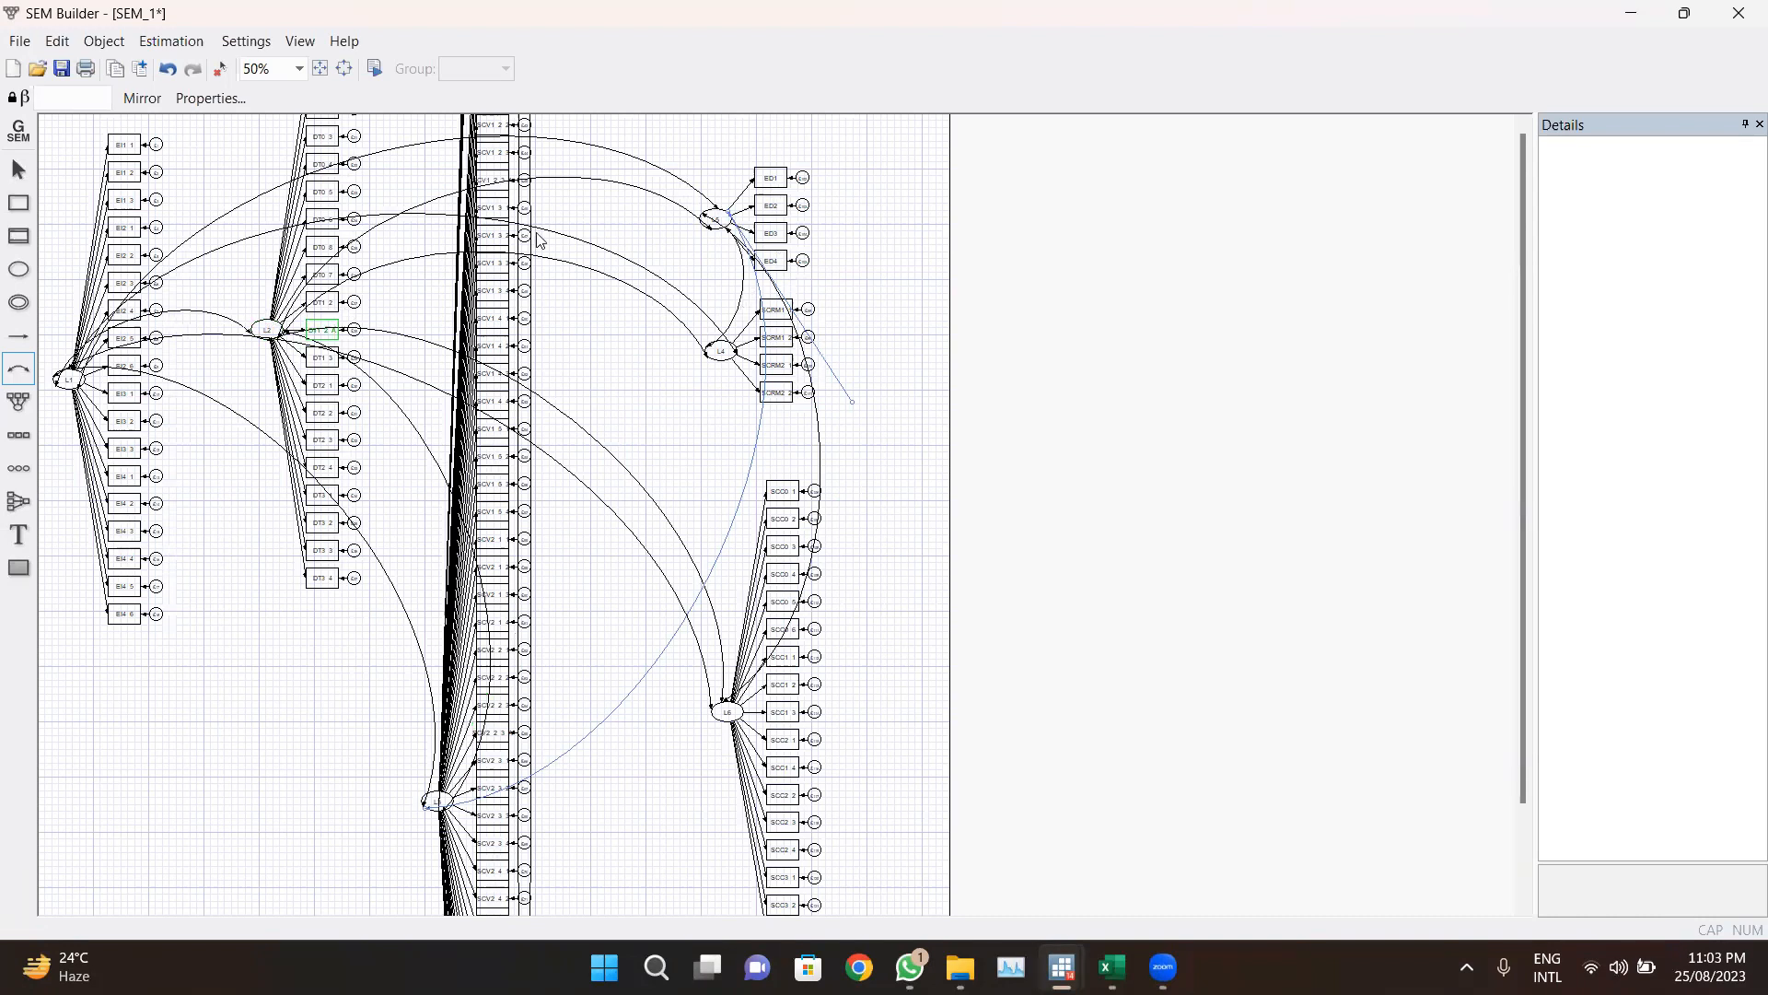
left_click_drag(711, 216, 267, 329)
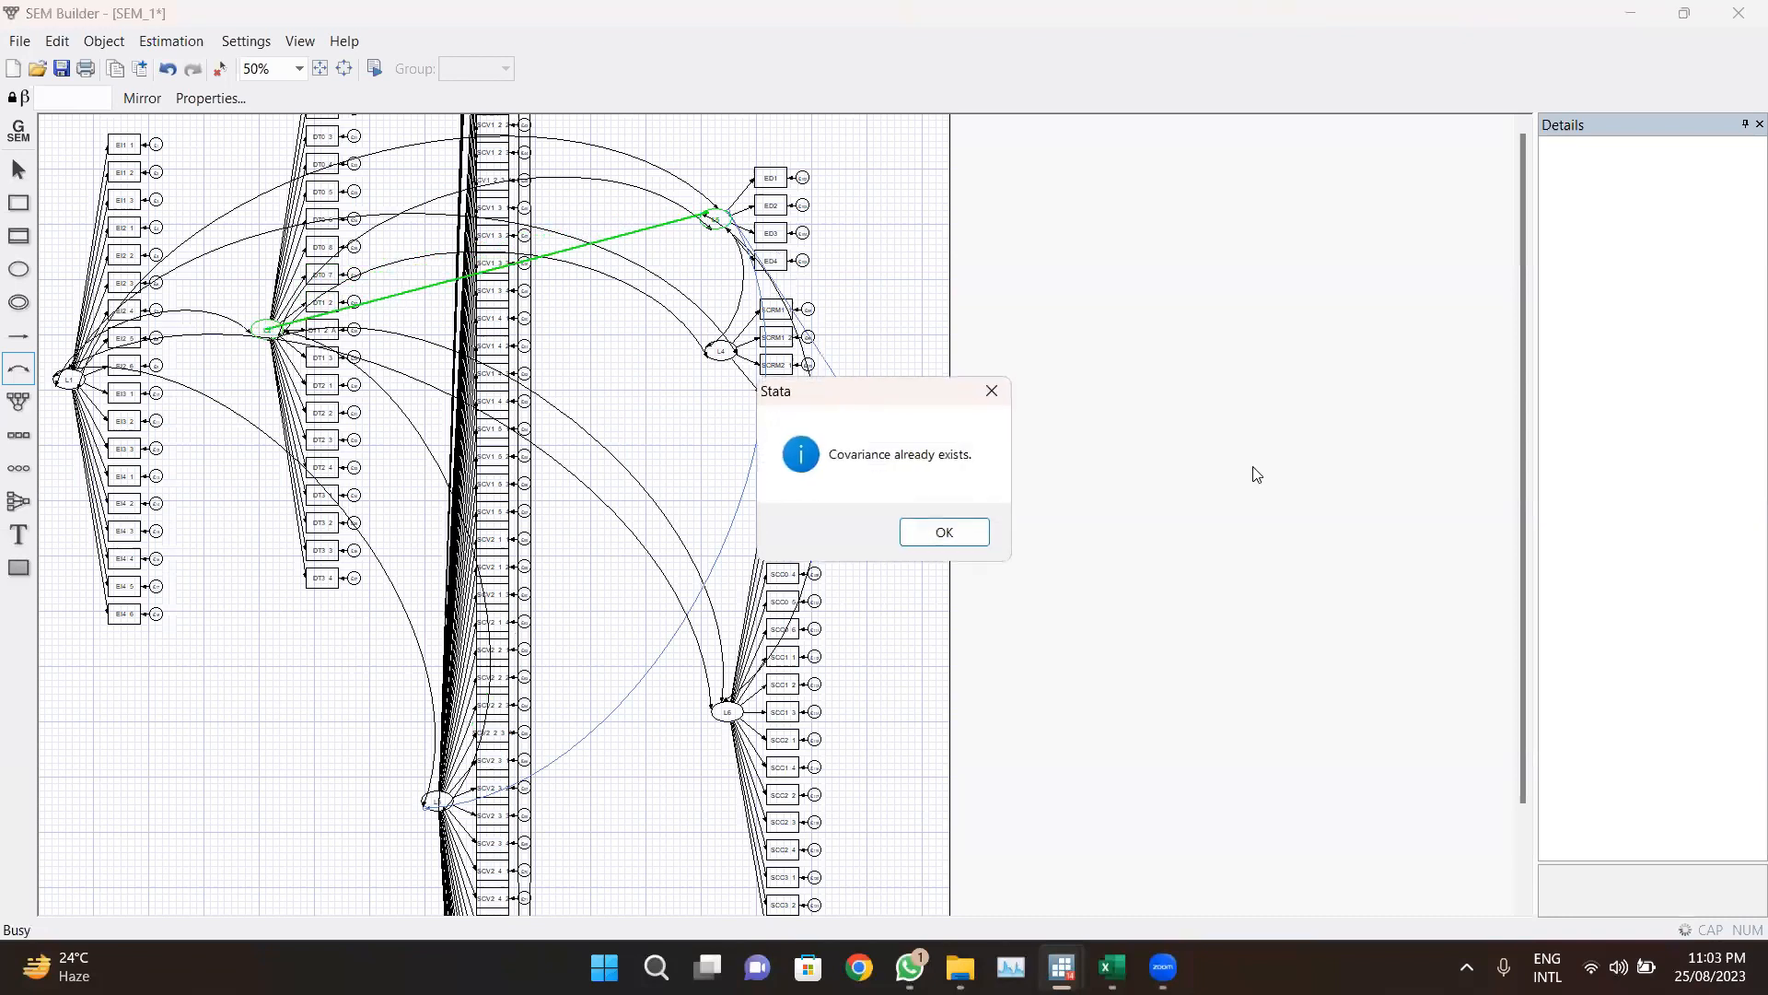
left_click(942, 532)
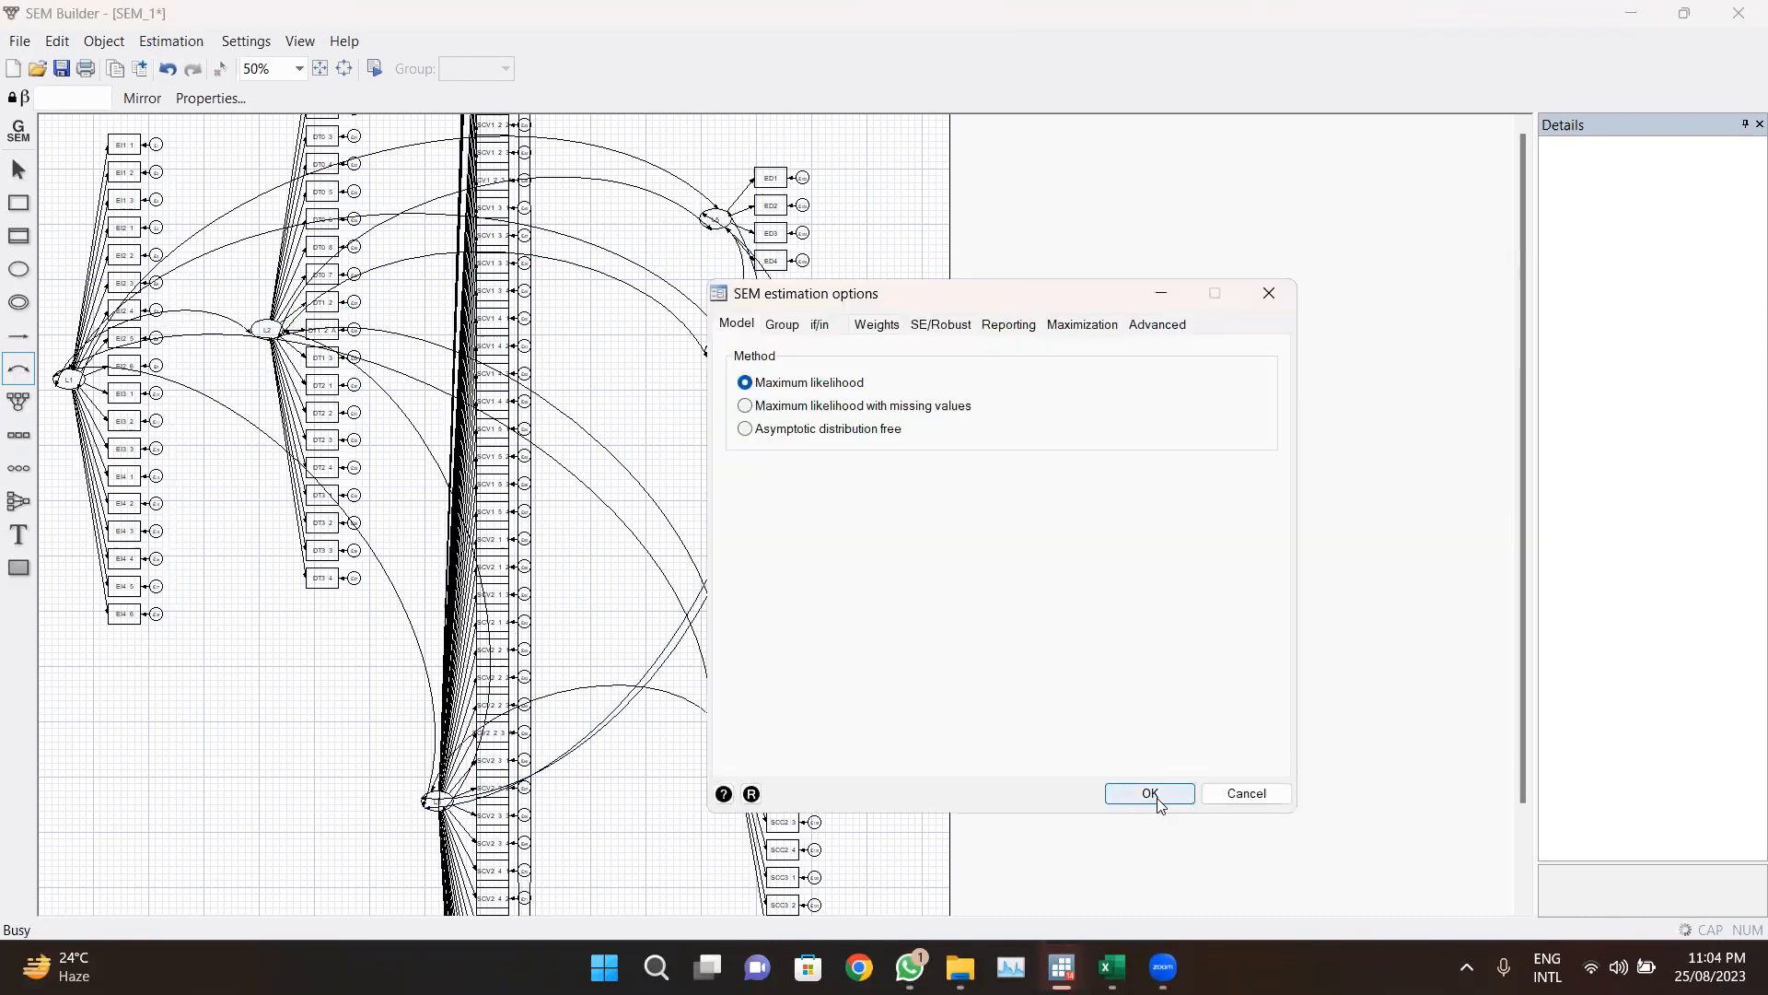
Step: Estimate the model using the maximum likelihood method
left_click(1269, 293)
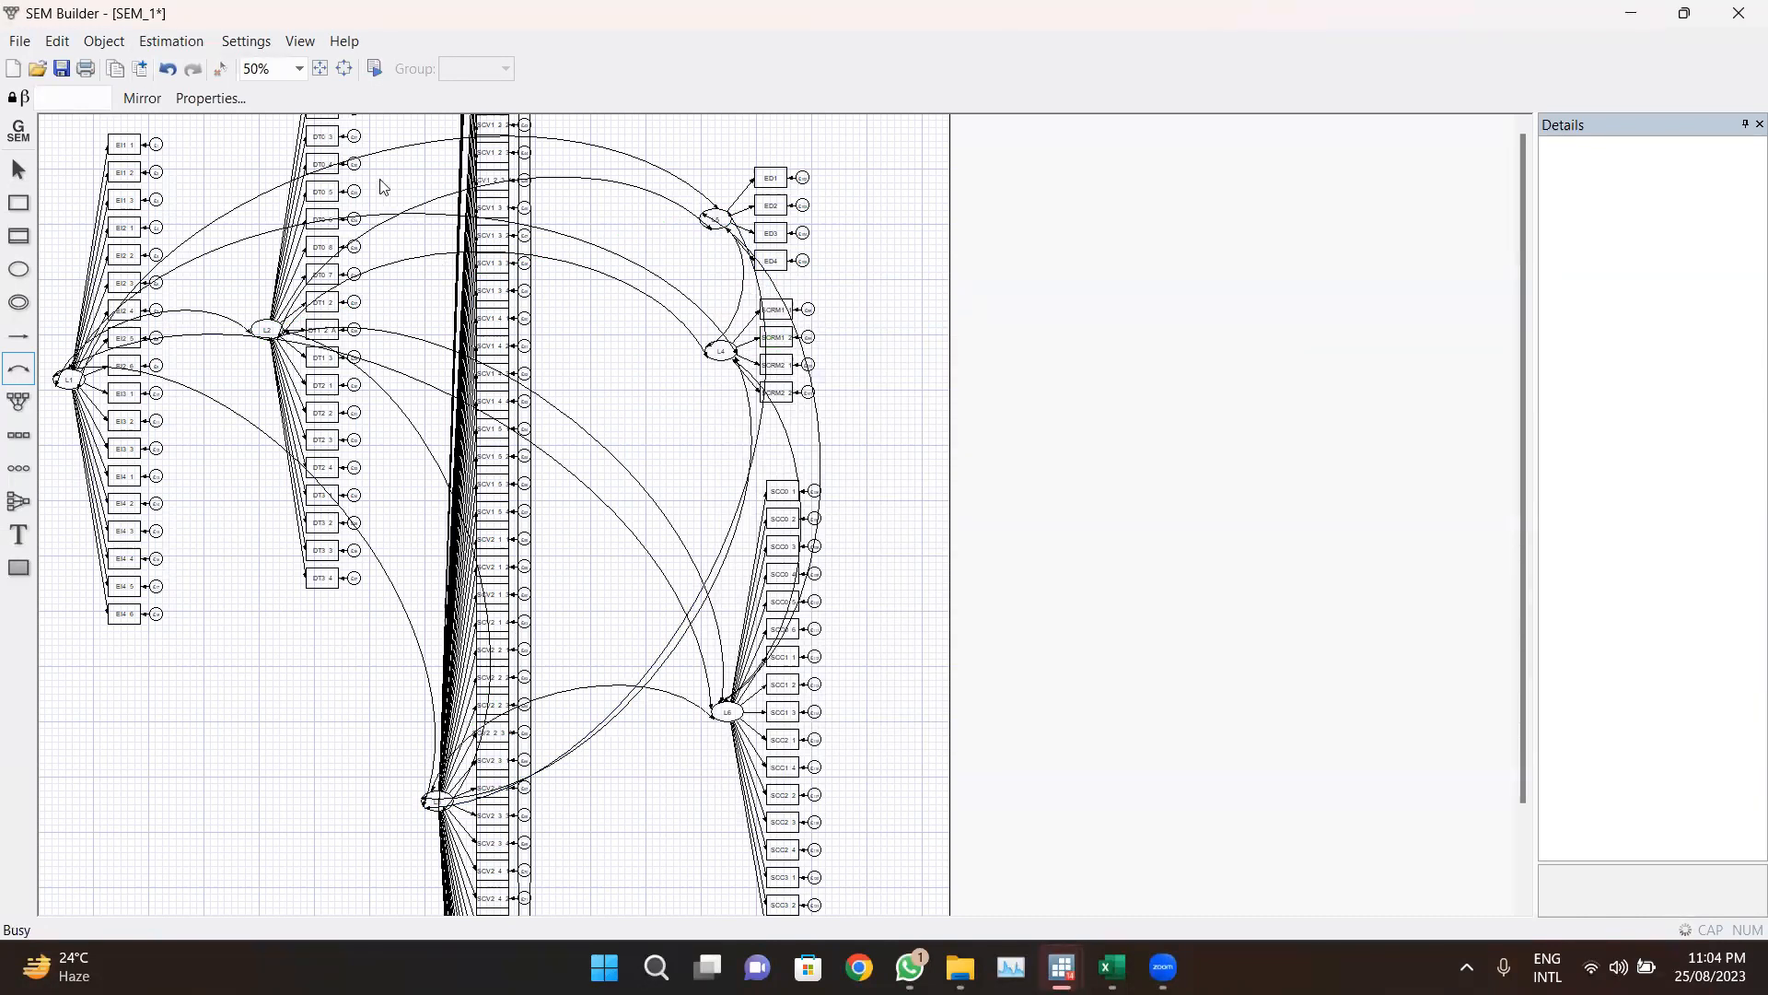
left_click(374, 73)
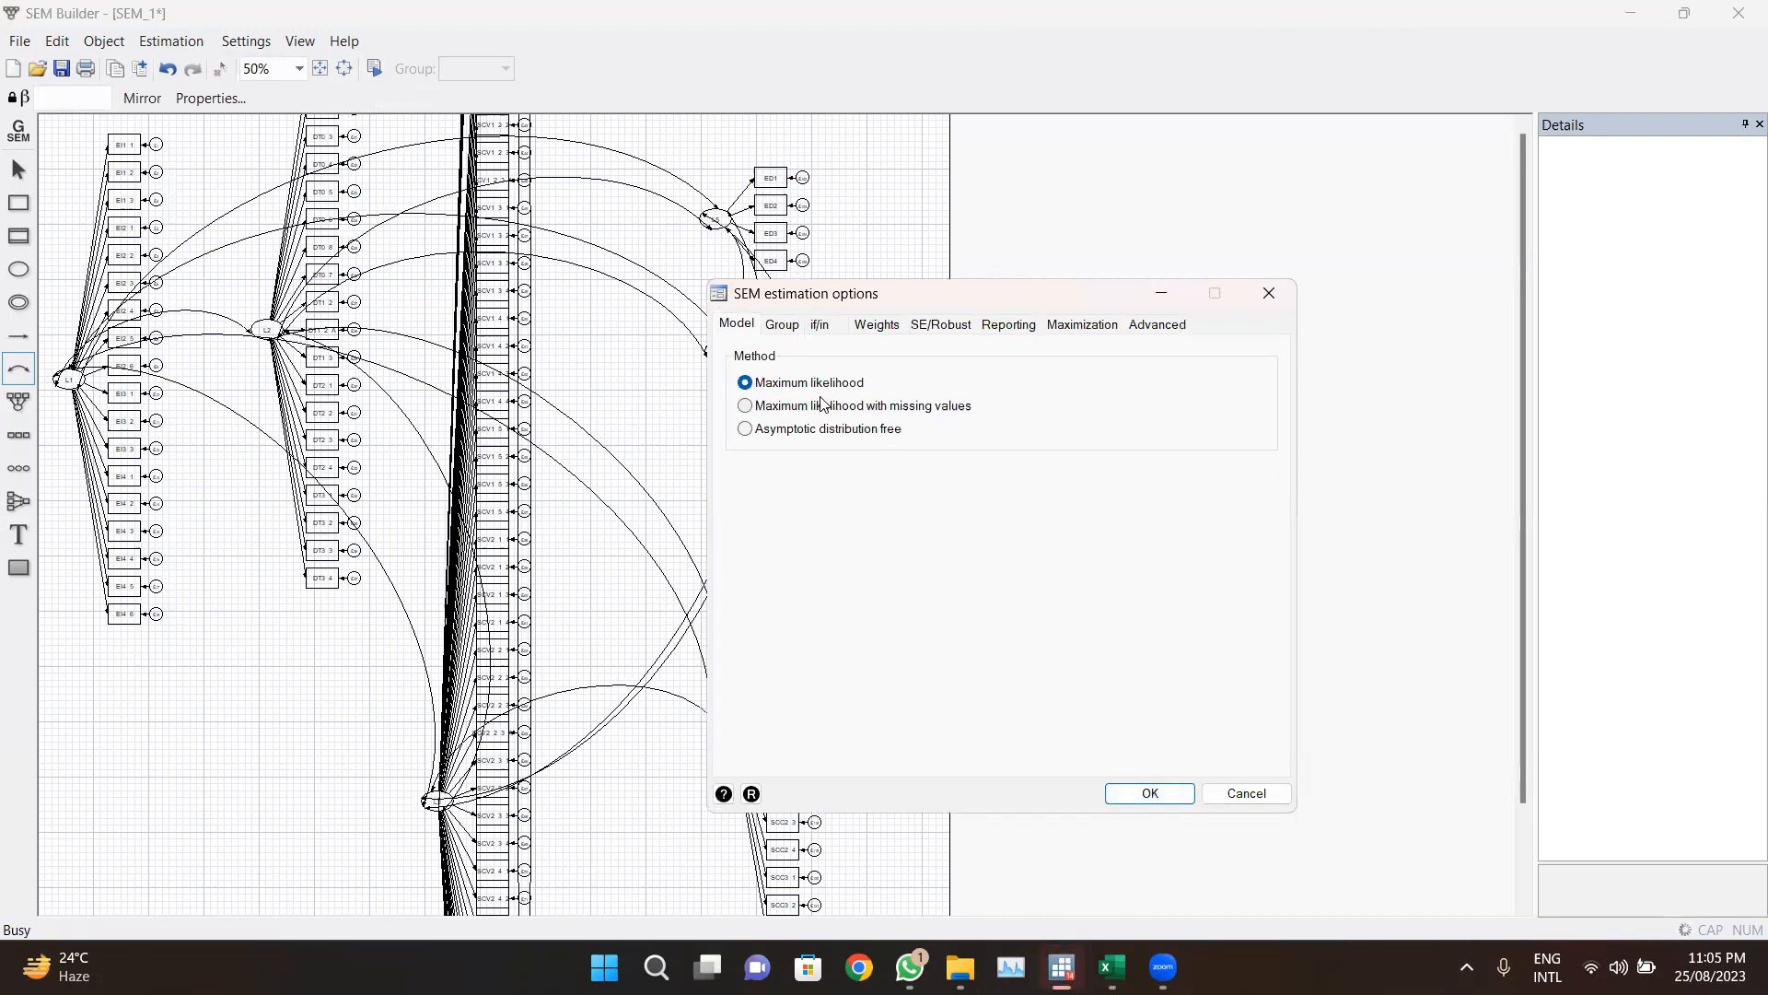
left_click(1178, 795)
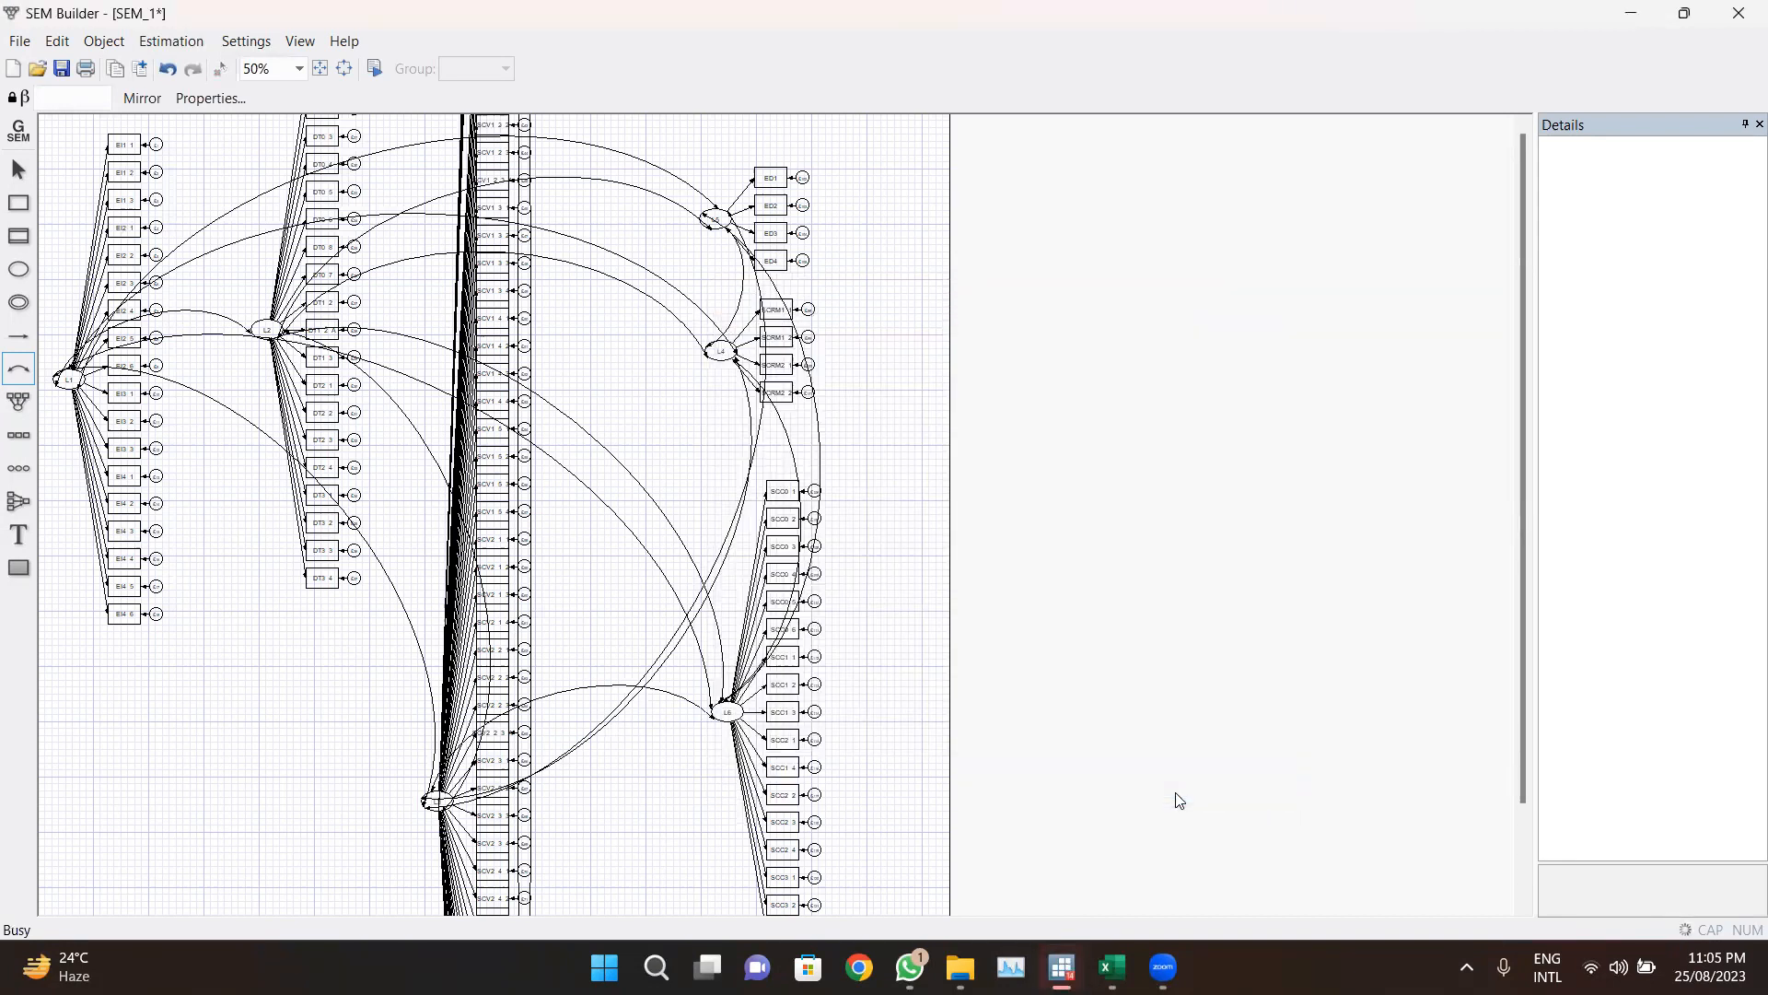
Step: Switch to the Stata results window and scroll through the SEM estimation output
mouse_move(1062, 967)
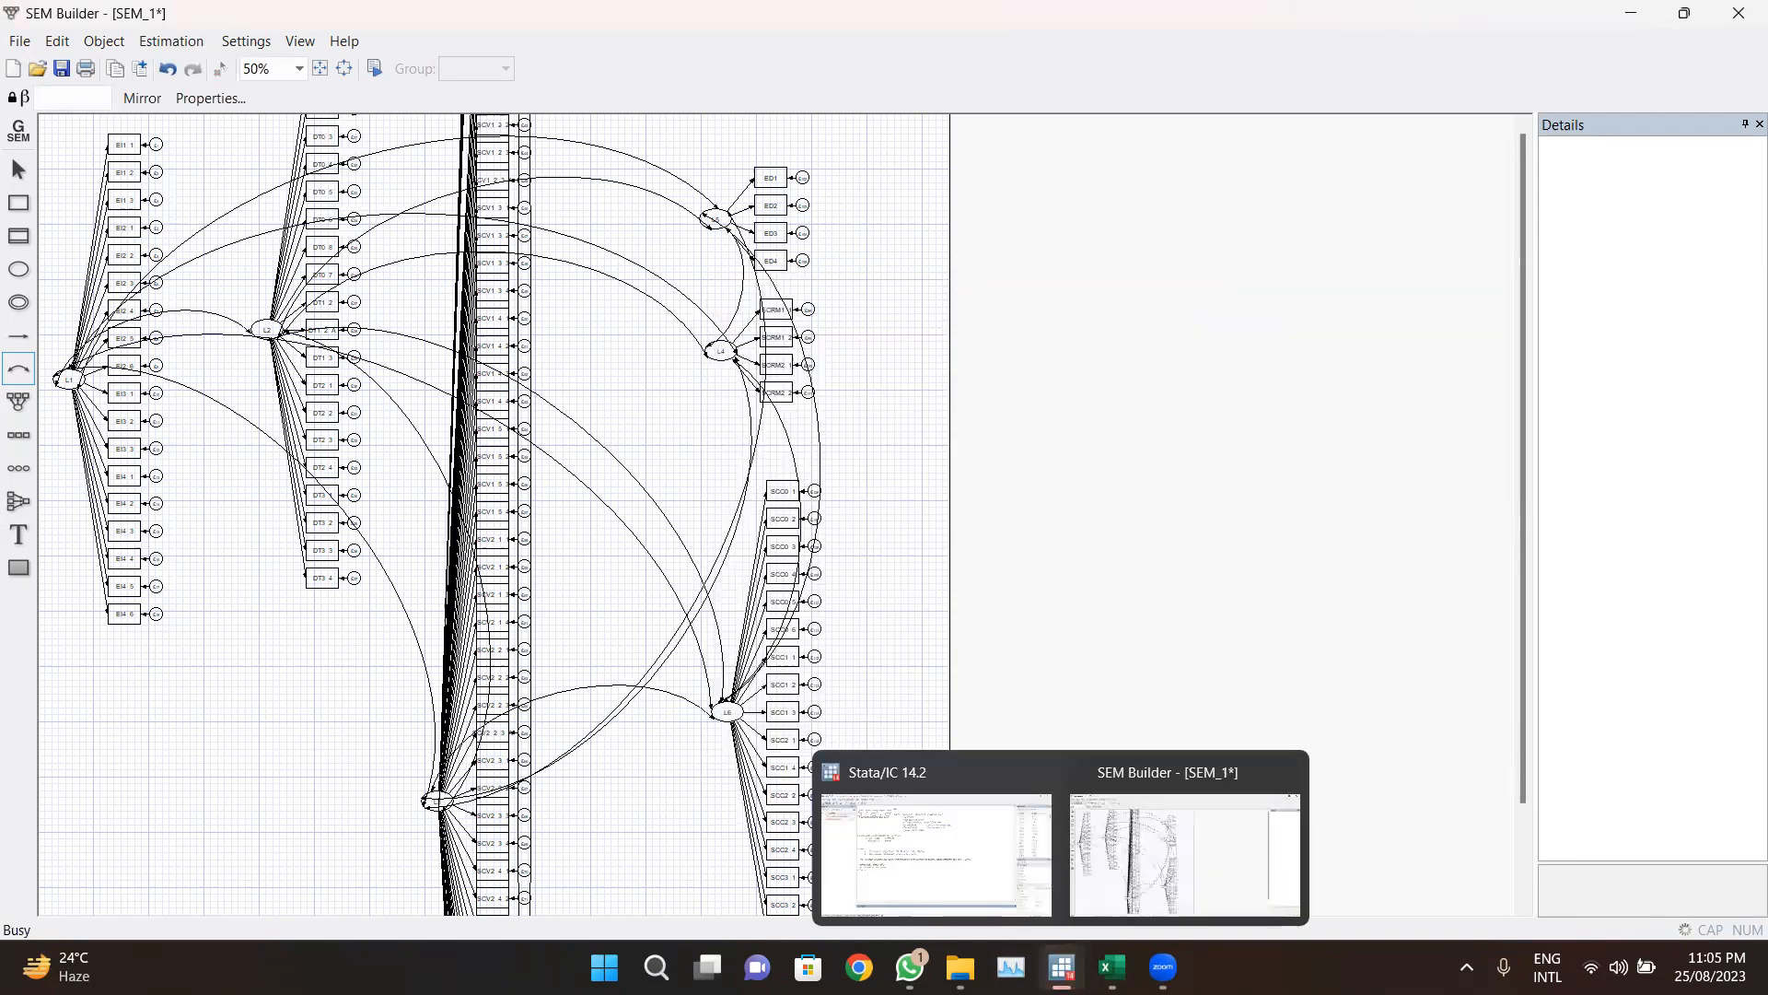
left_click(955, 856)
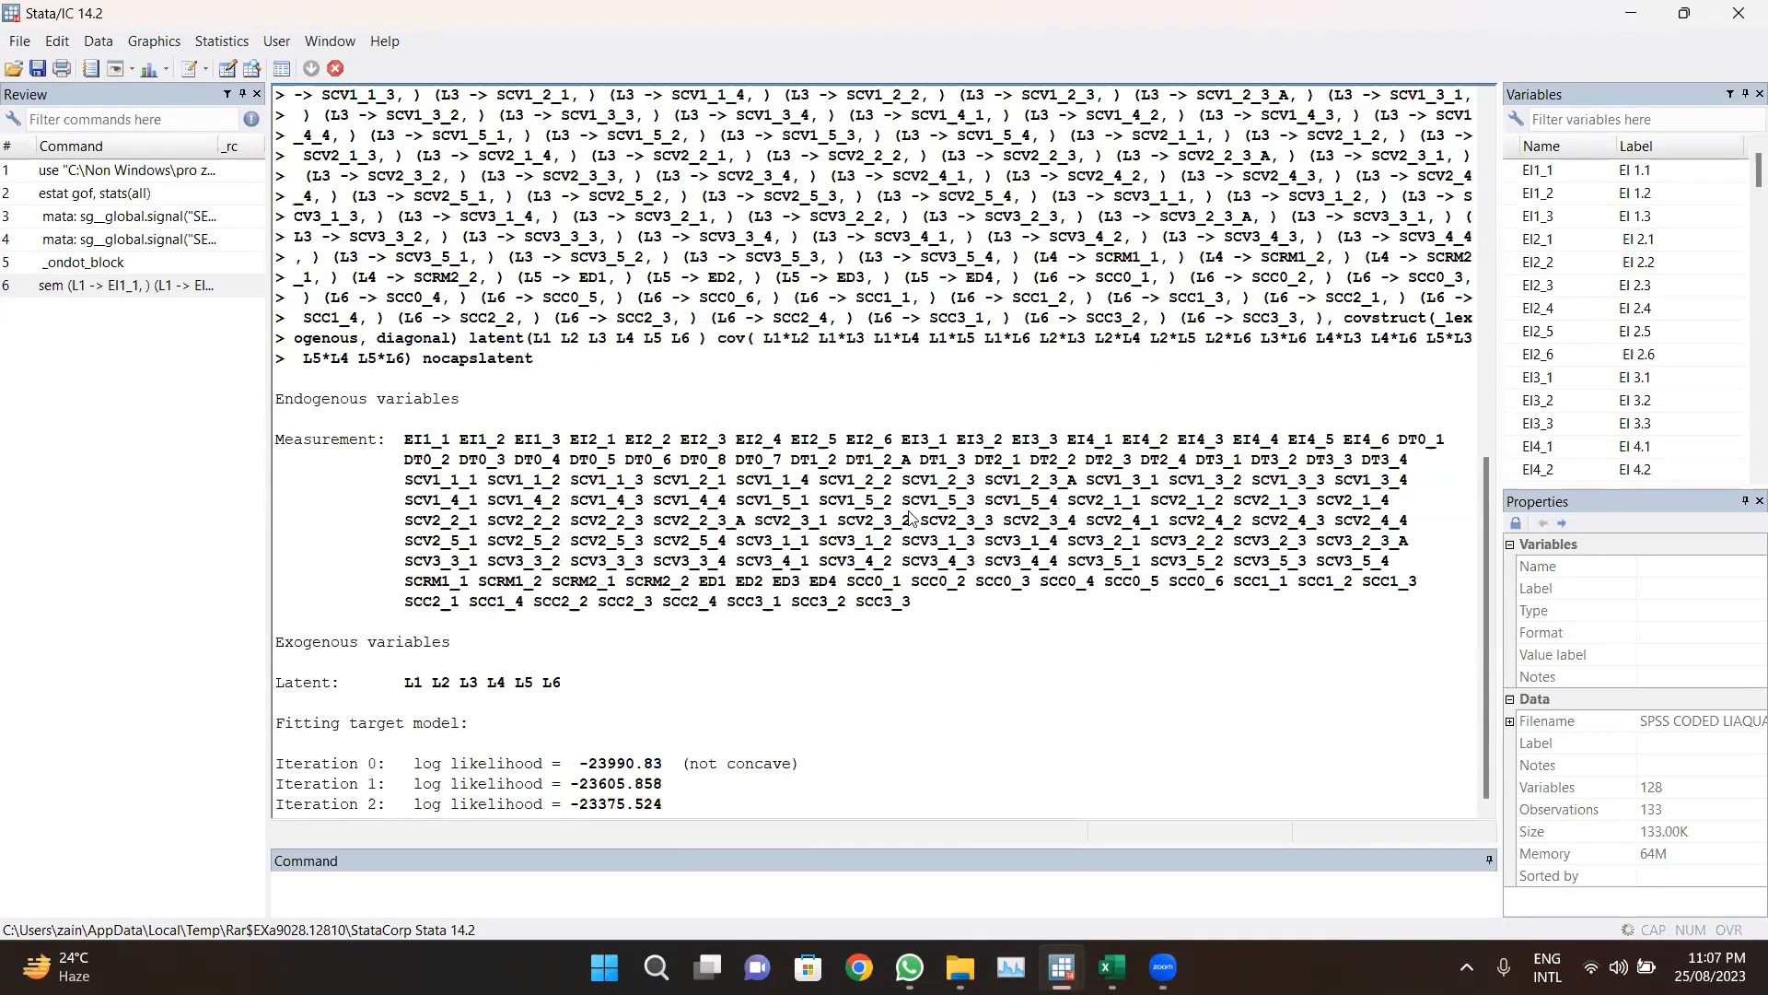
left_click(1619, 967)
left_click(1619, 967)
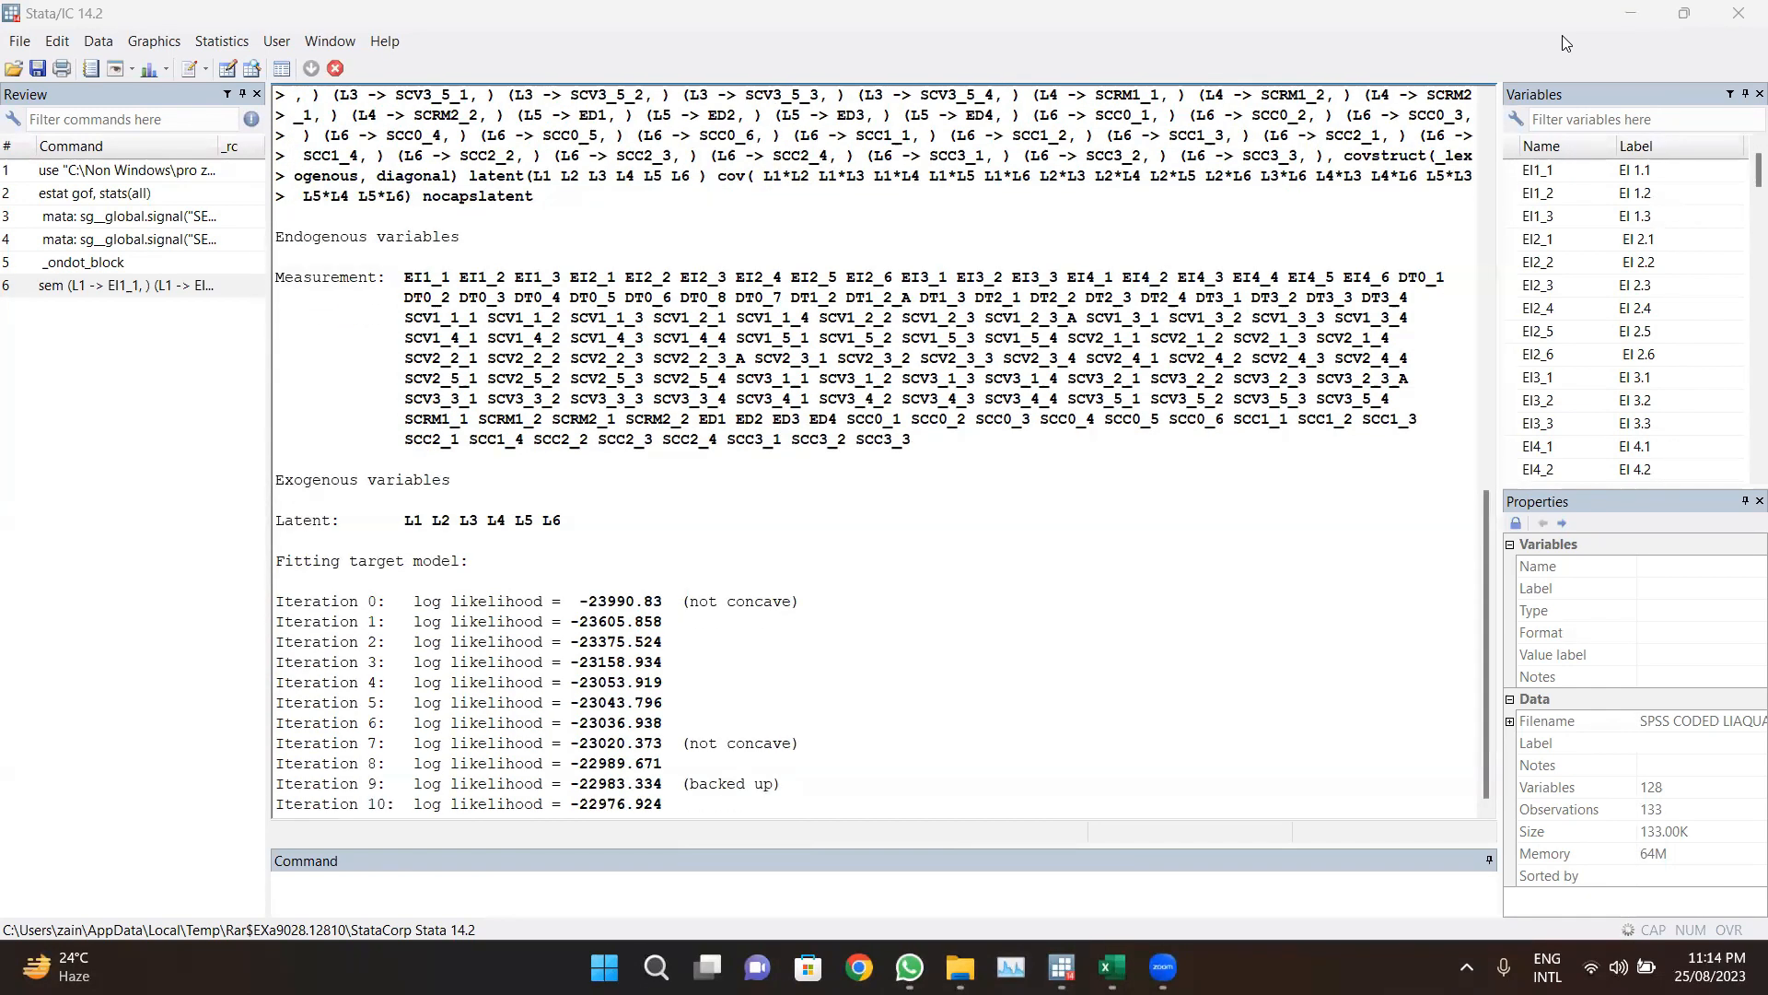
scroll(889, 369, "down", 20)
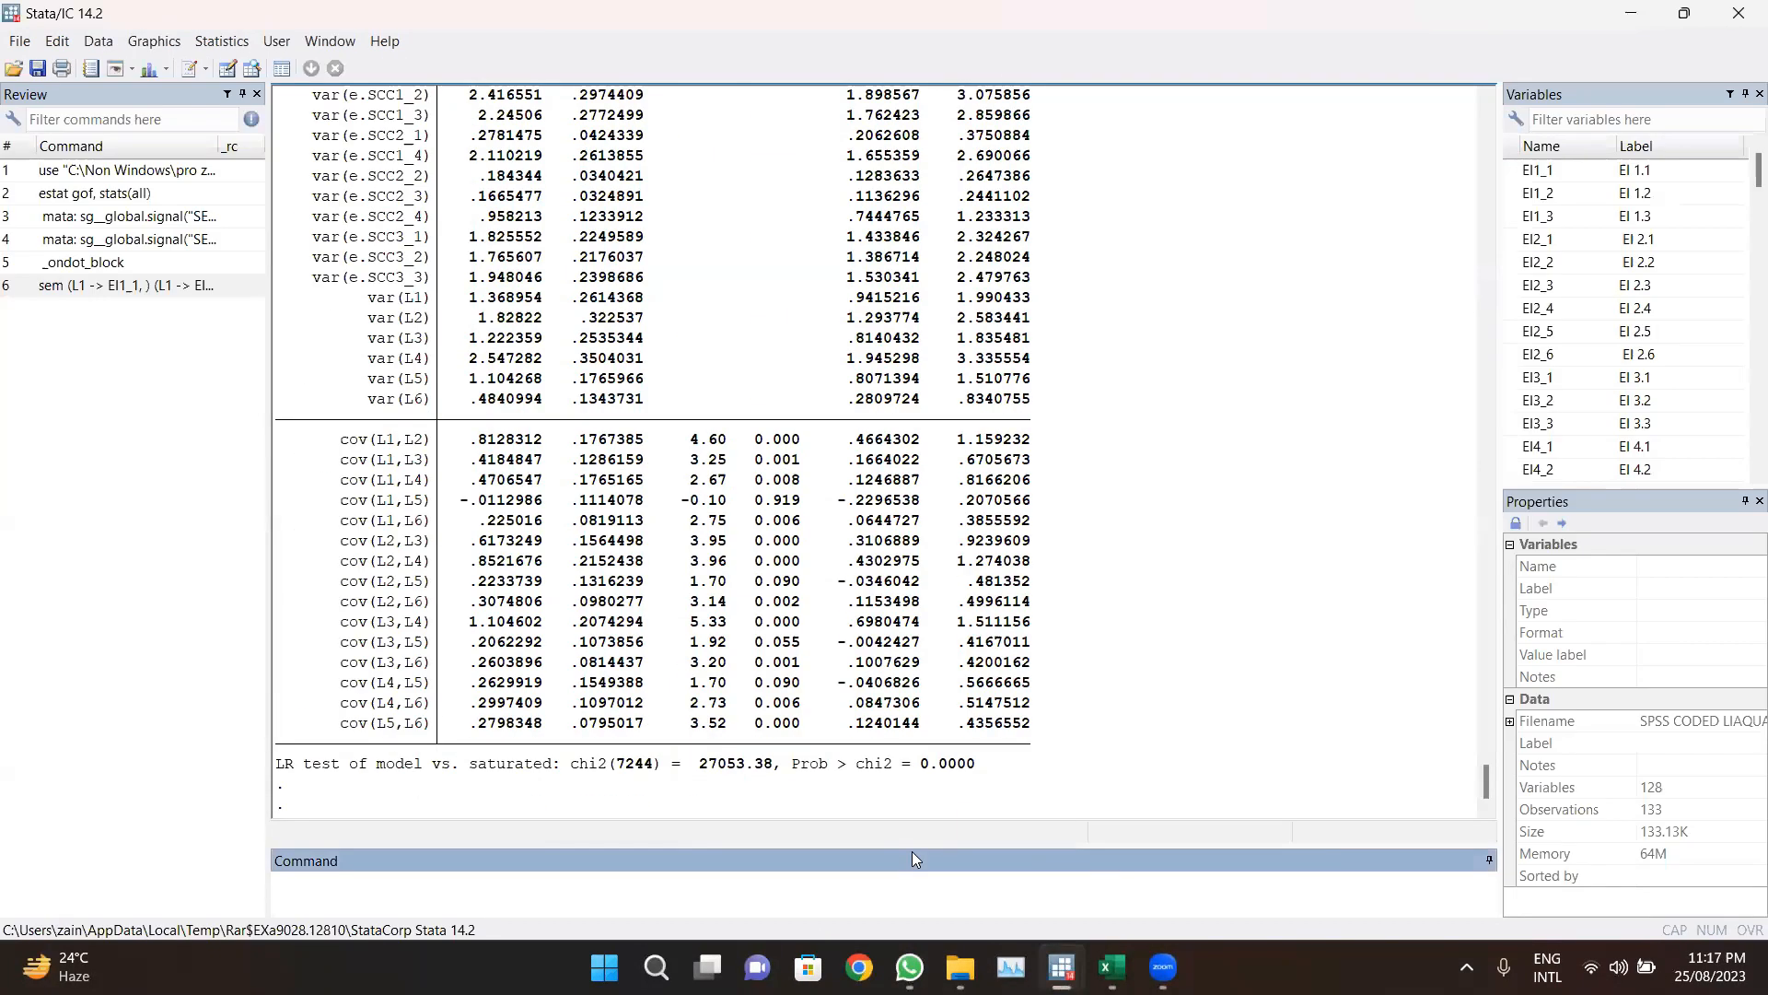
scroll(889, 368, "up", 4)
scroll(890, 369, "up", 20)
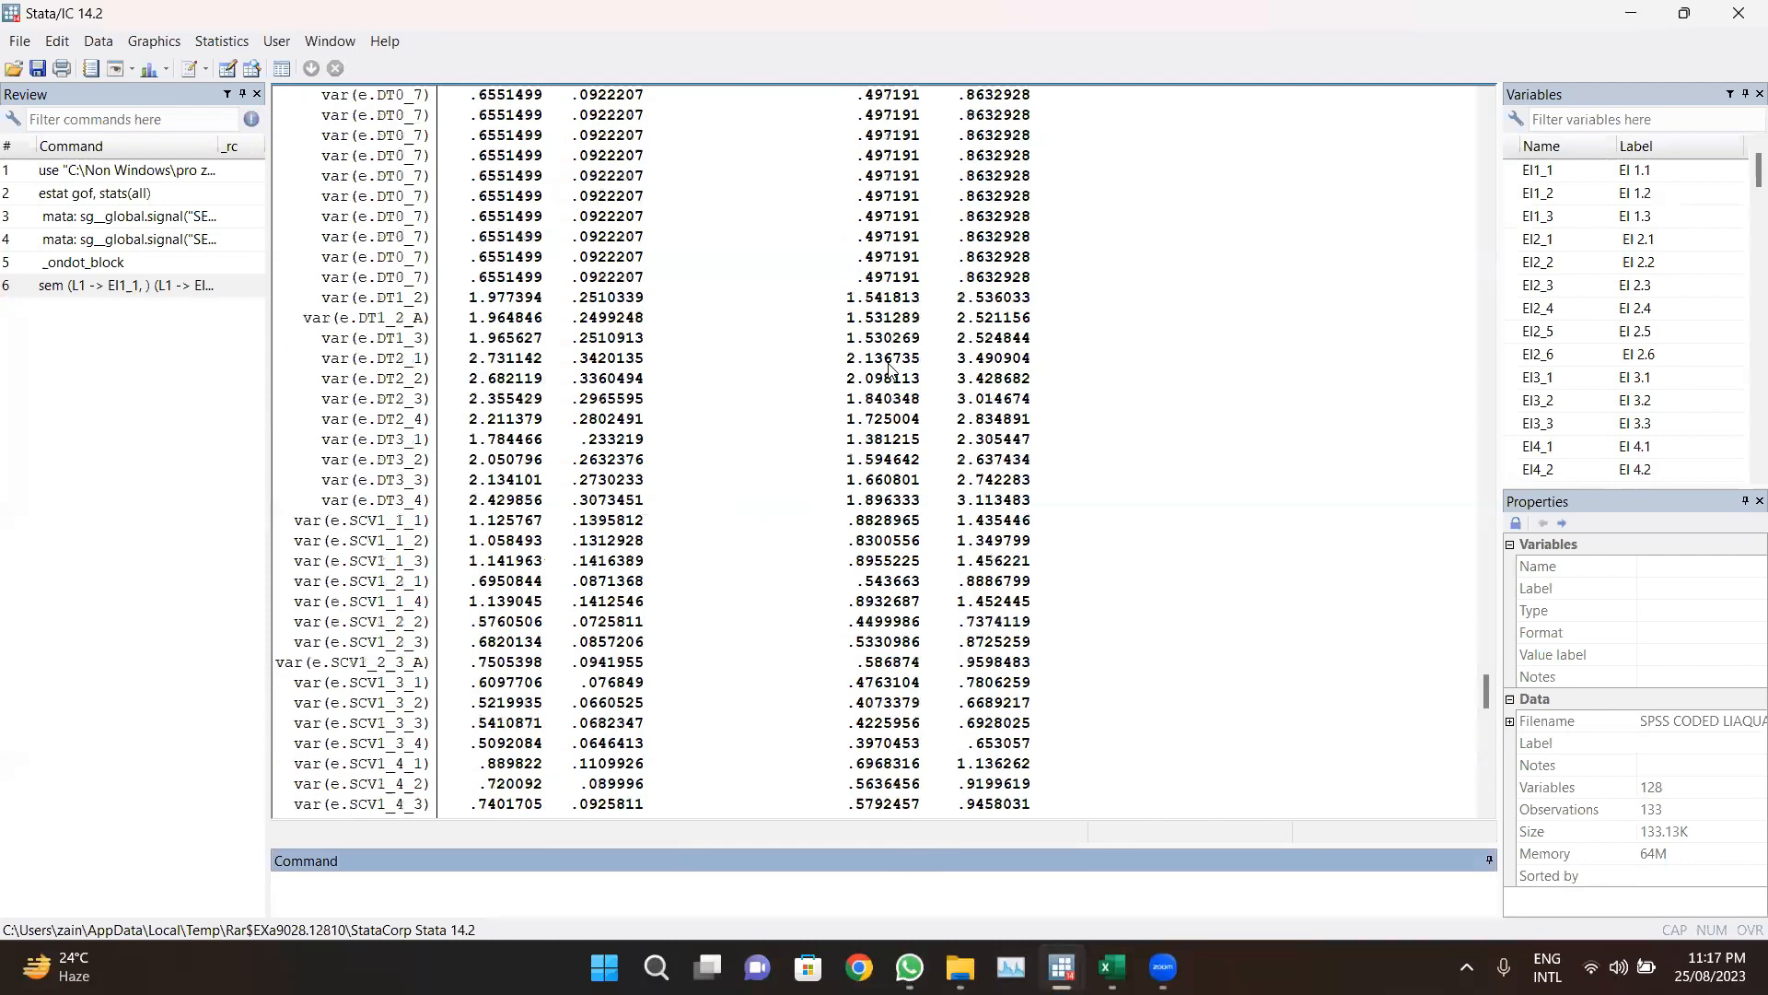
scroll(890, 369, "up", 20)
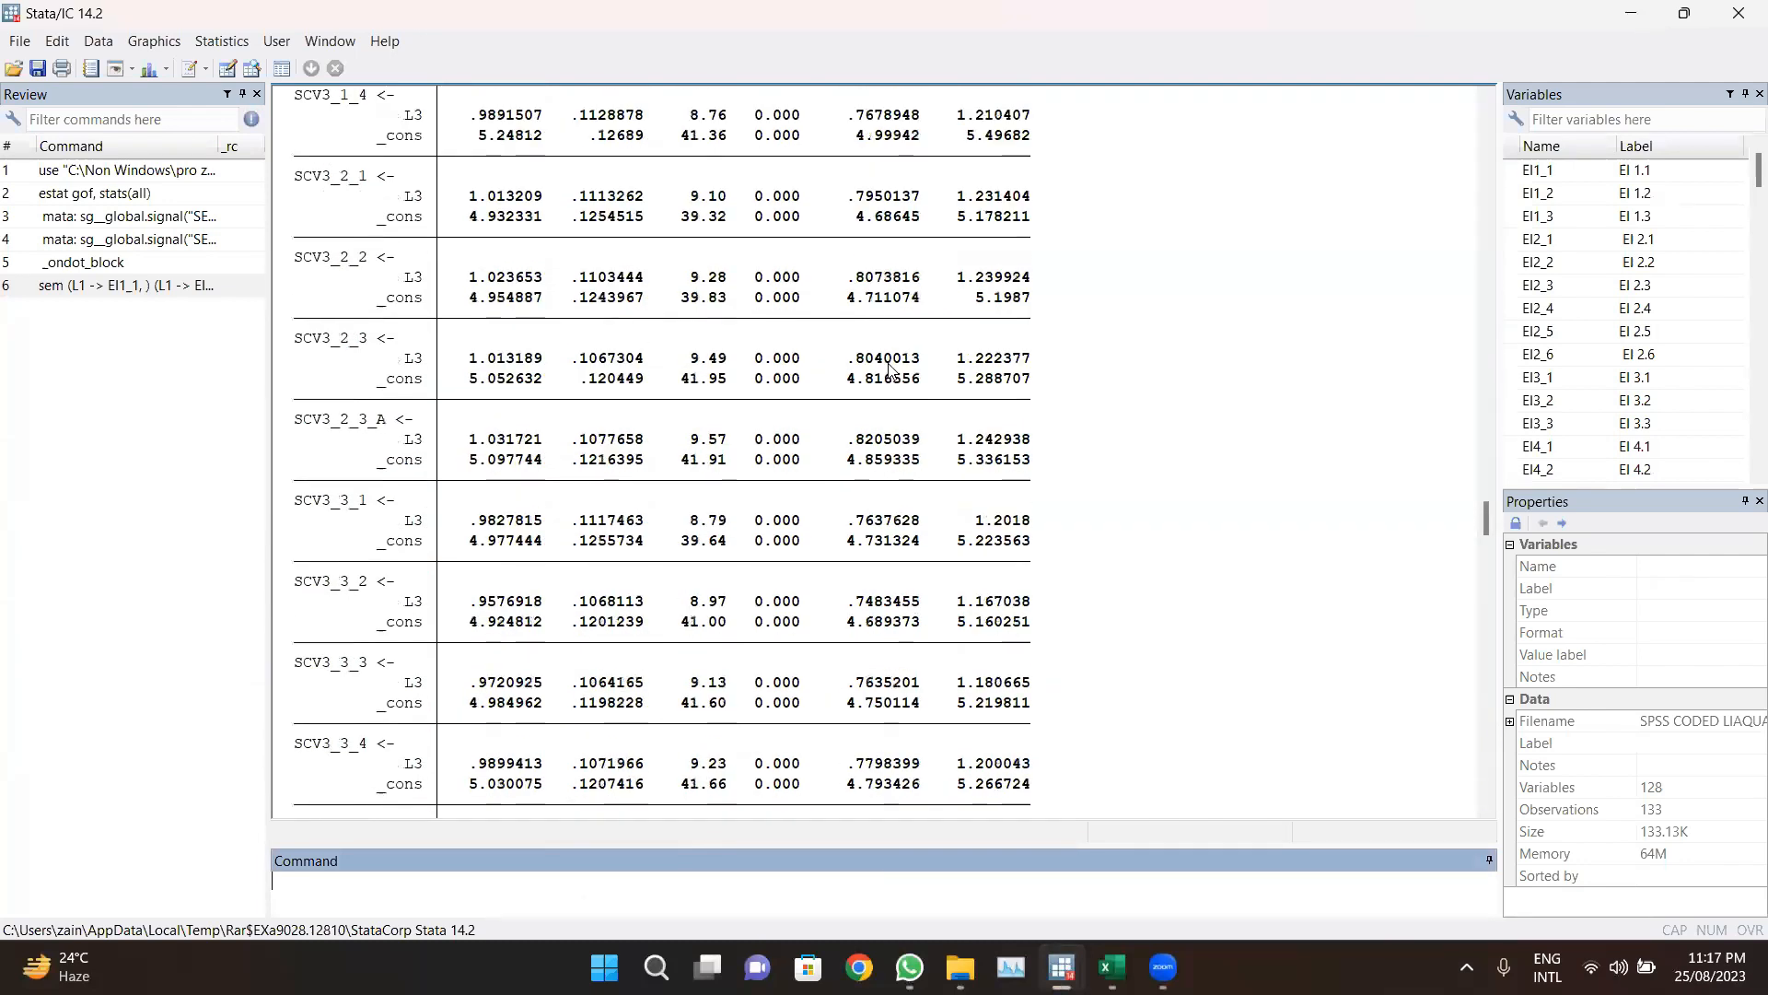
scroll(889, 368, "up", 20)
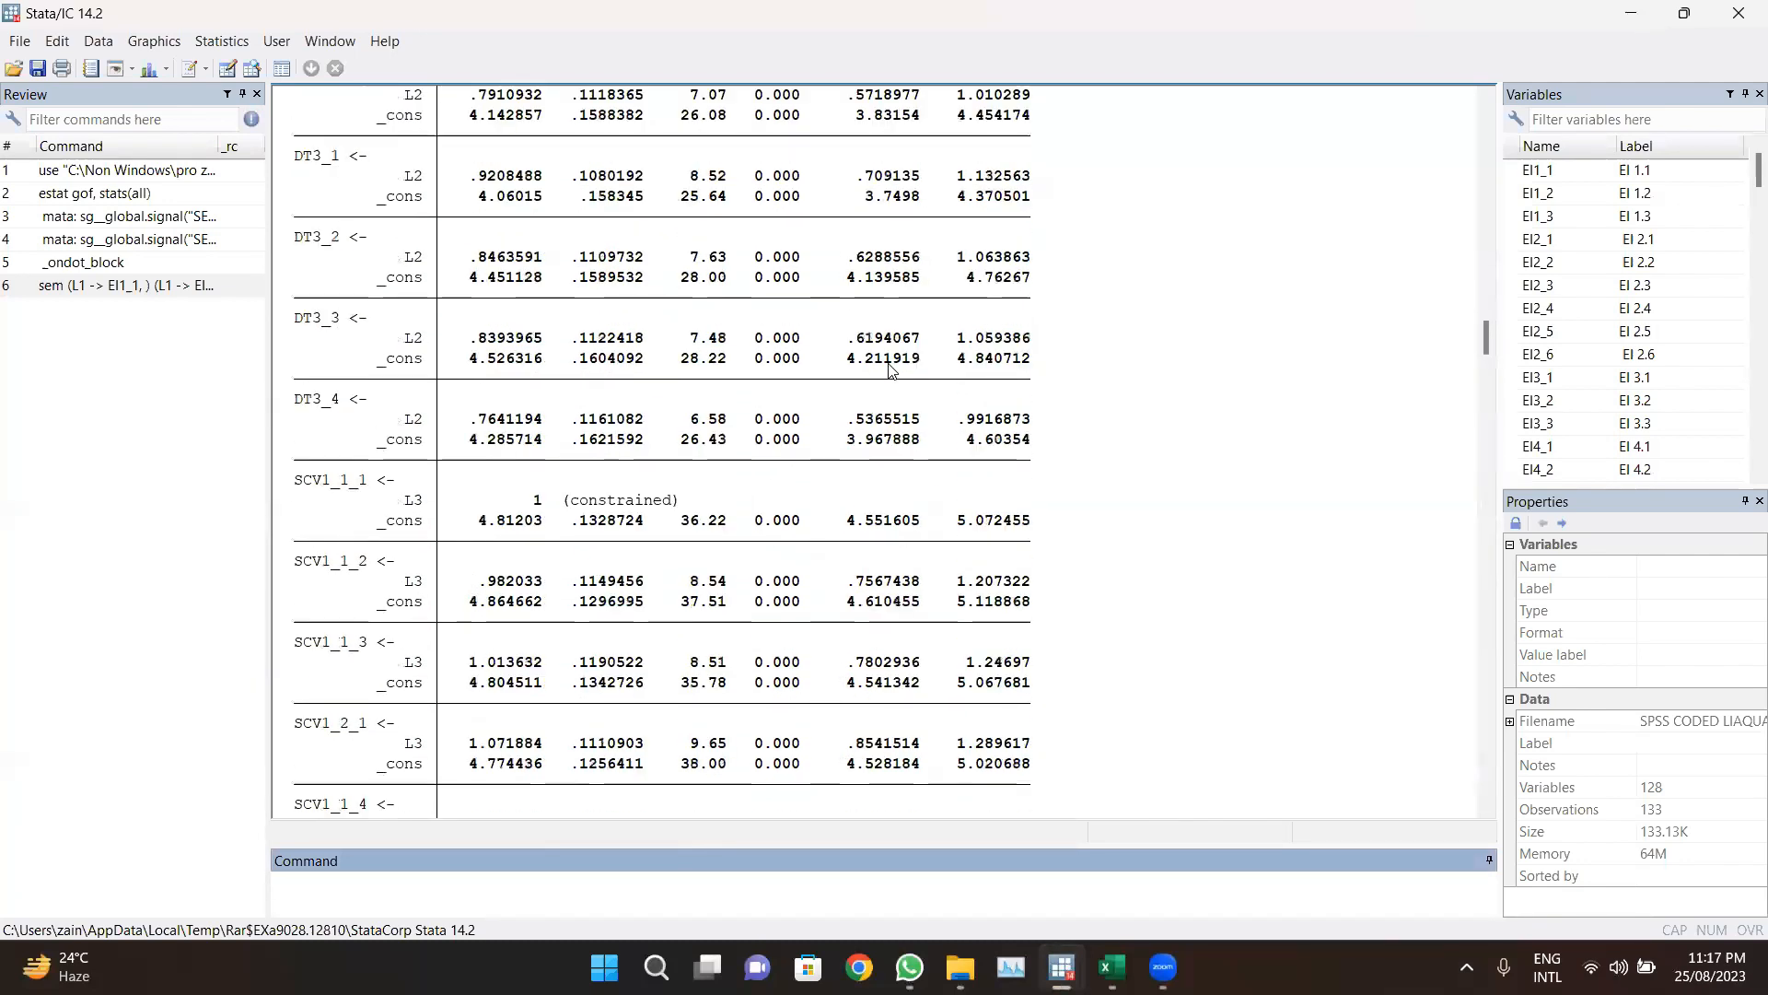
scroll(890, 368, "up", 20)
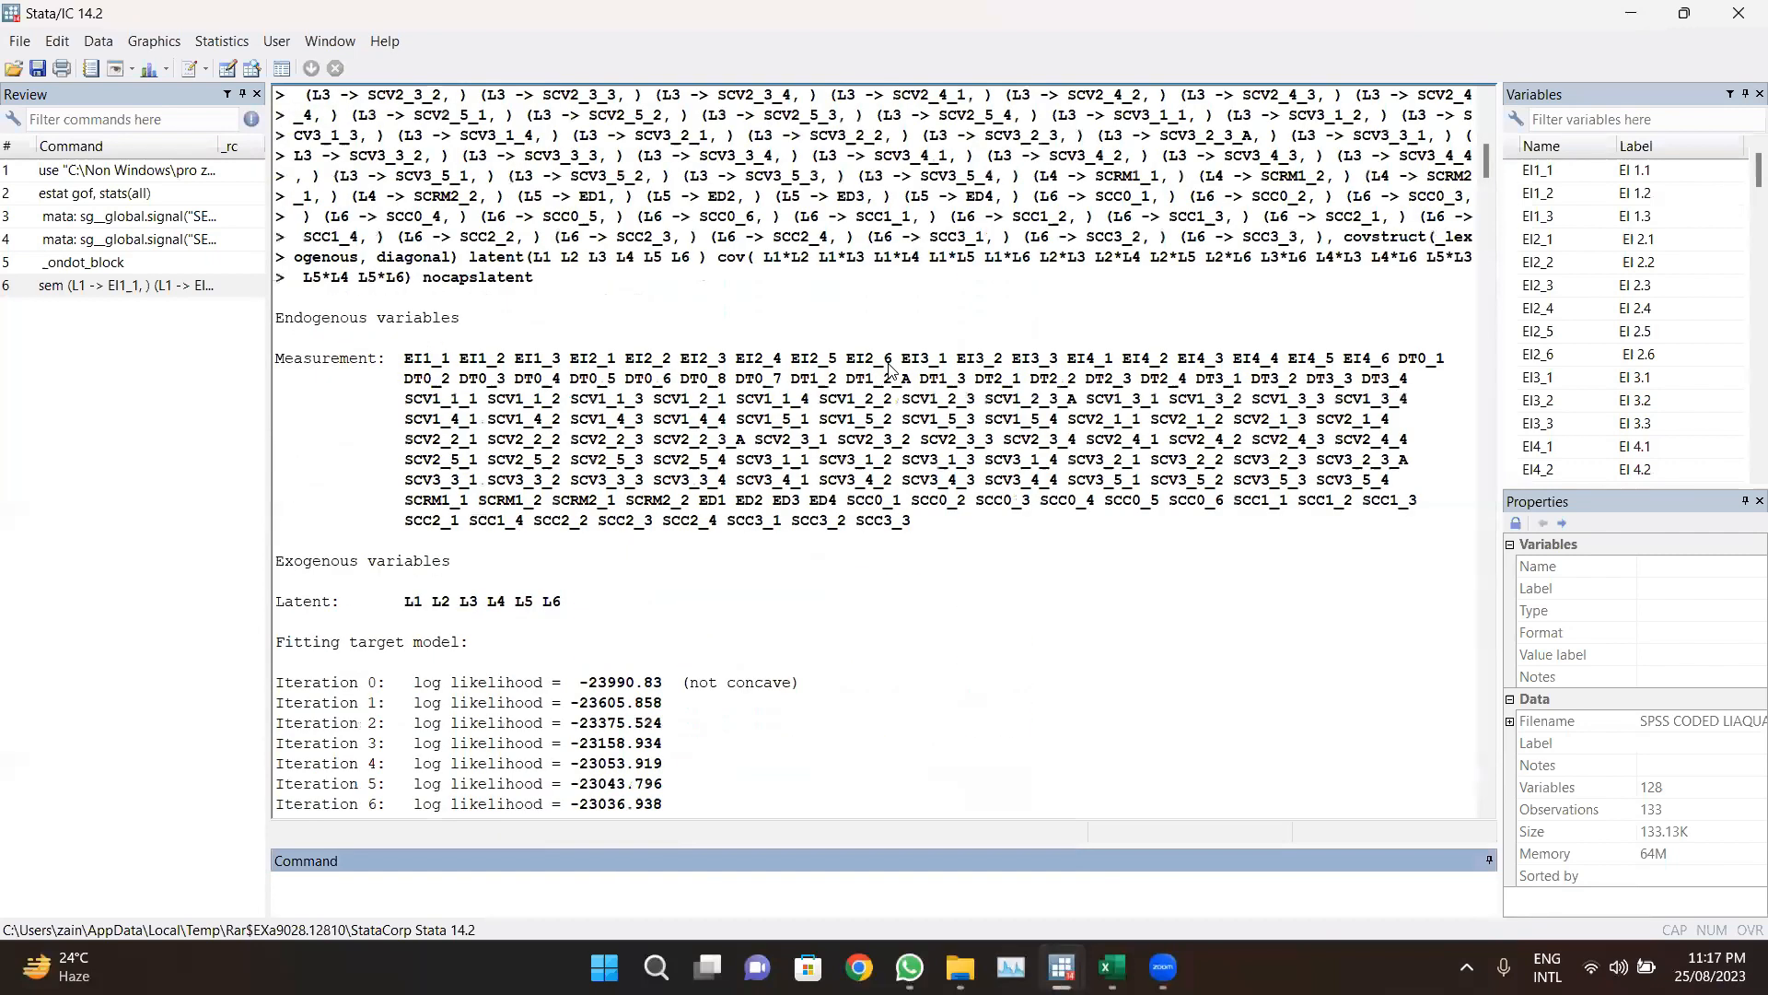
scroll(890, 369, "down", 20)
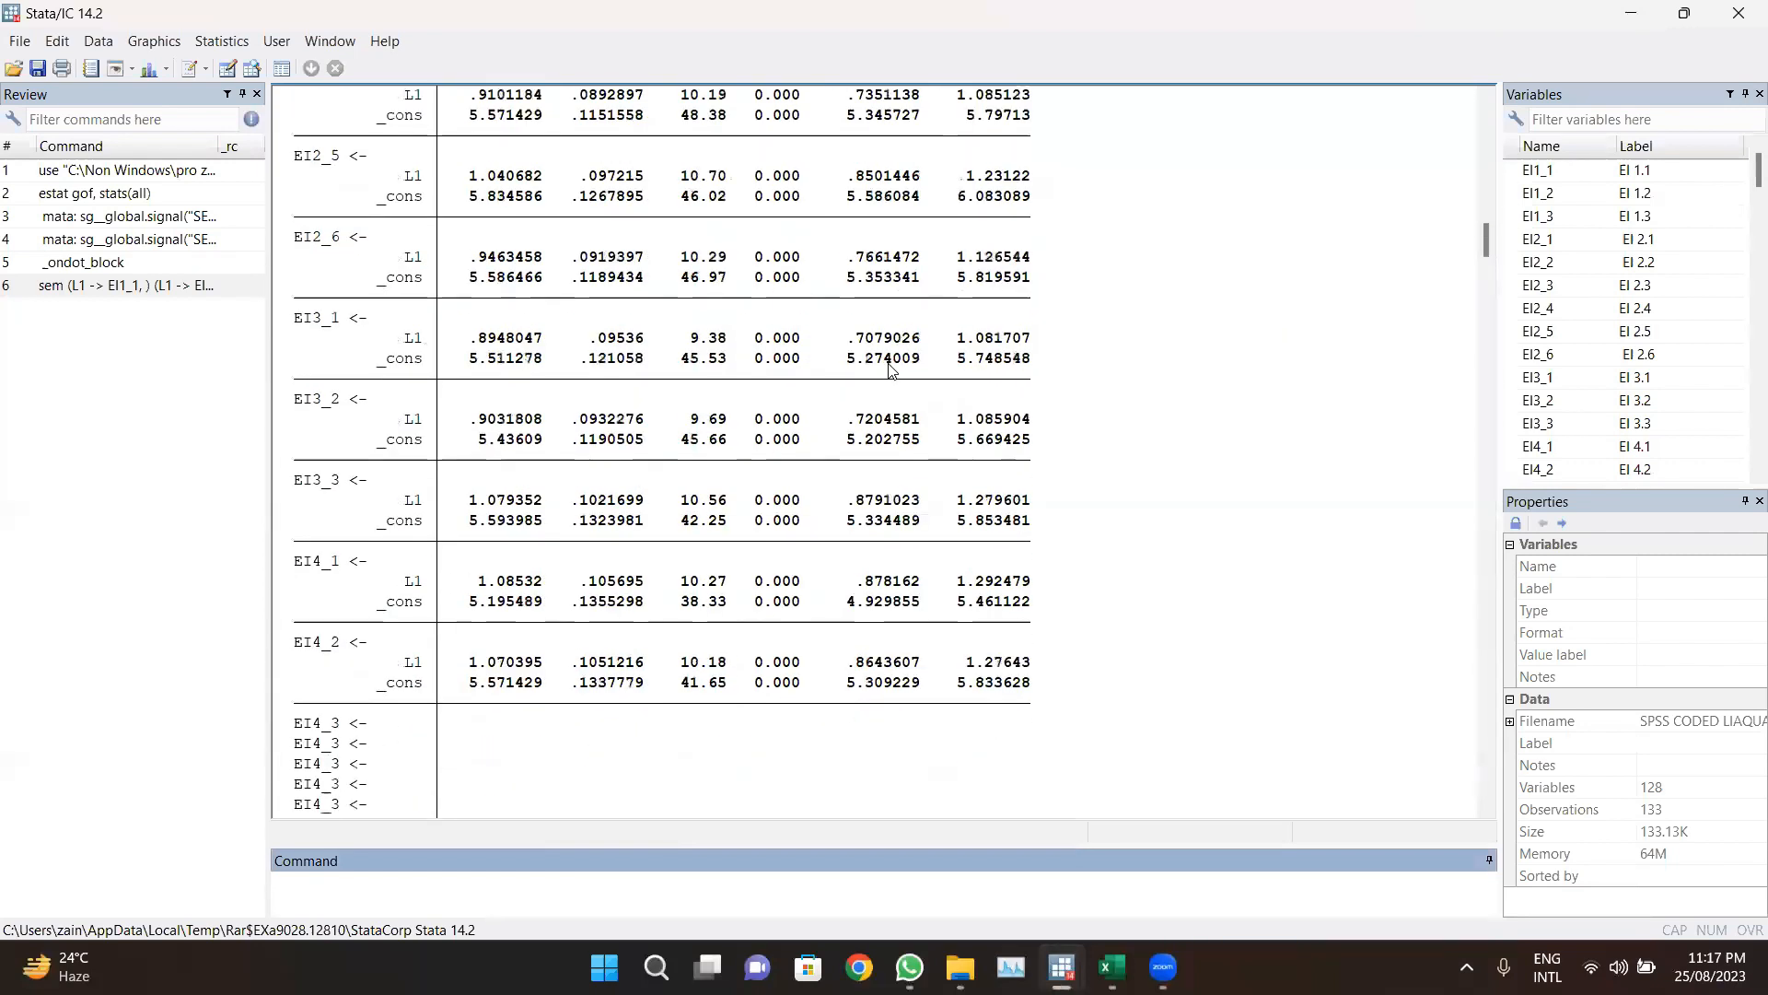
scroll(890, 369, "down", 20)
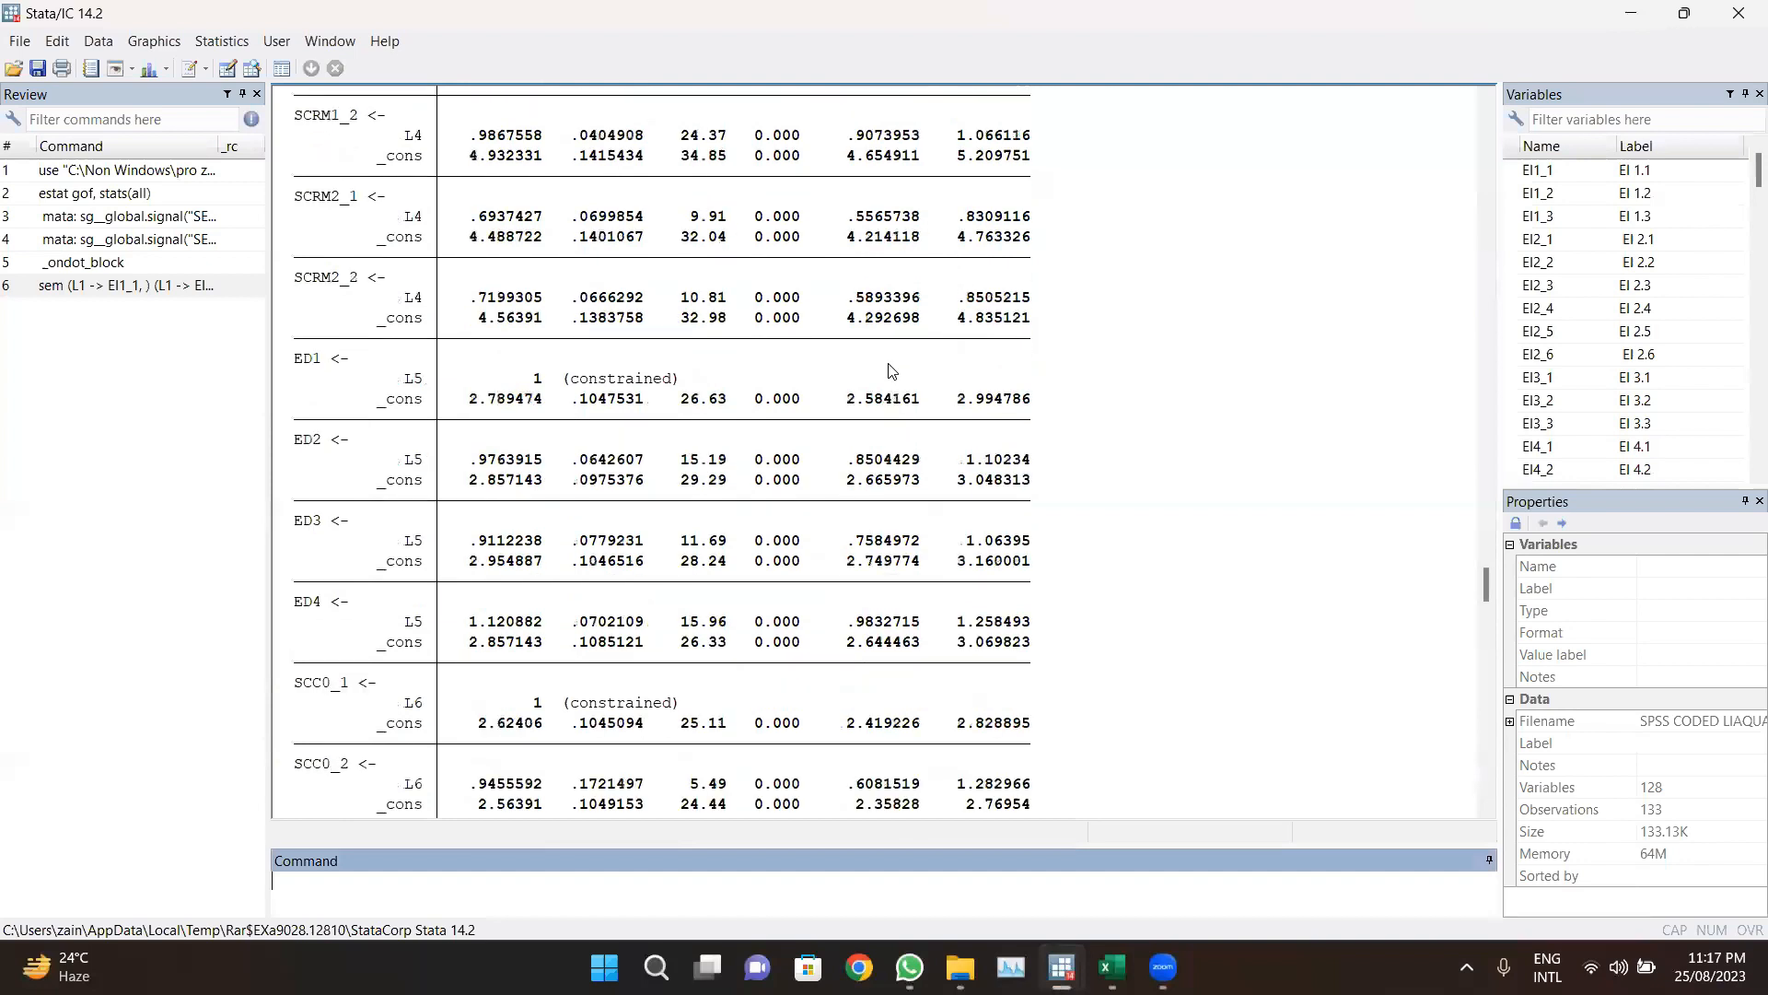
scroll(890, 369, "down", 15)
scroll(890, 369, "down", 20)
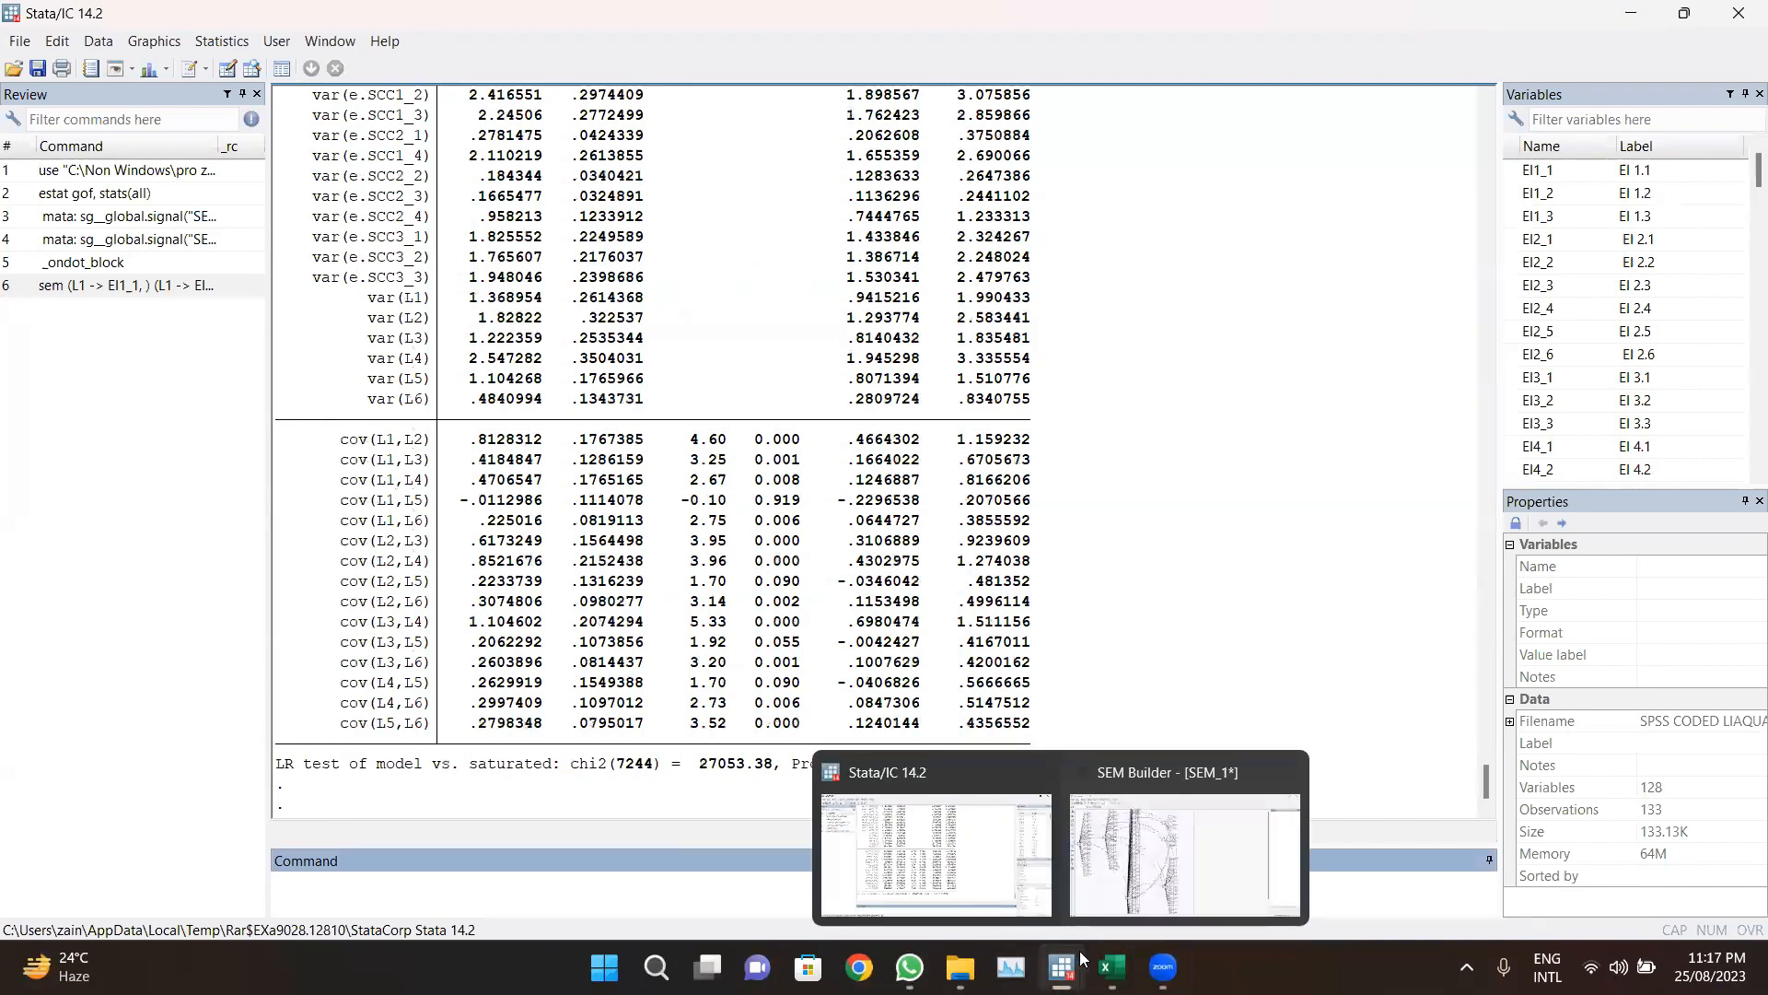
Step: Run overall goodness-of-fit statistics with all statistics displayed and view them in the Stata results window
left_click(1133, 882)
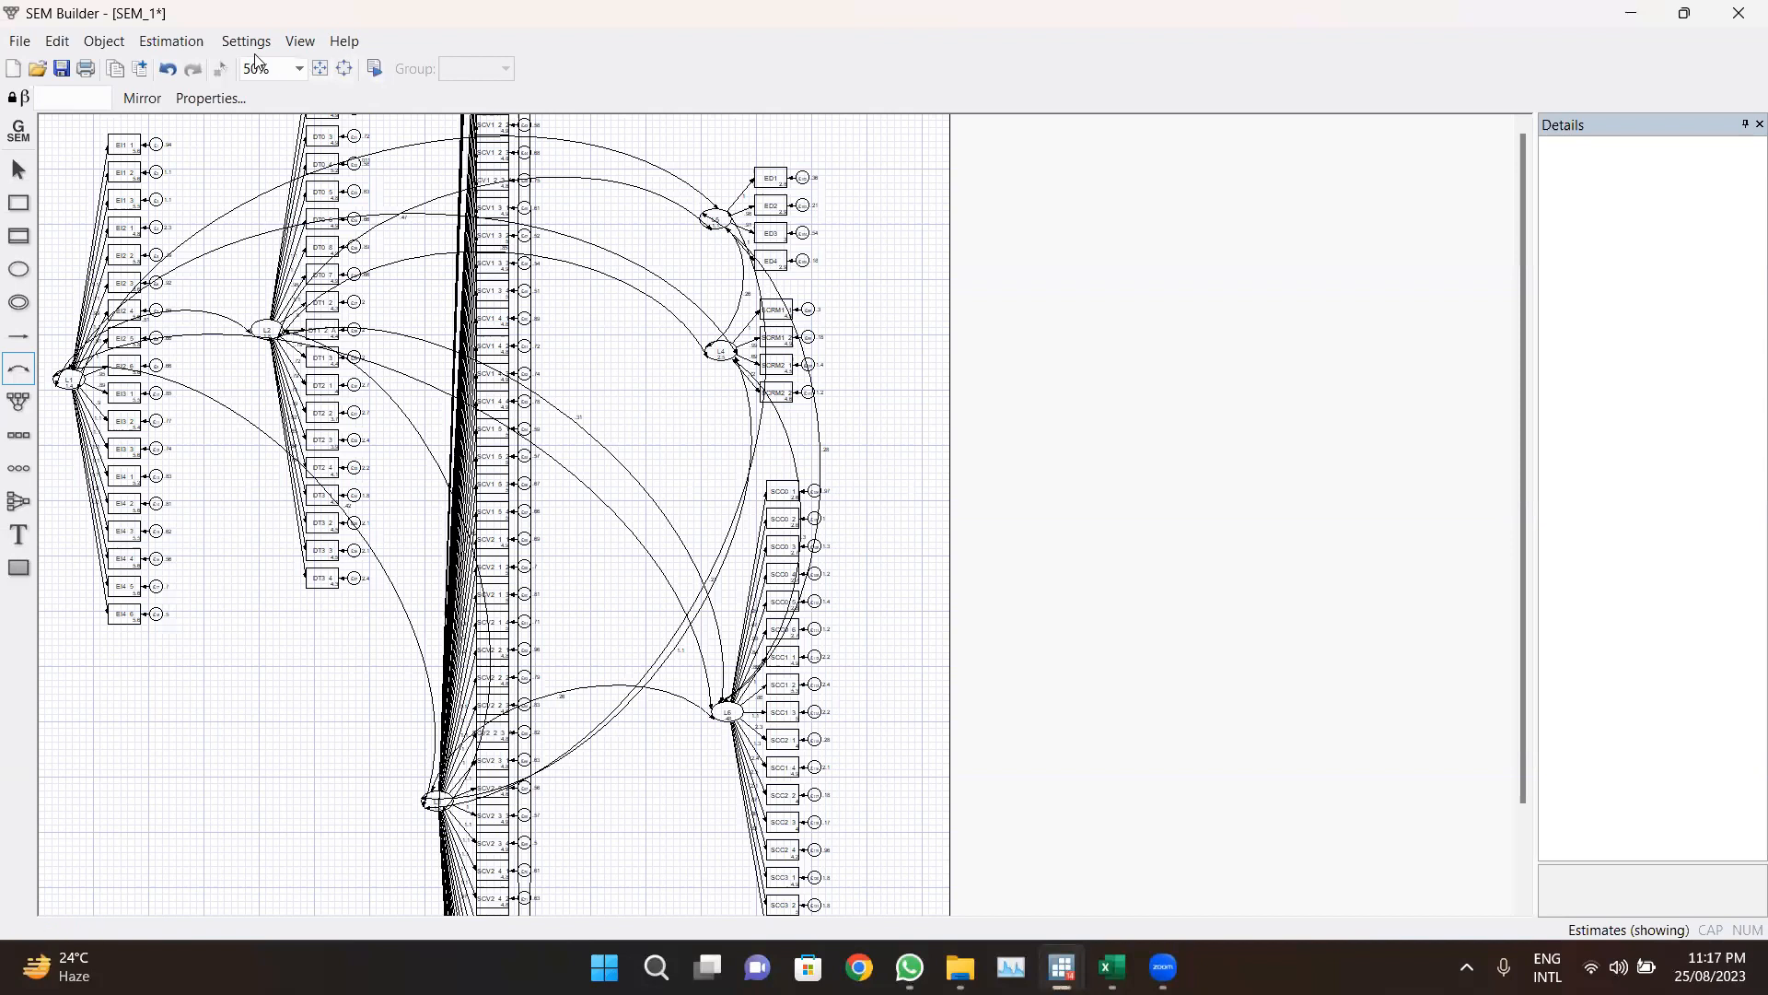
left_click(196, 46)
mouse_move(227, 118)
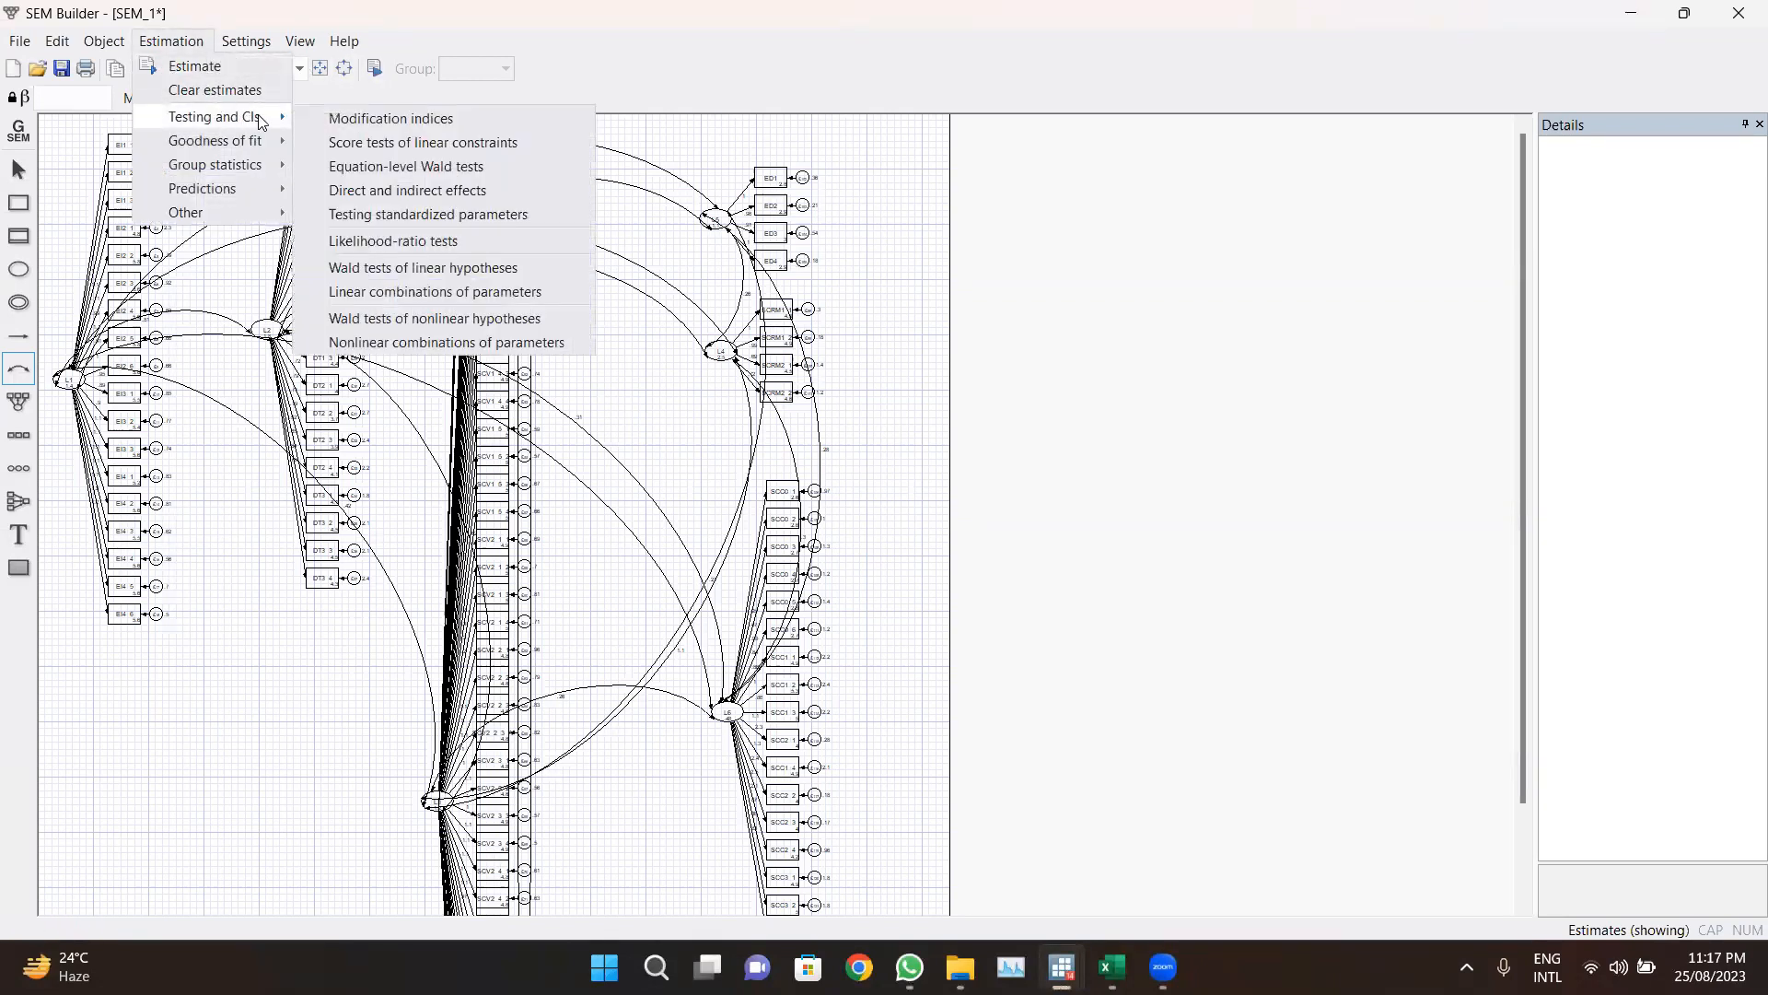
mouse_move(262, 149)
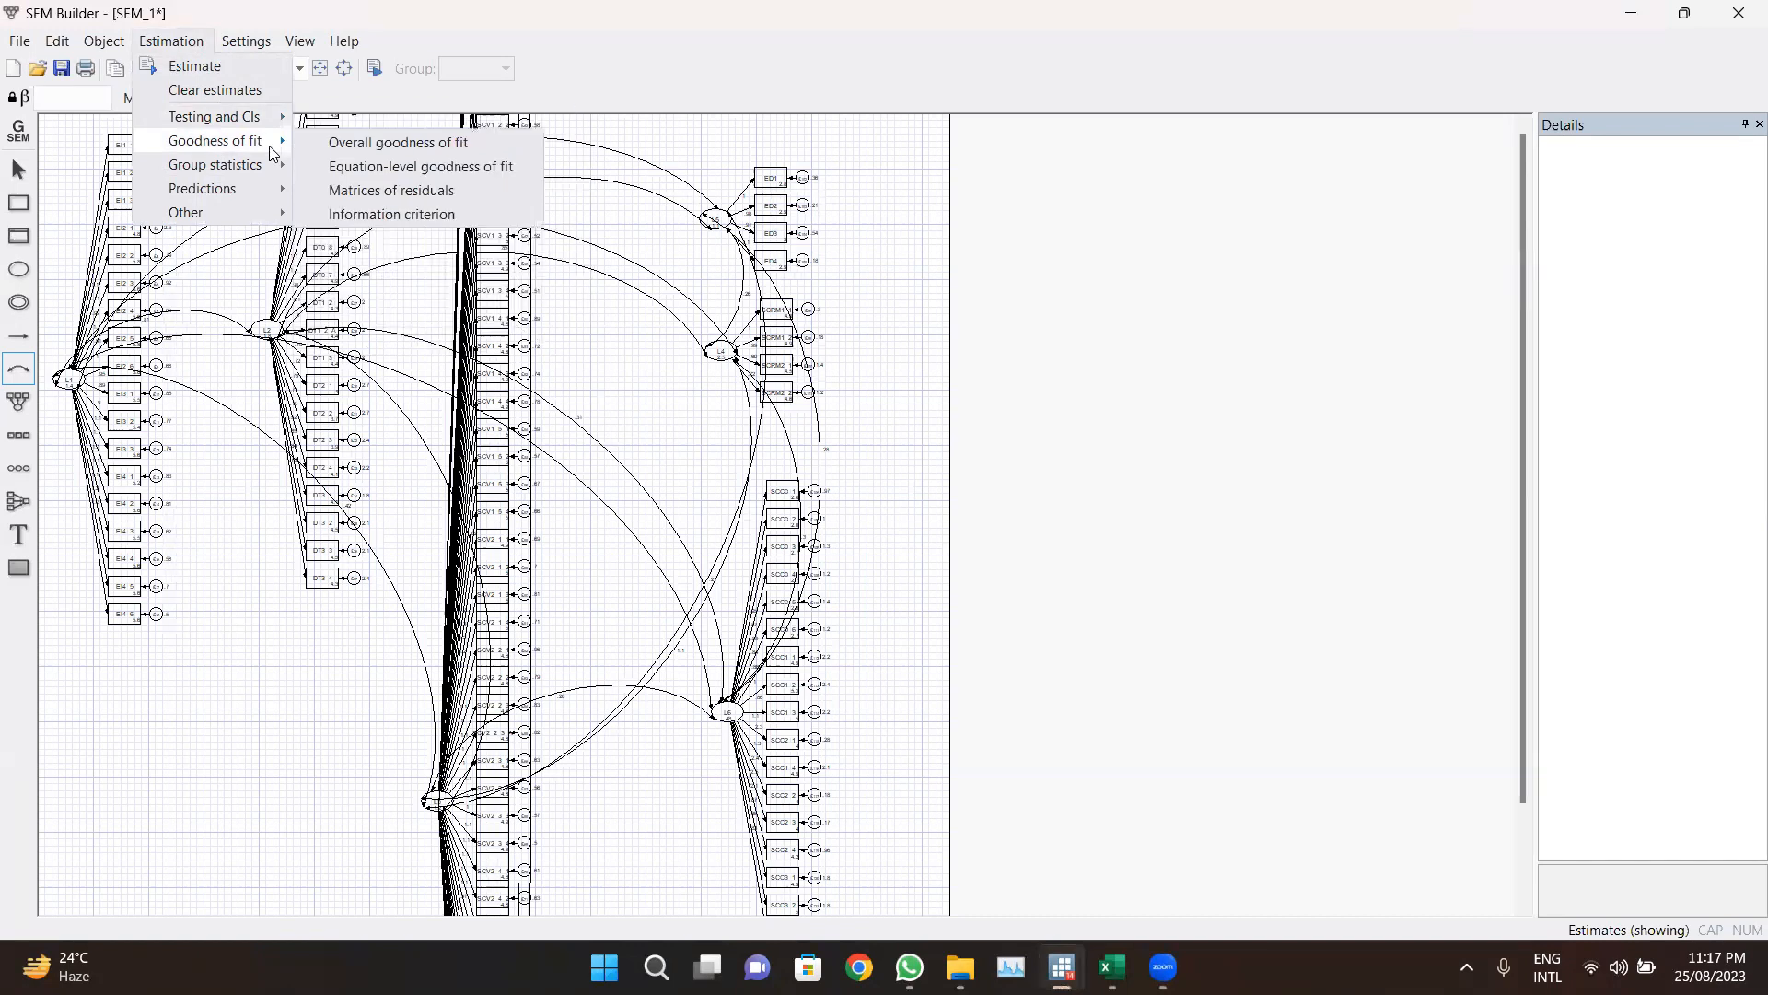
left_click(318, 145)
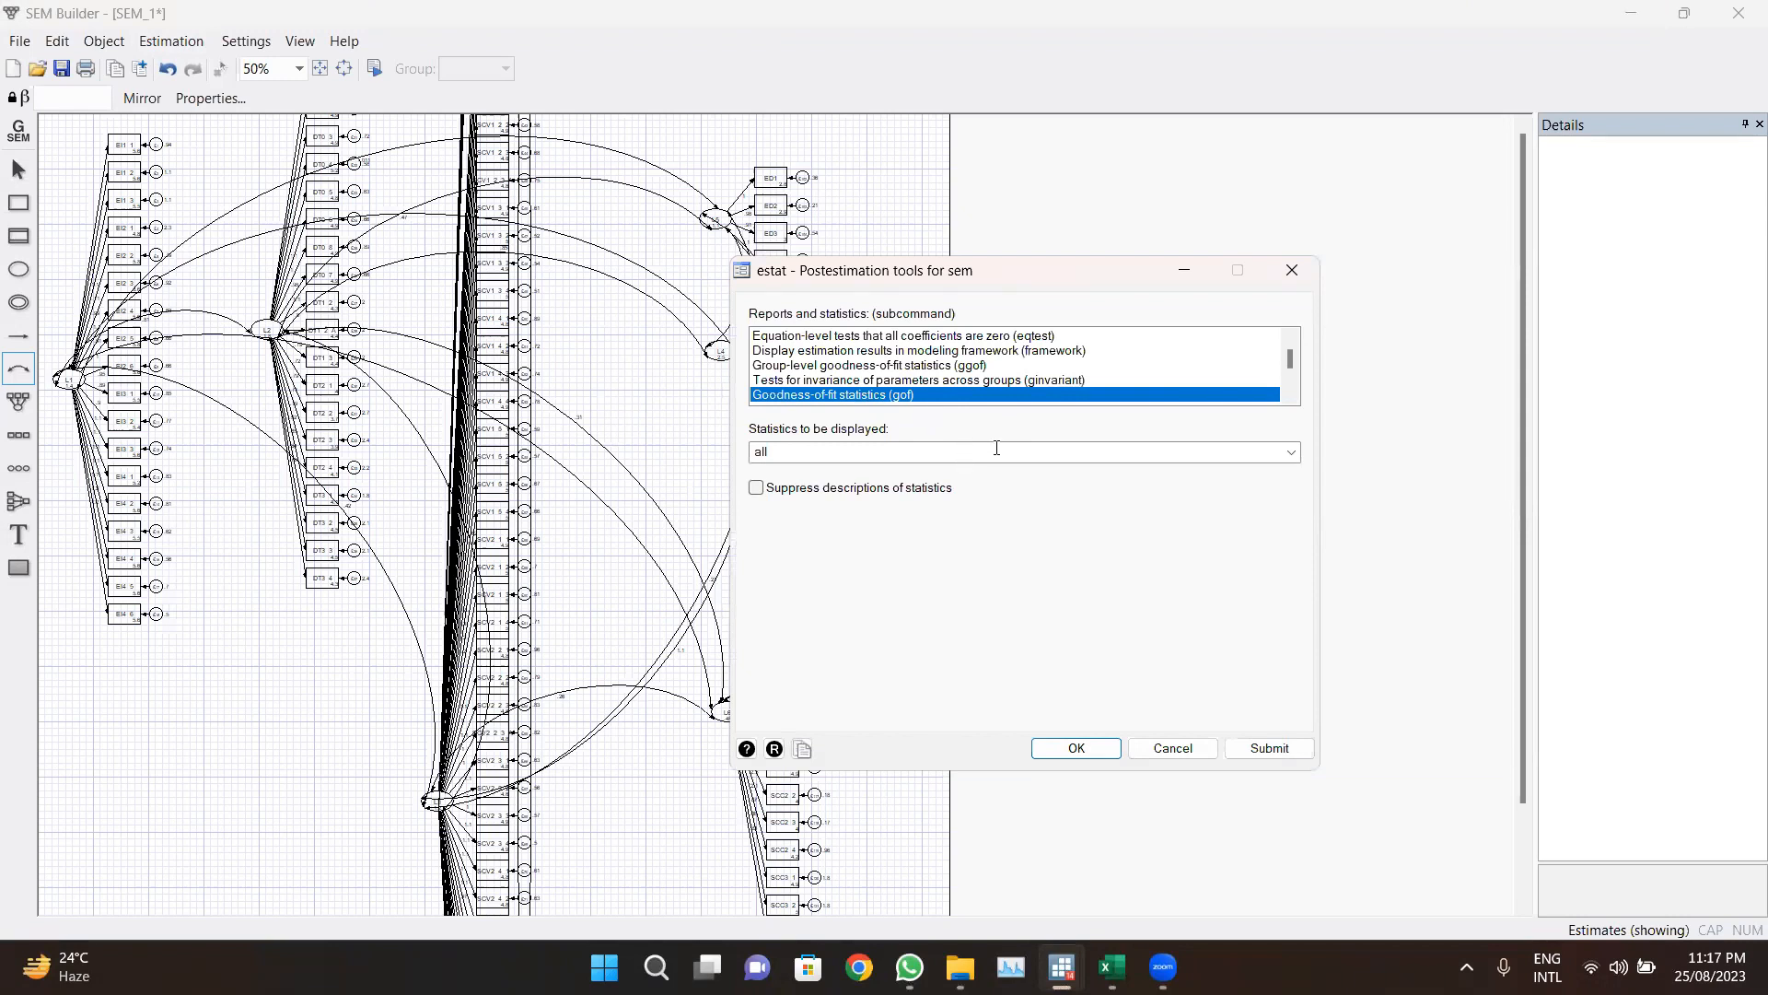
left_click(1287, 453)
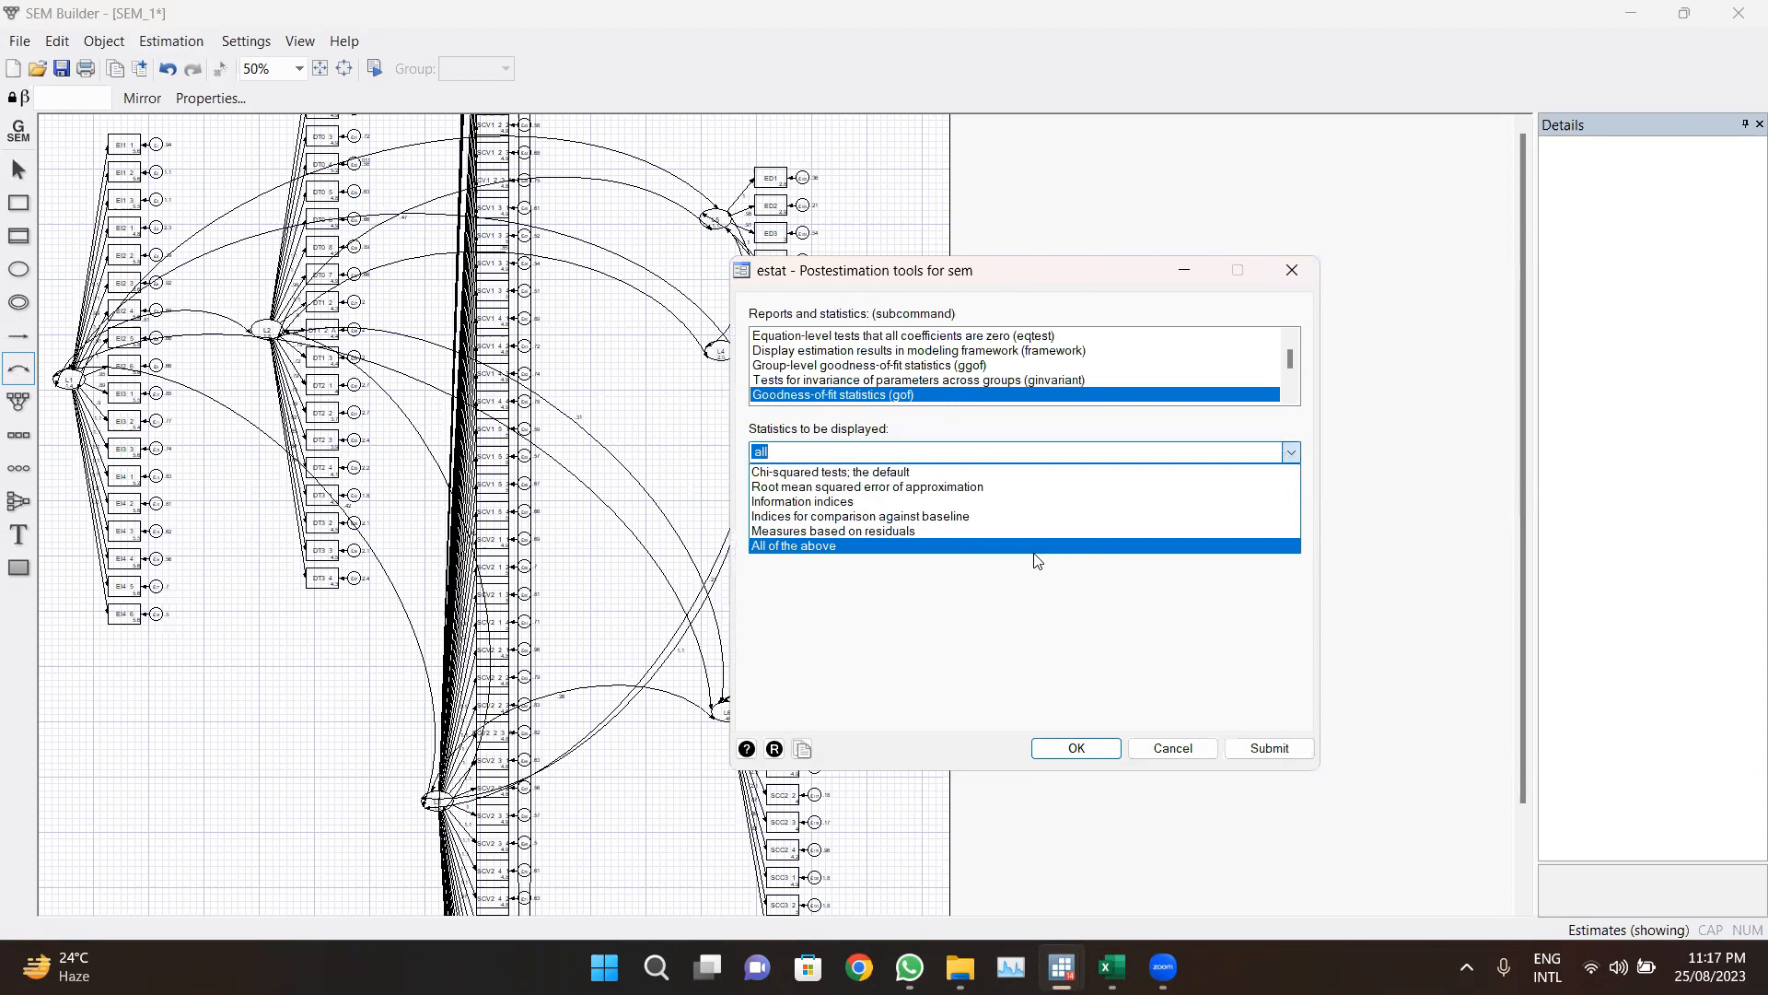
left_click(1035, 548)
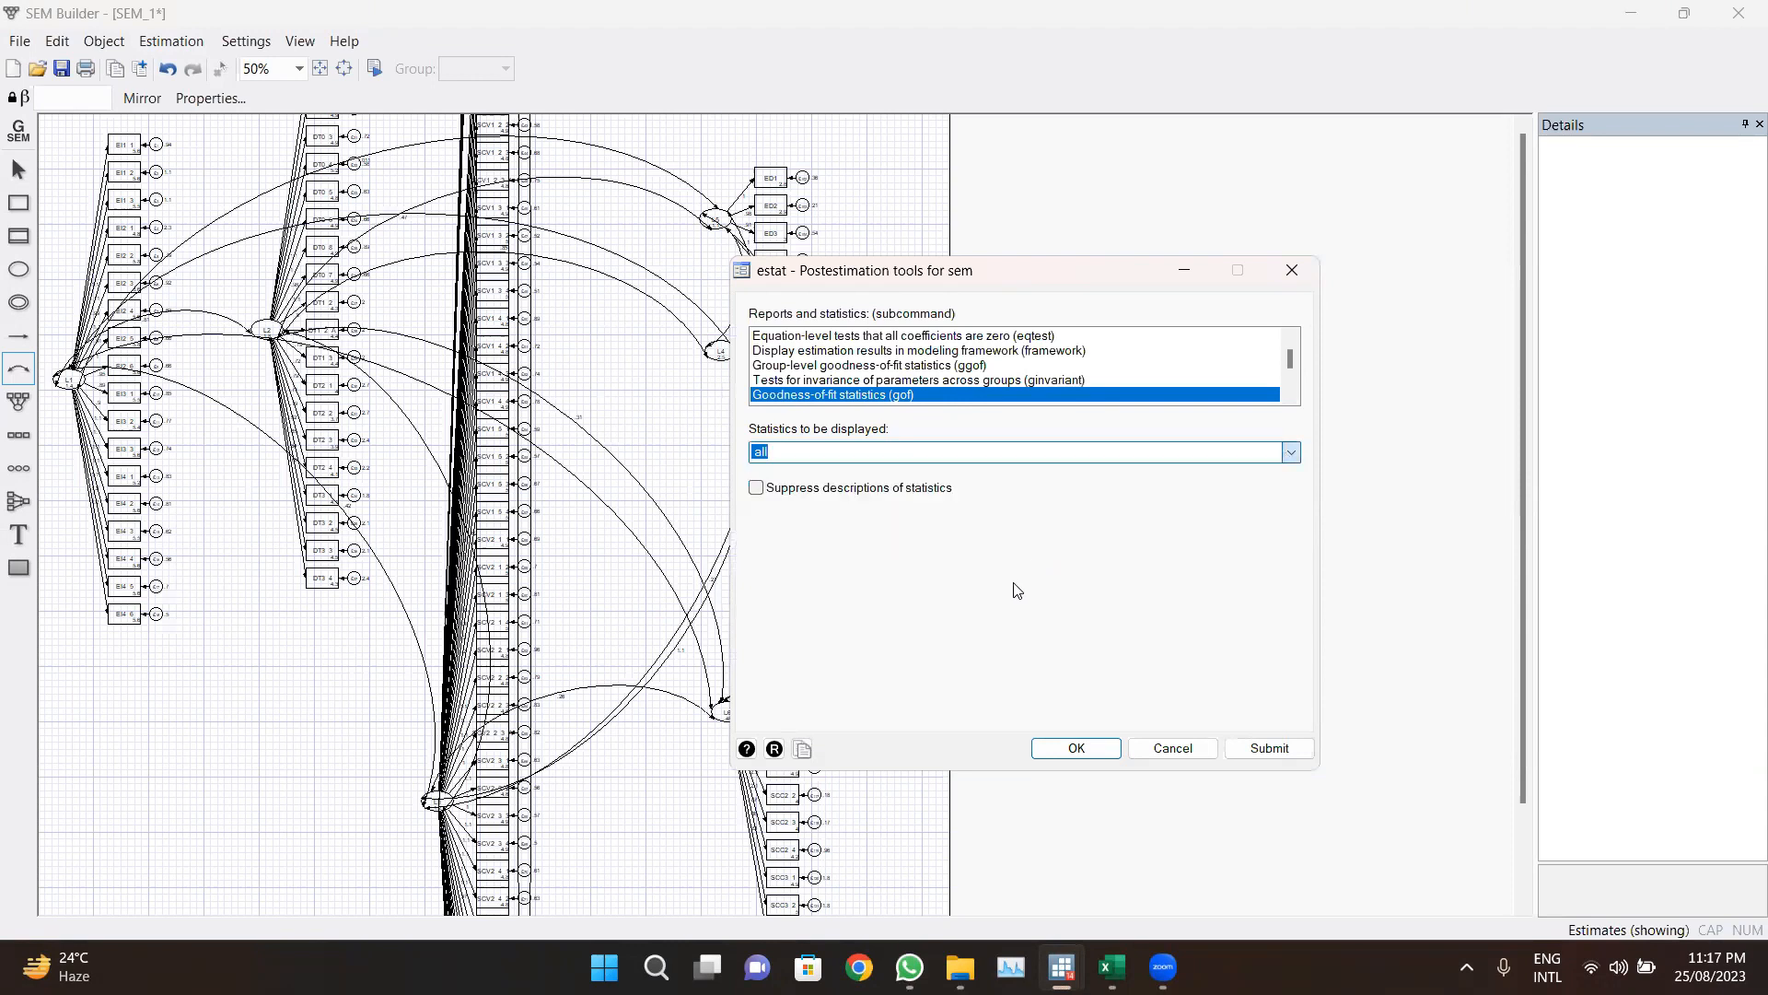
left_click(1085, 748)
mouse_move(1061, 962)
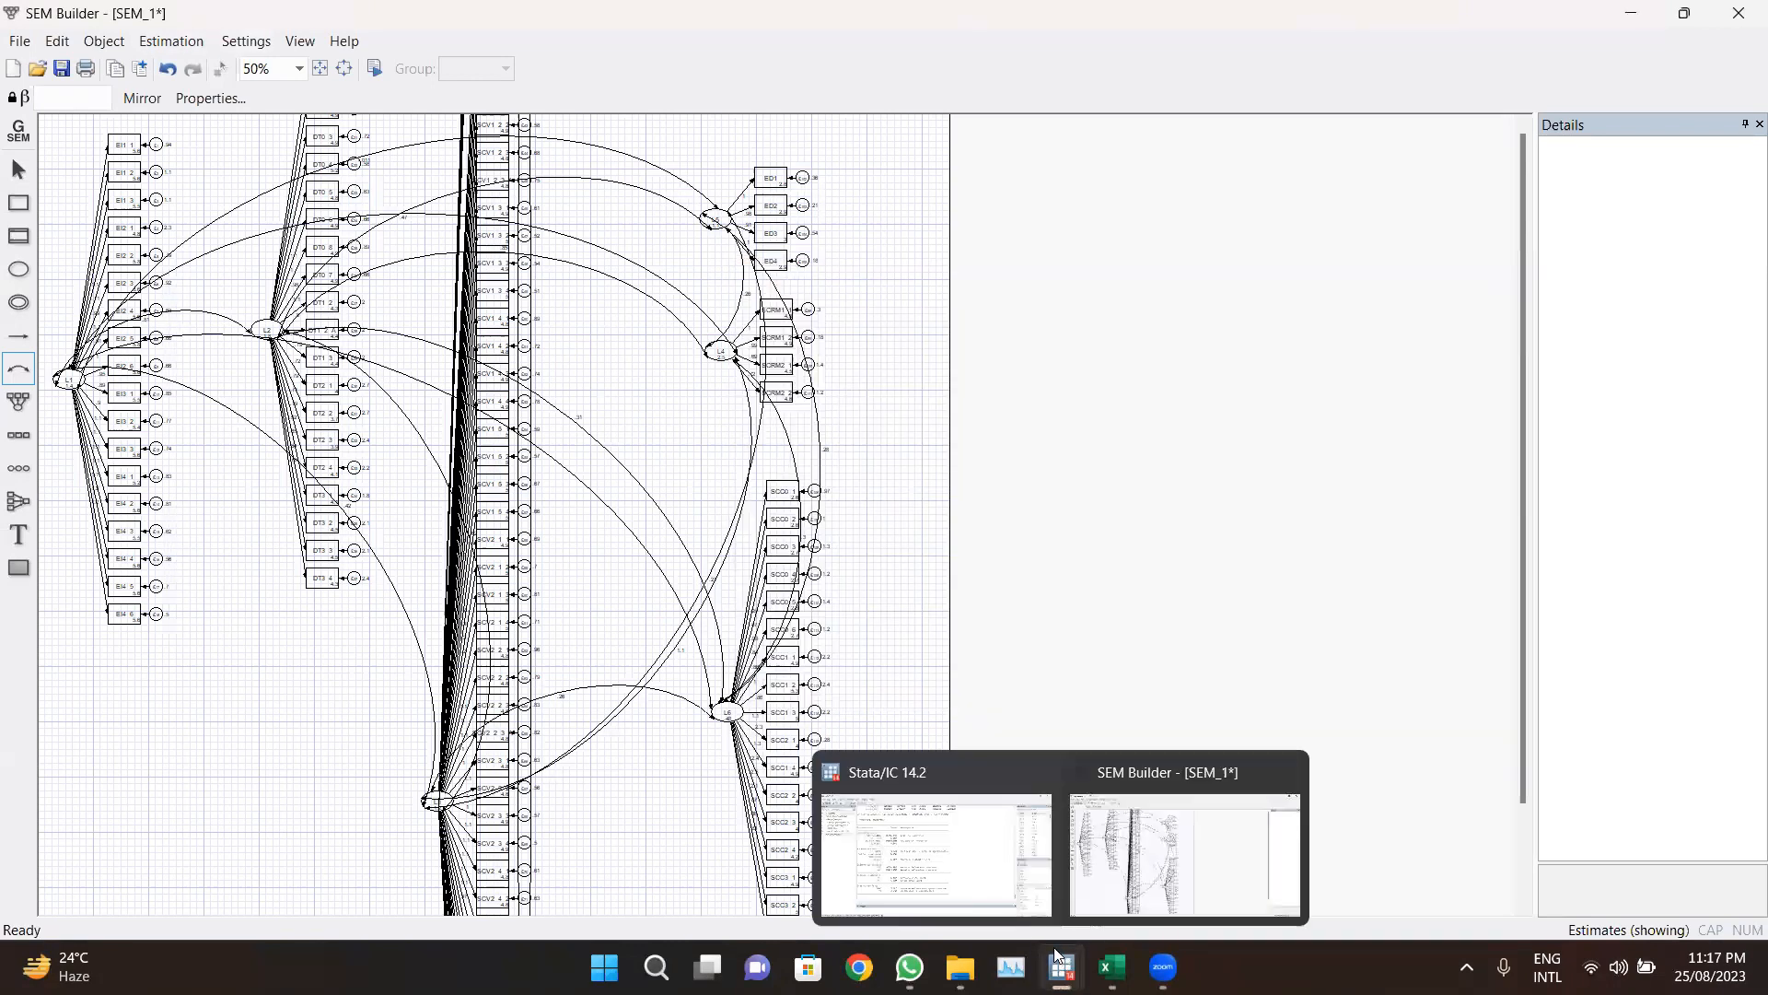
left_click(987, 890)
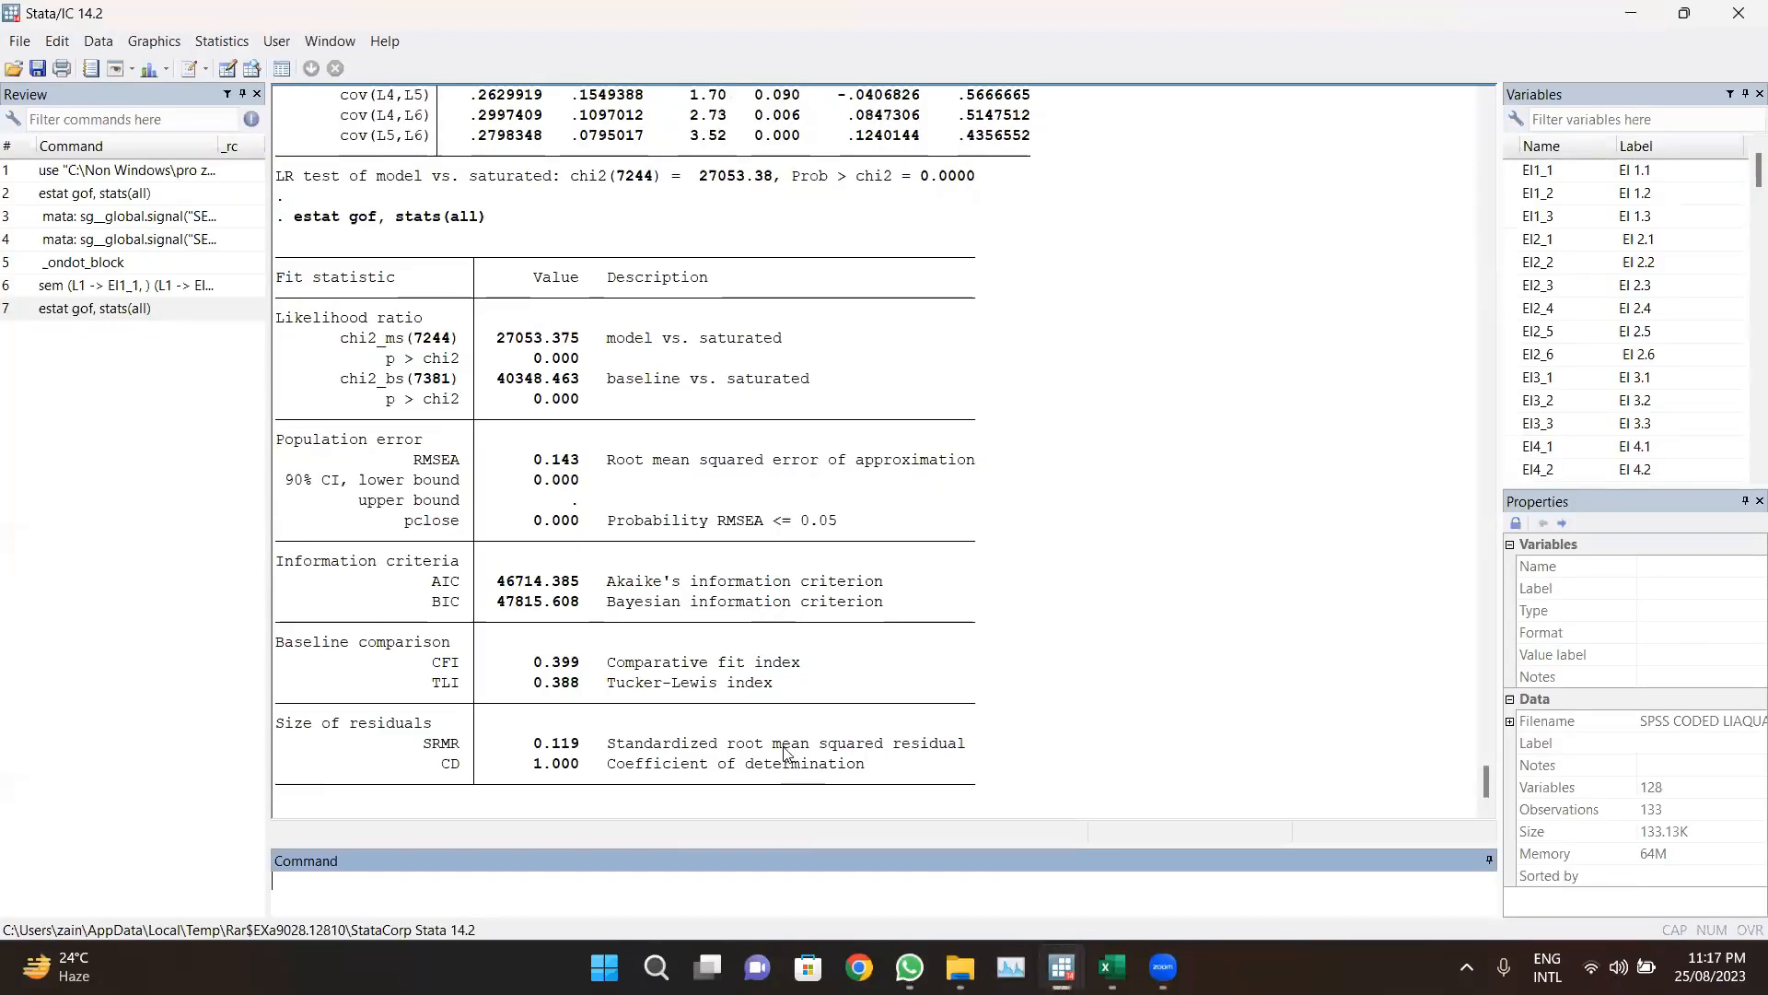
Step: Highlight the goodness-of-fit statistics table and scroll back up through the covariance estimates in the results window
left_click_drag(902, 769, 307, 213)
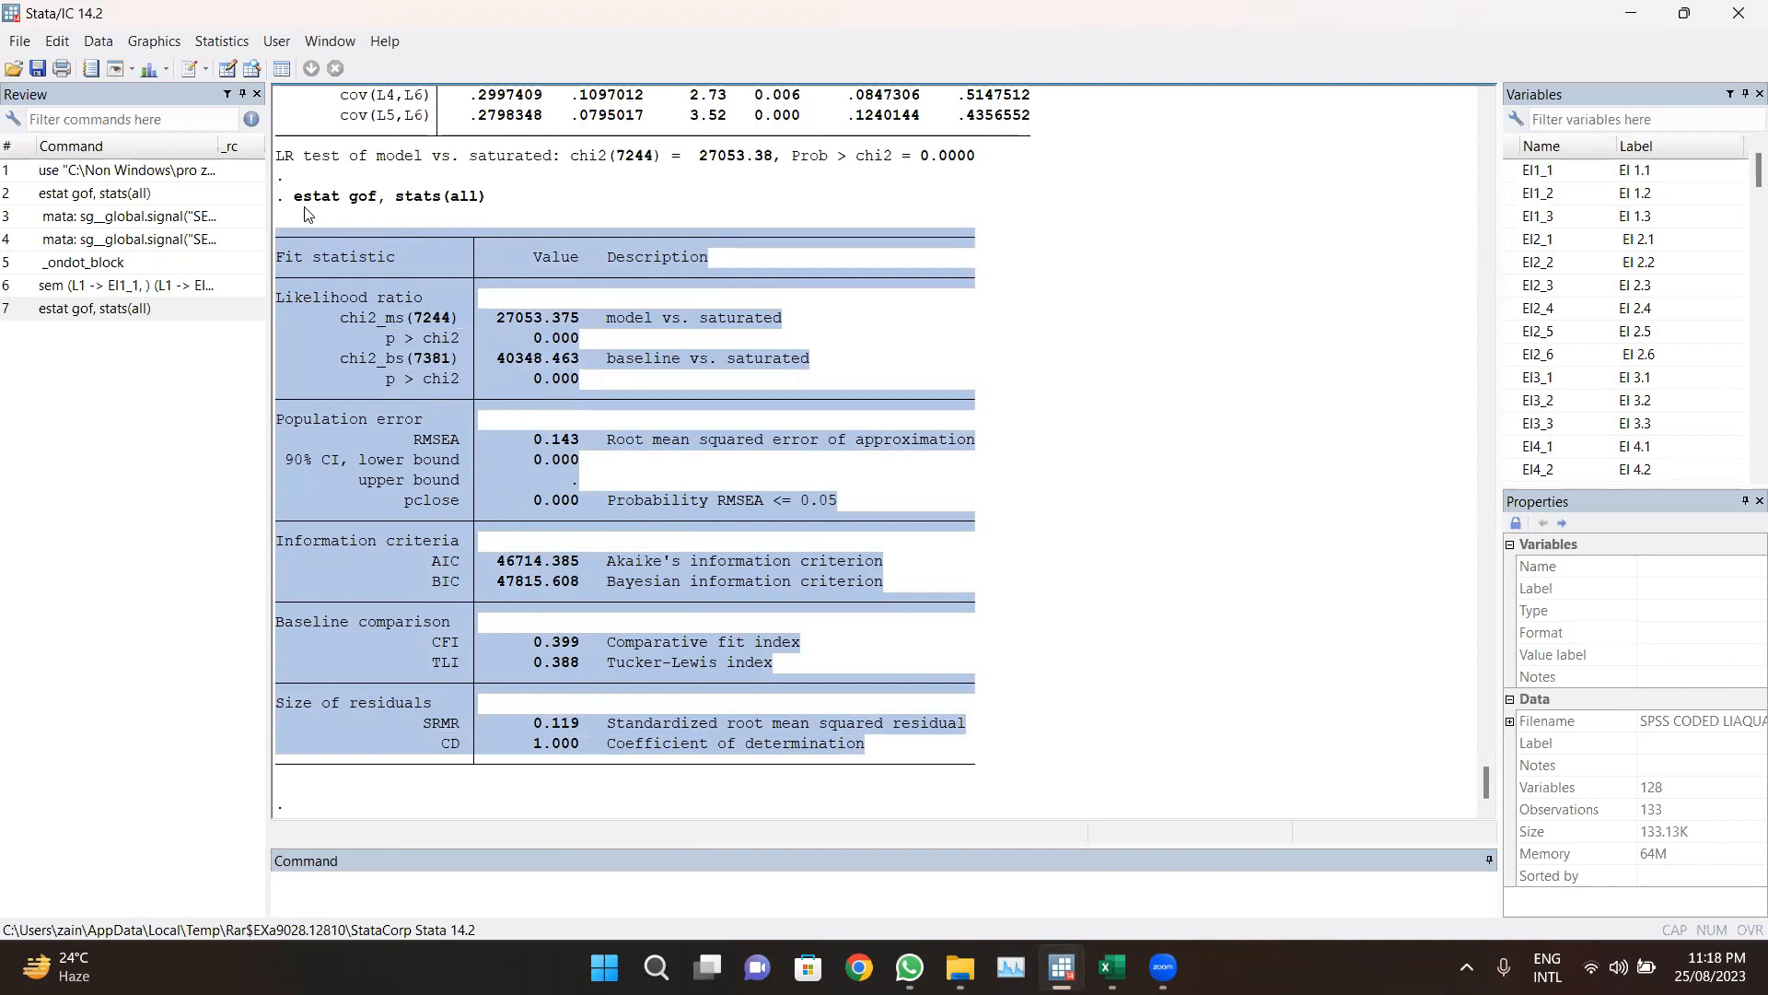
left_click(746, 447)
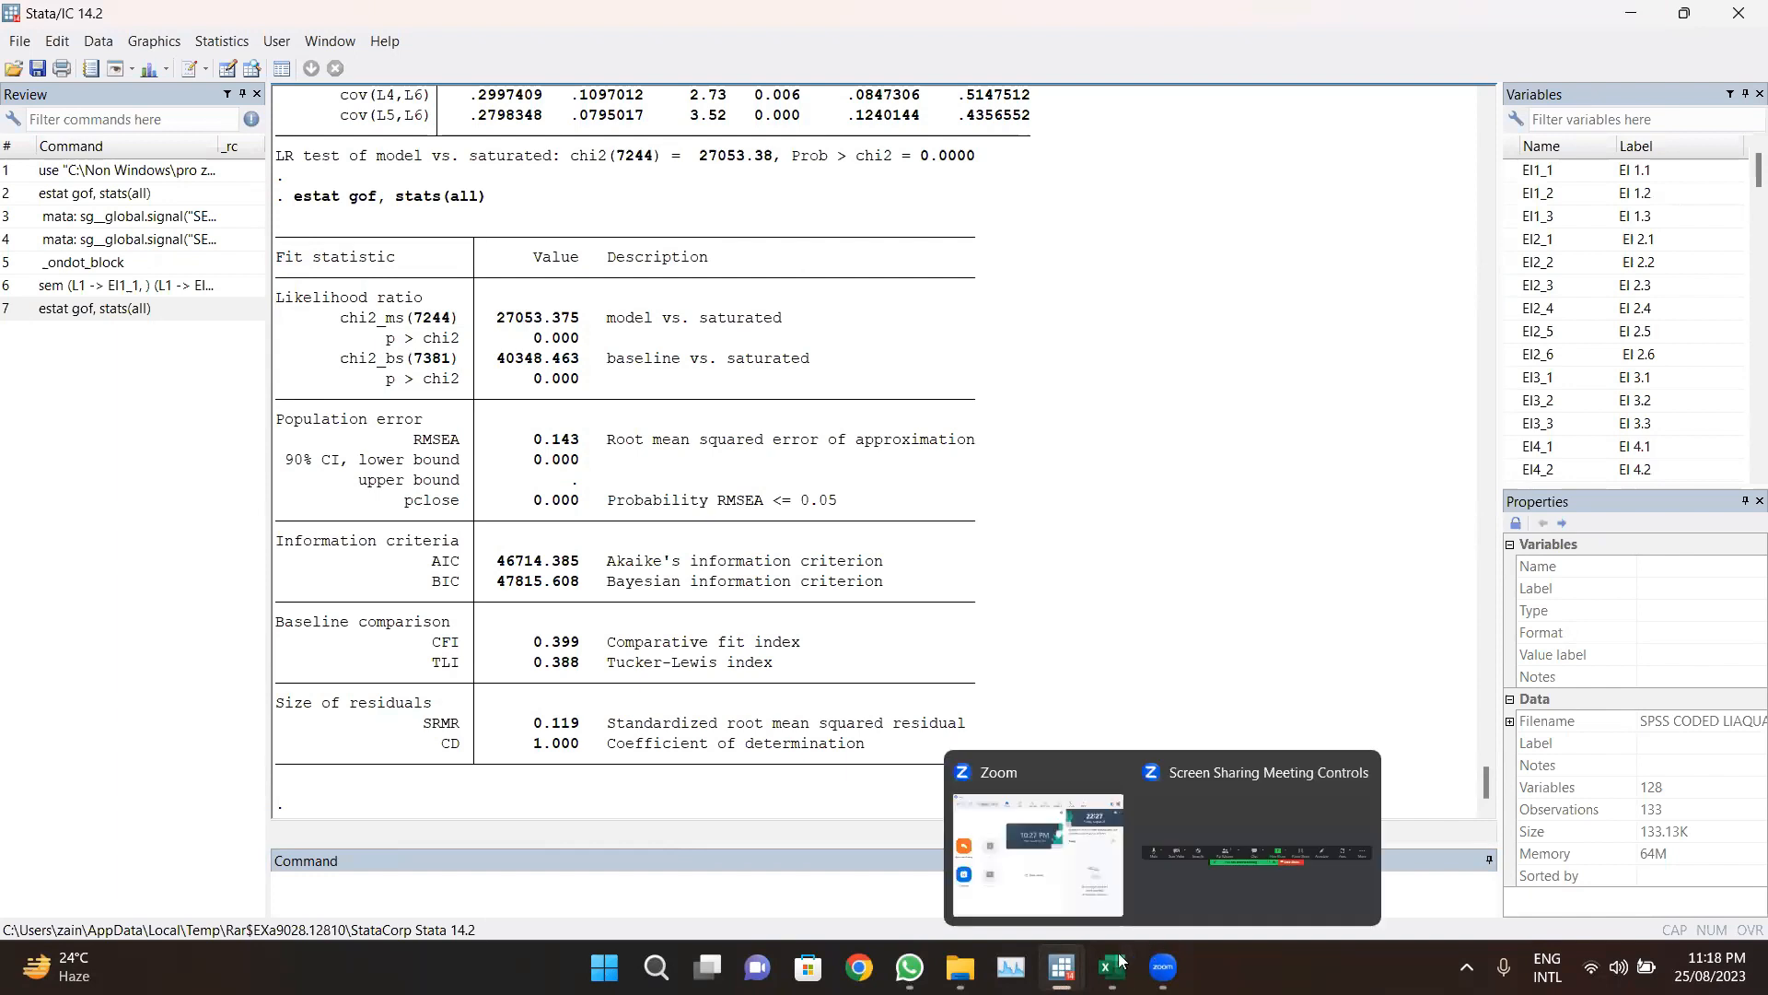
mouse_move(1062, 967)
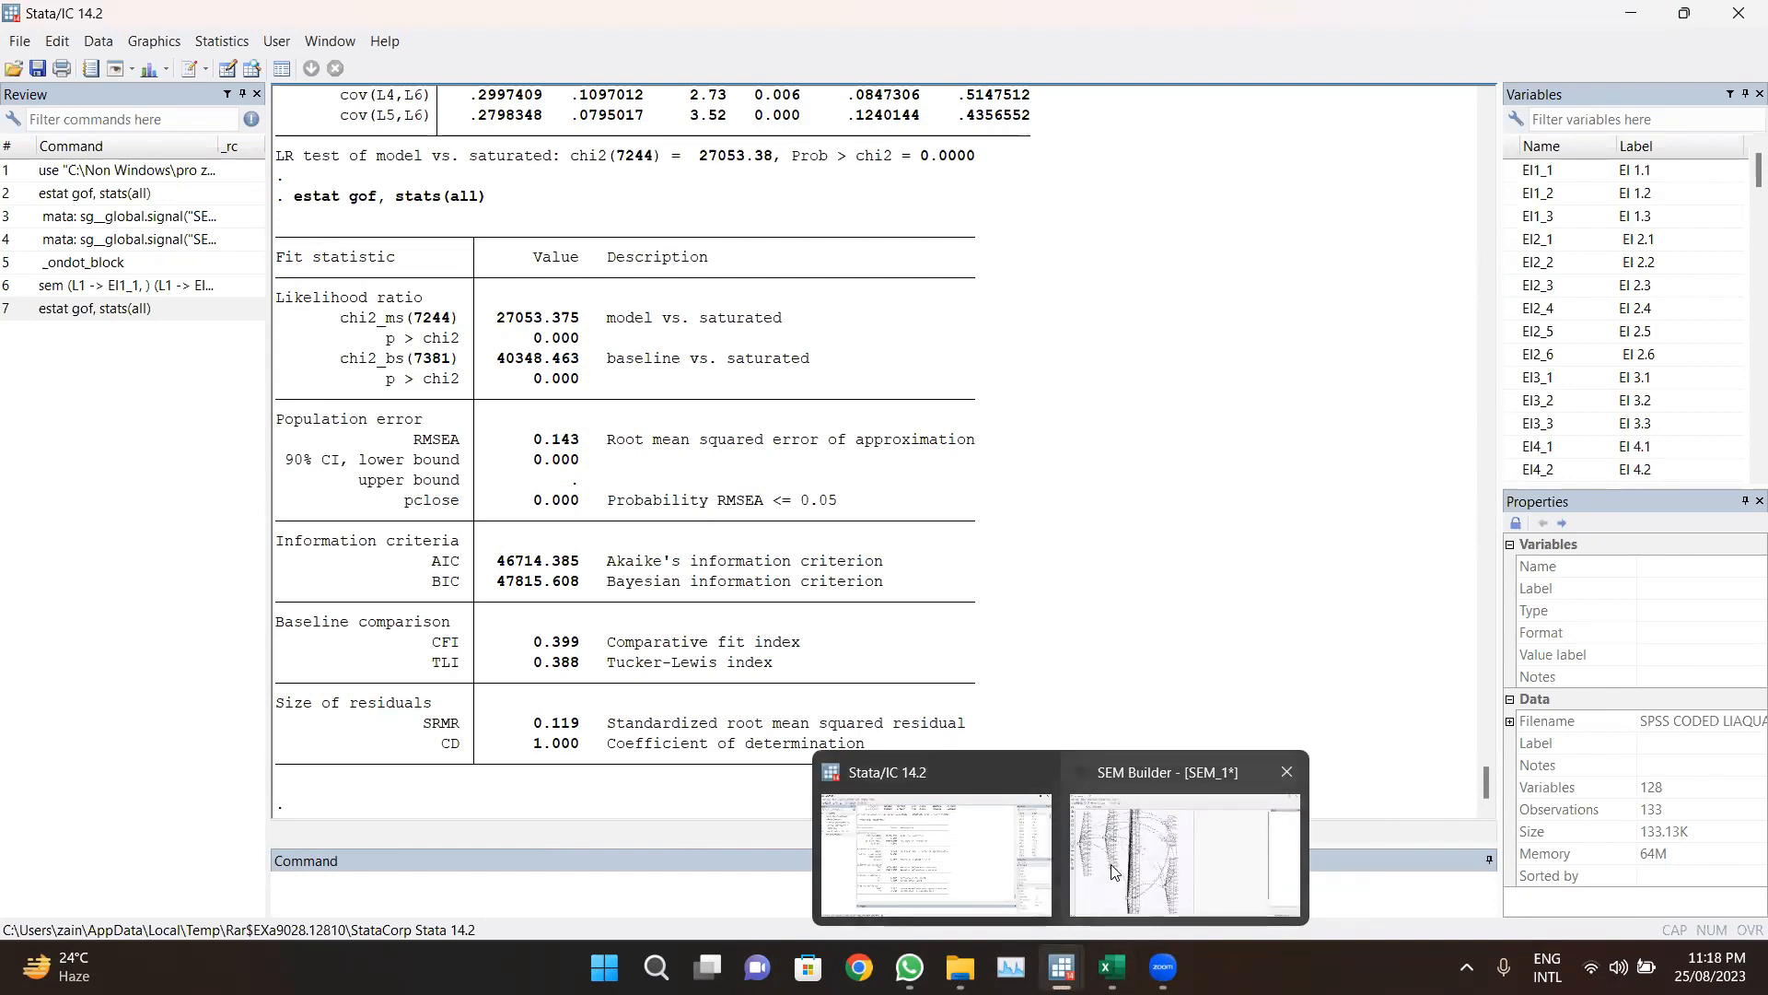
left_click_drag(863, 748, 287, 228)
left_click(309, 214)
scroll(310, 213, "up", 9)
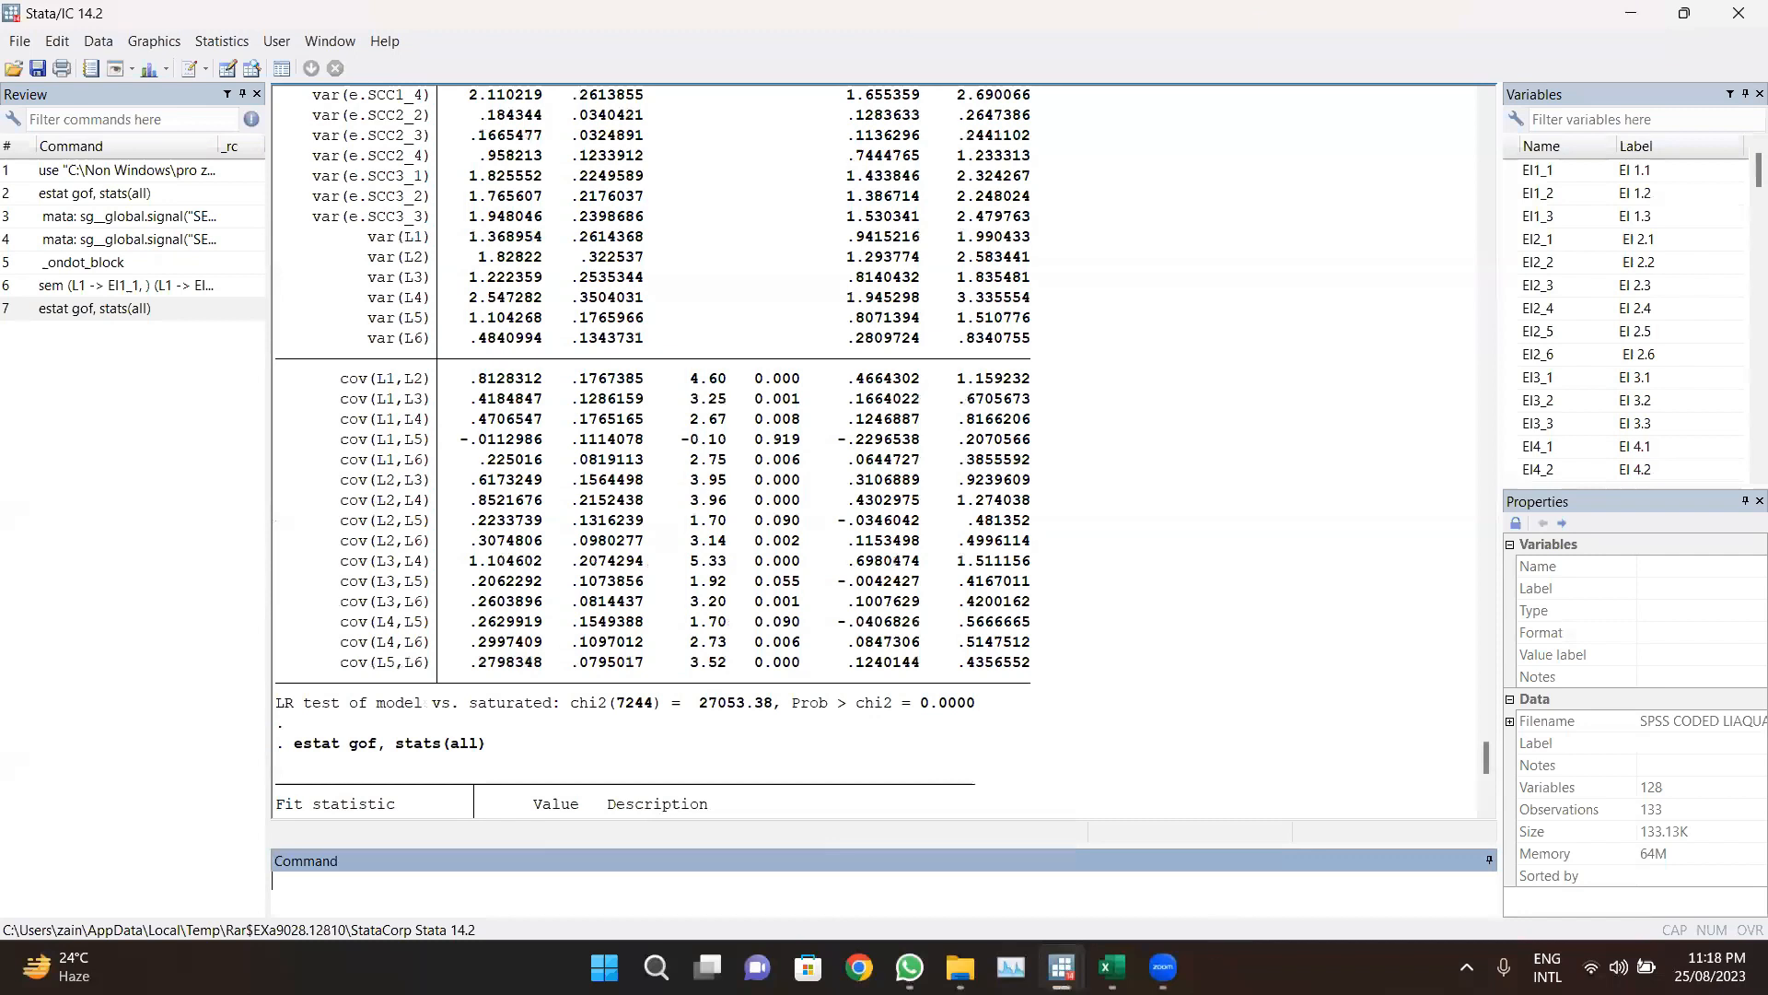
Step: Switch to the SEM Builder, open the estimation options dialog, and close it without changes
mouse_move(1062, 967)
left_click(1203, 842)
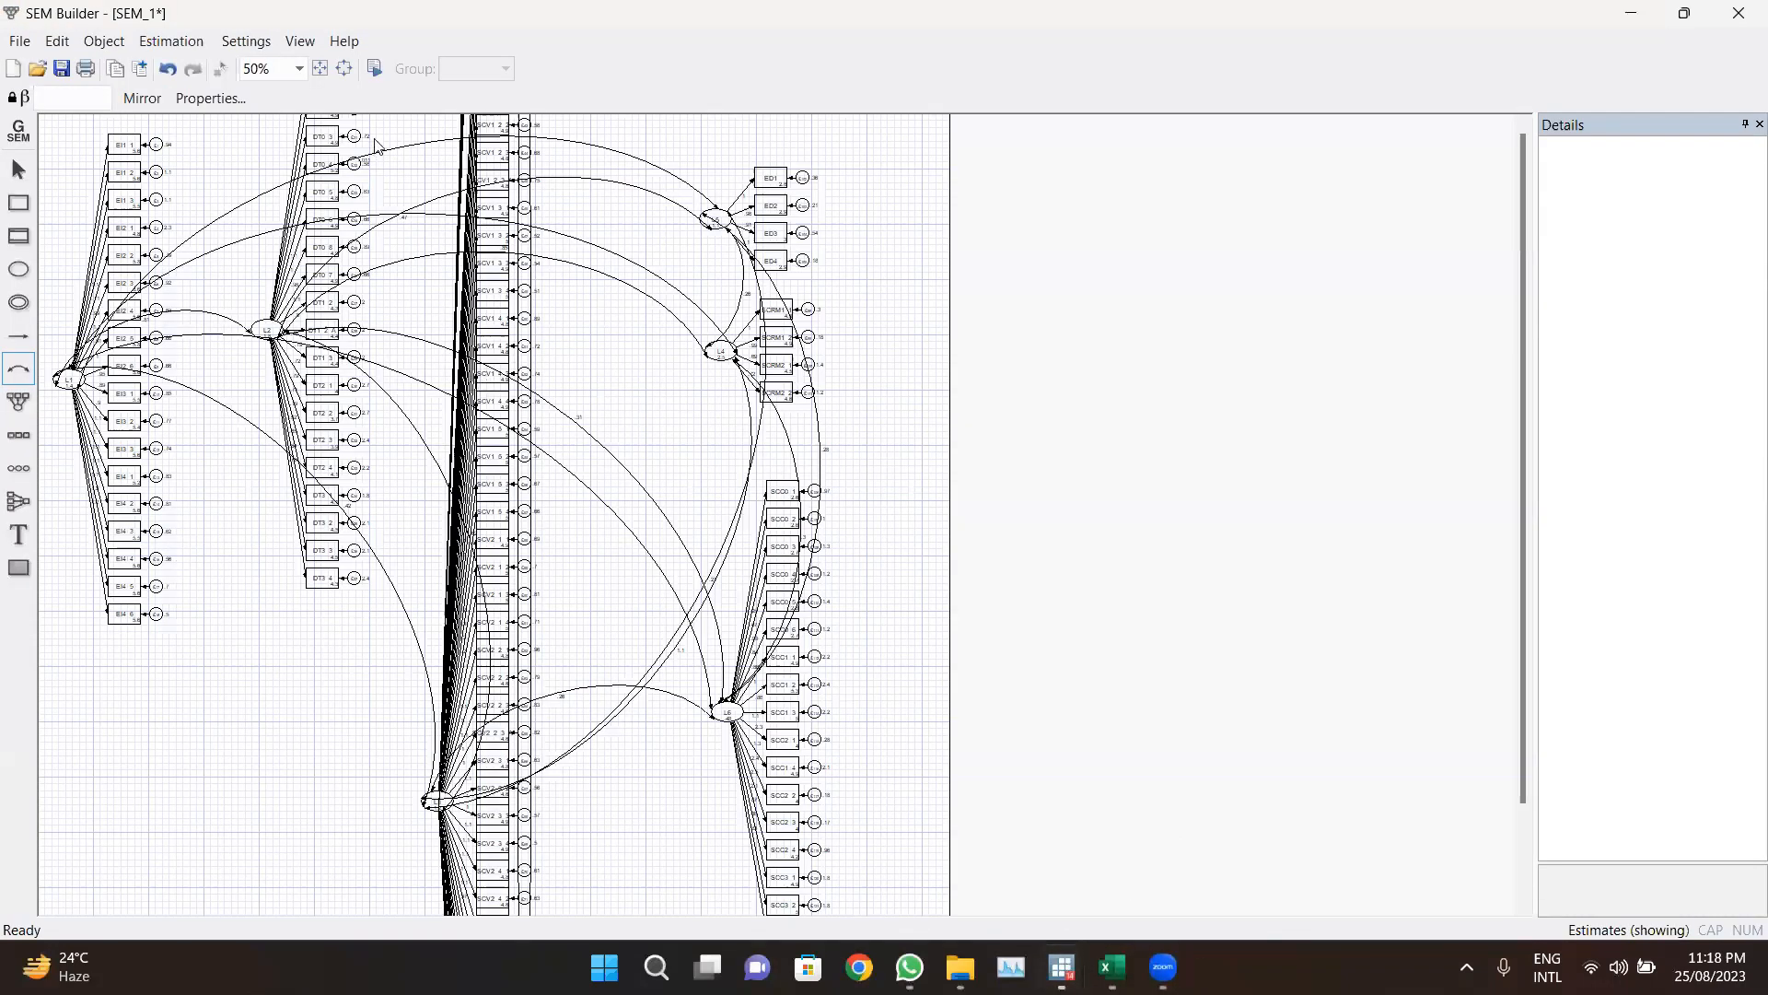
left_click(380, 66)
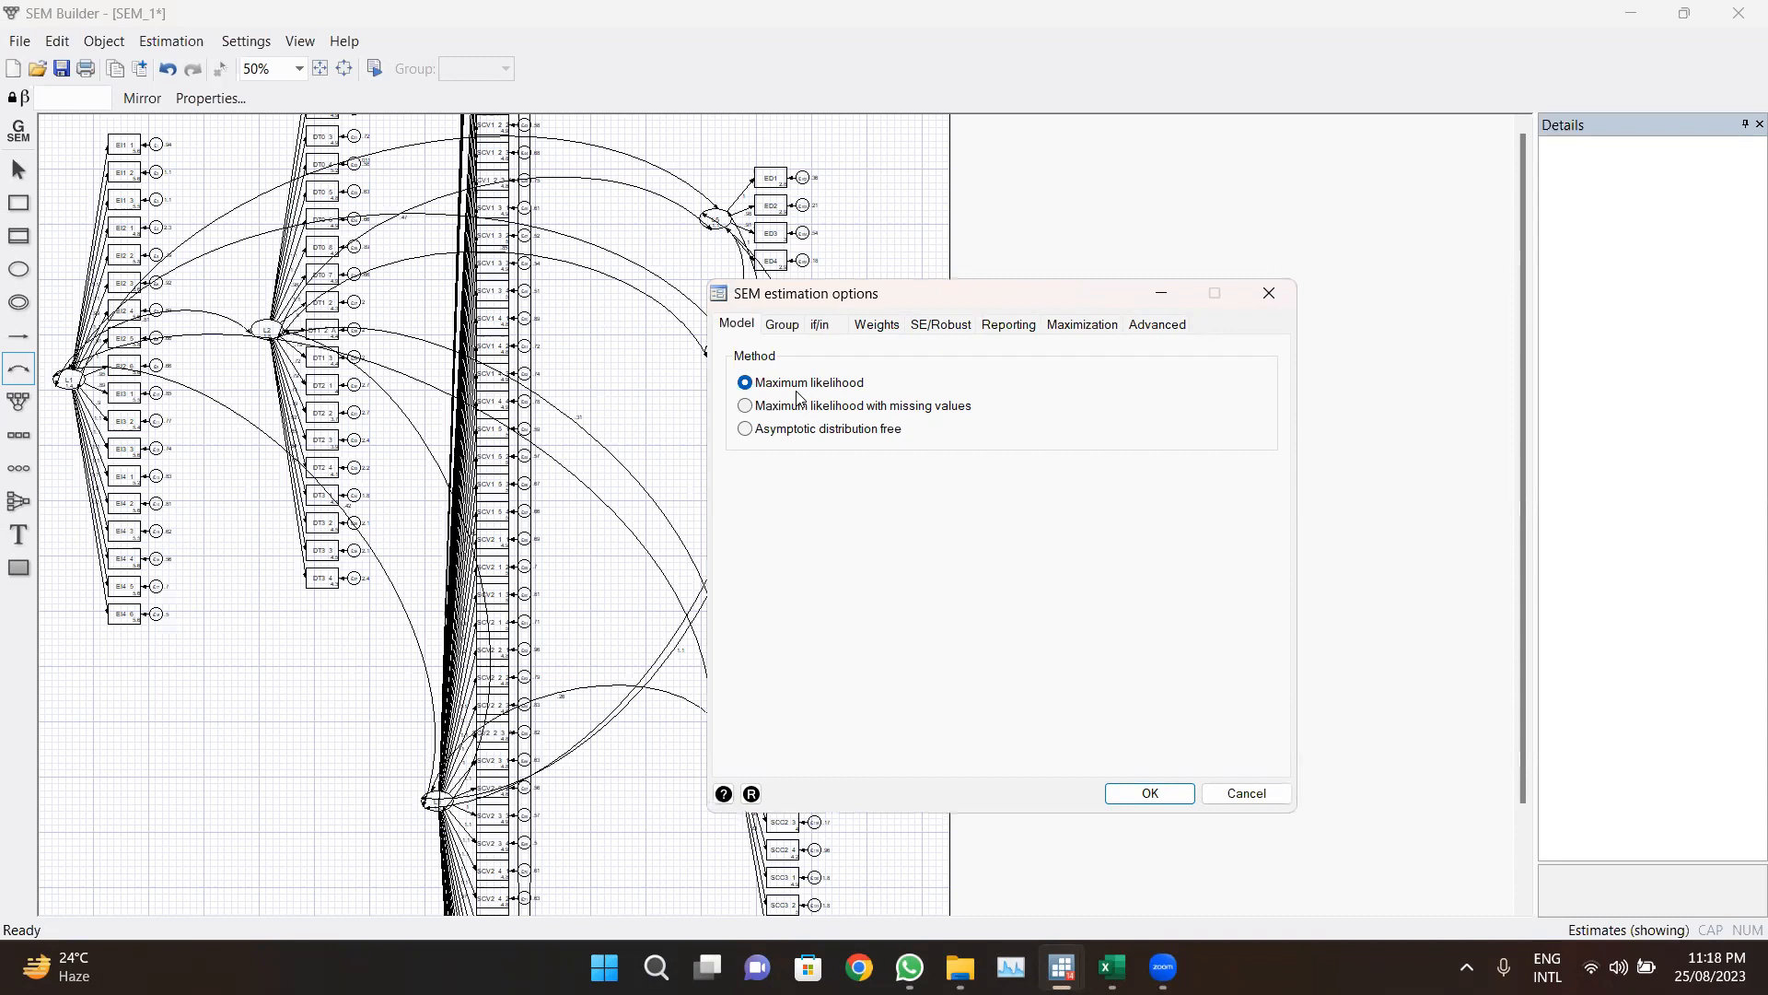
left_click(1260, 308)
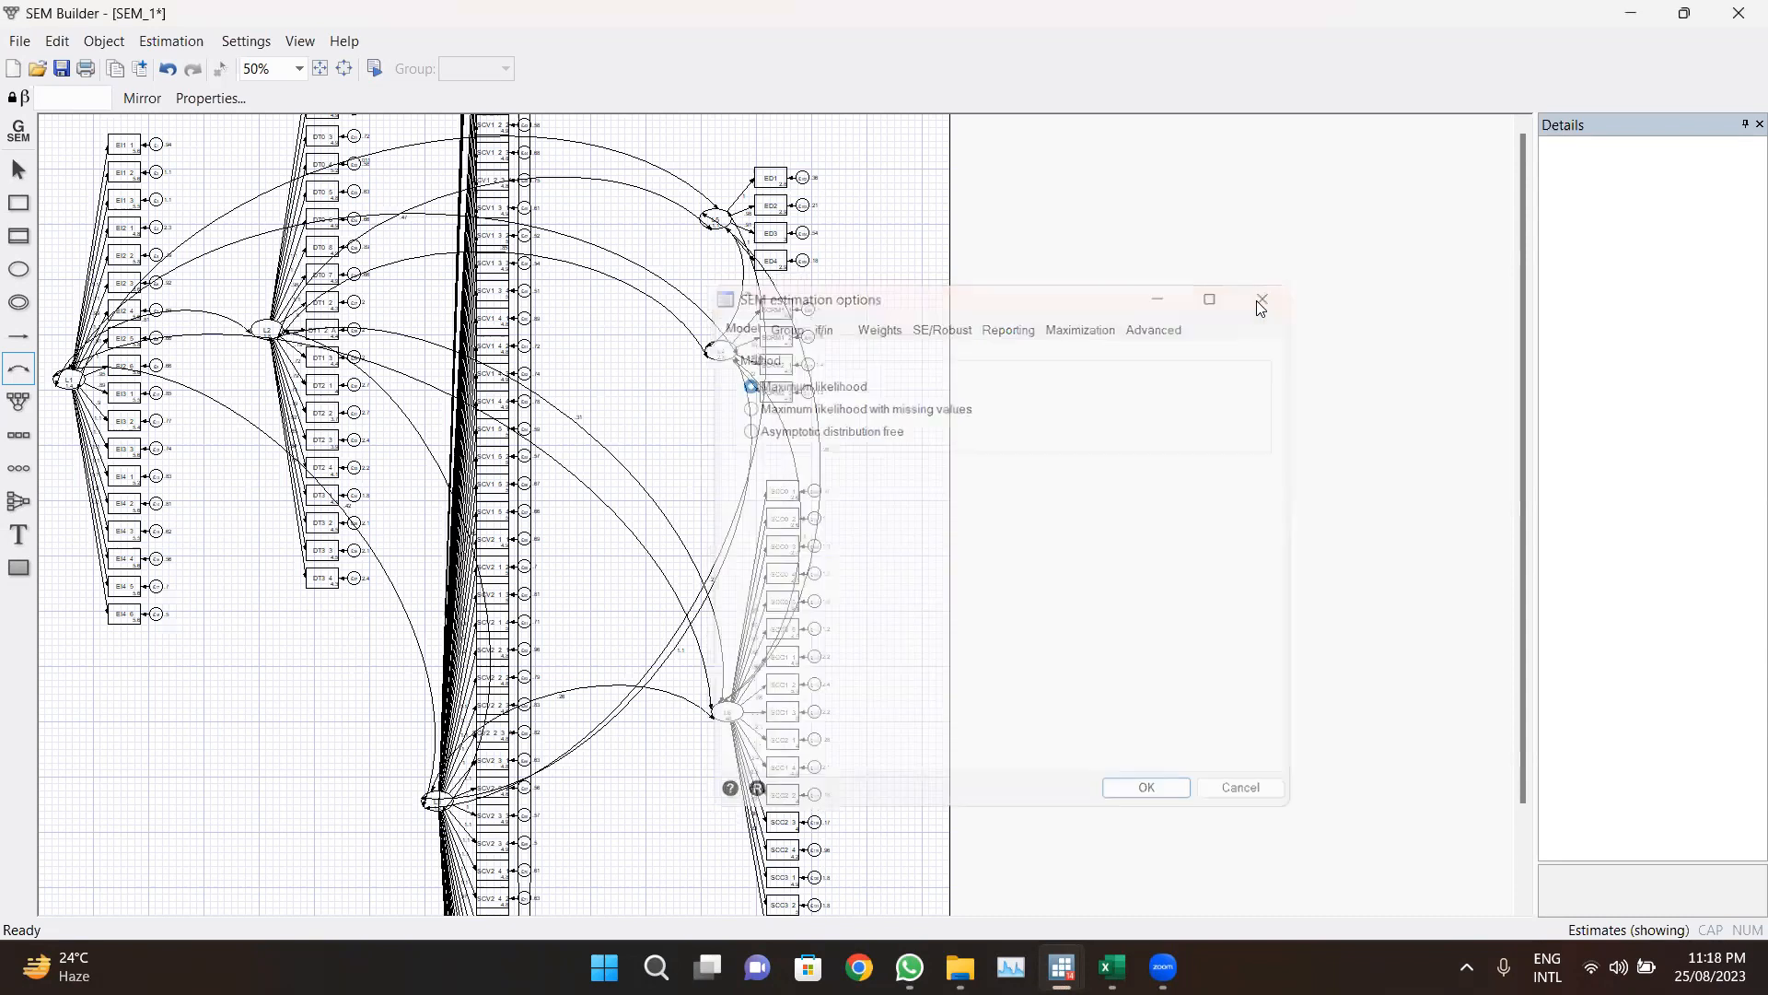
Step: Return to the Stata results window and highlight the goodness-of-fit statistics table again
mouse_move(1068, 949)
left_click(931, 829)
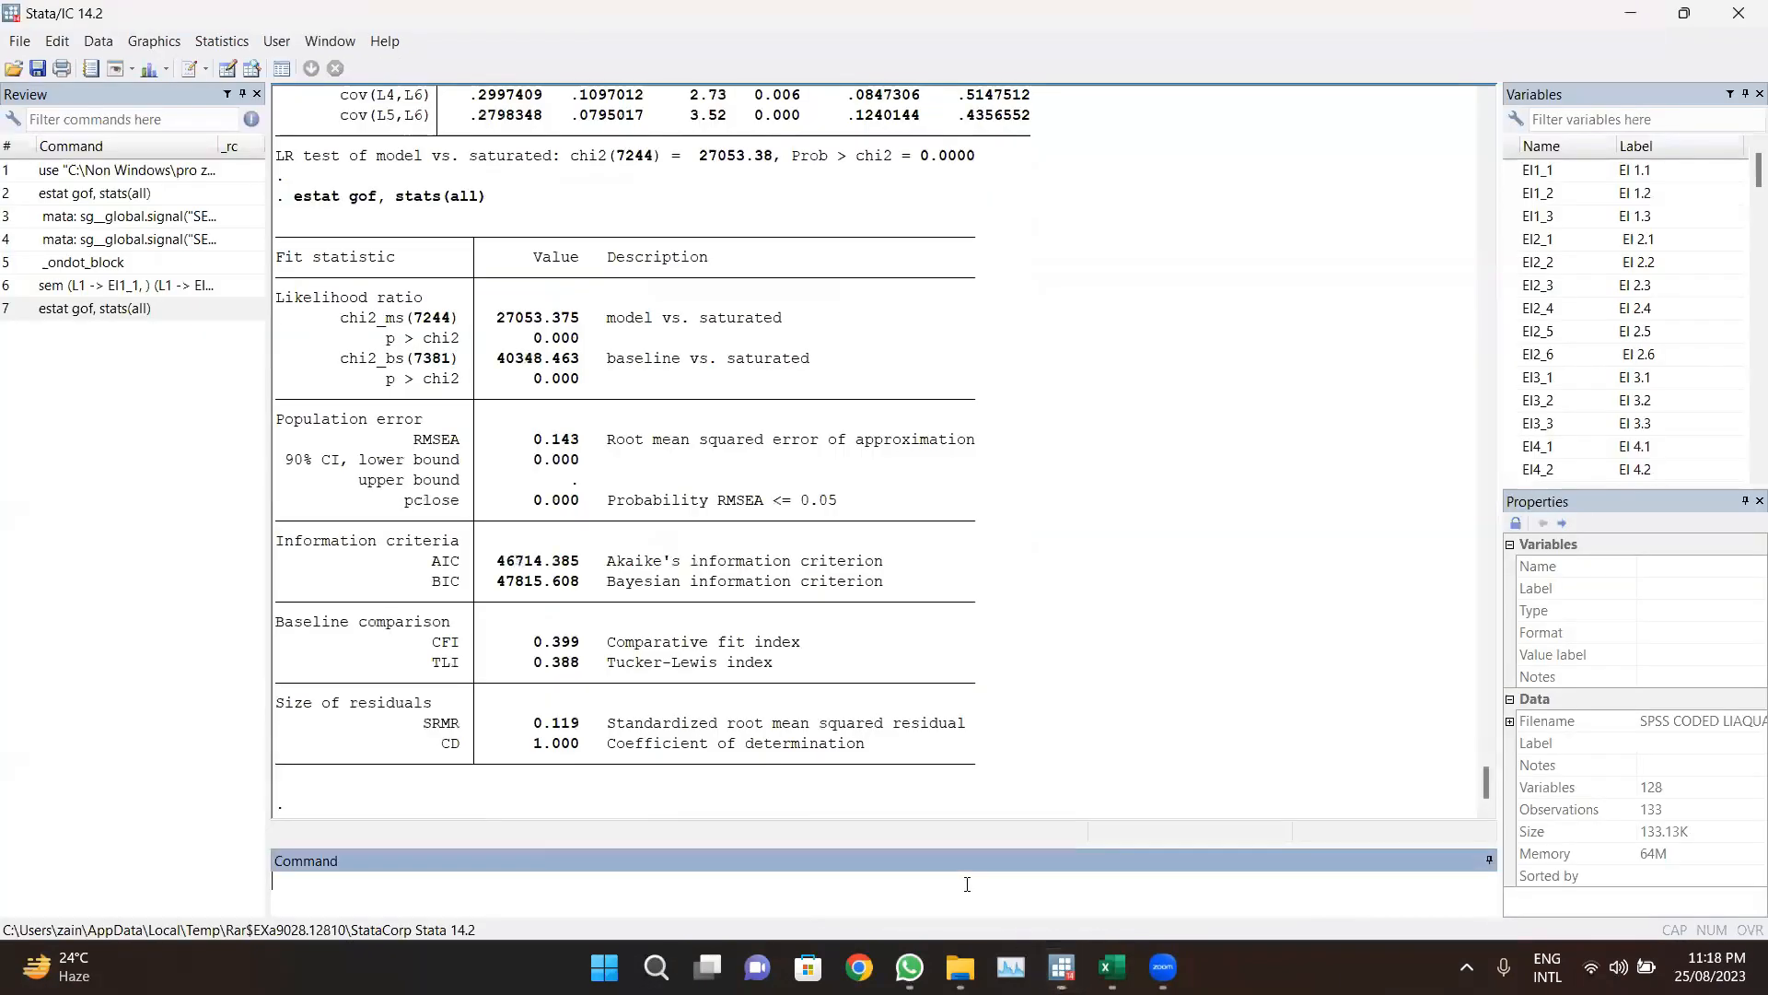
left_click_drag(864, 746, 331, 260)
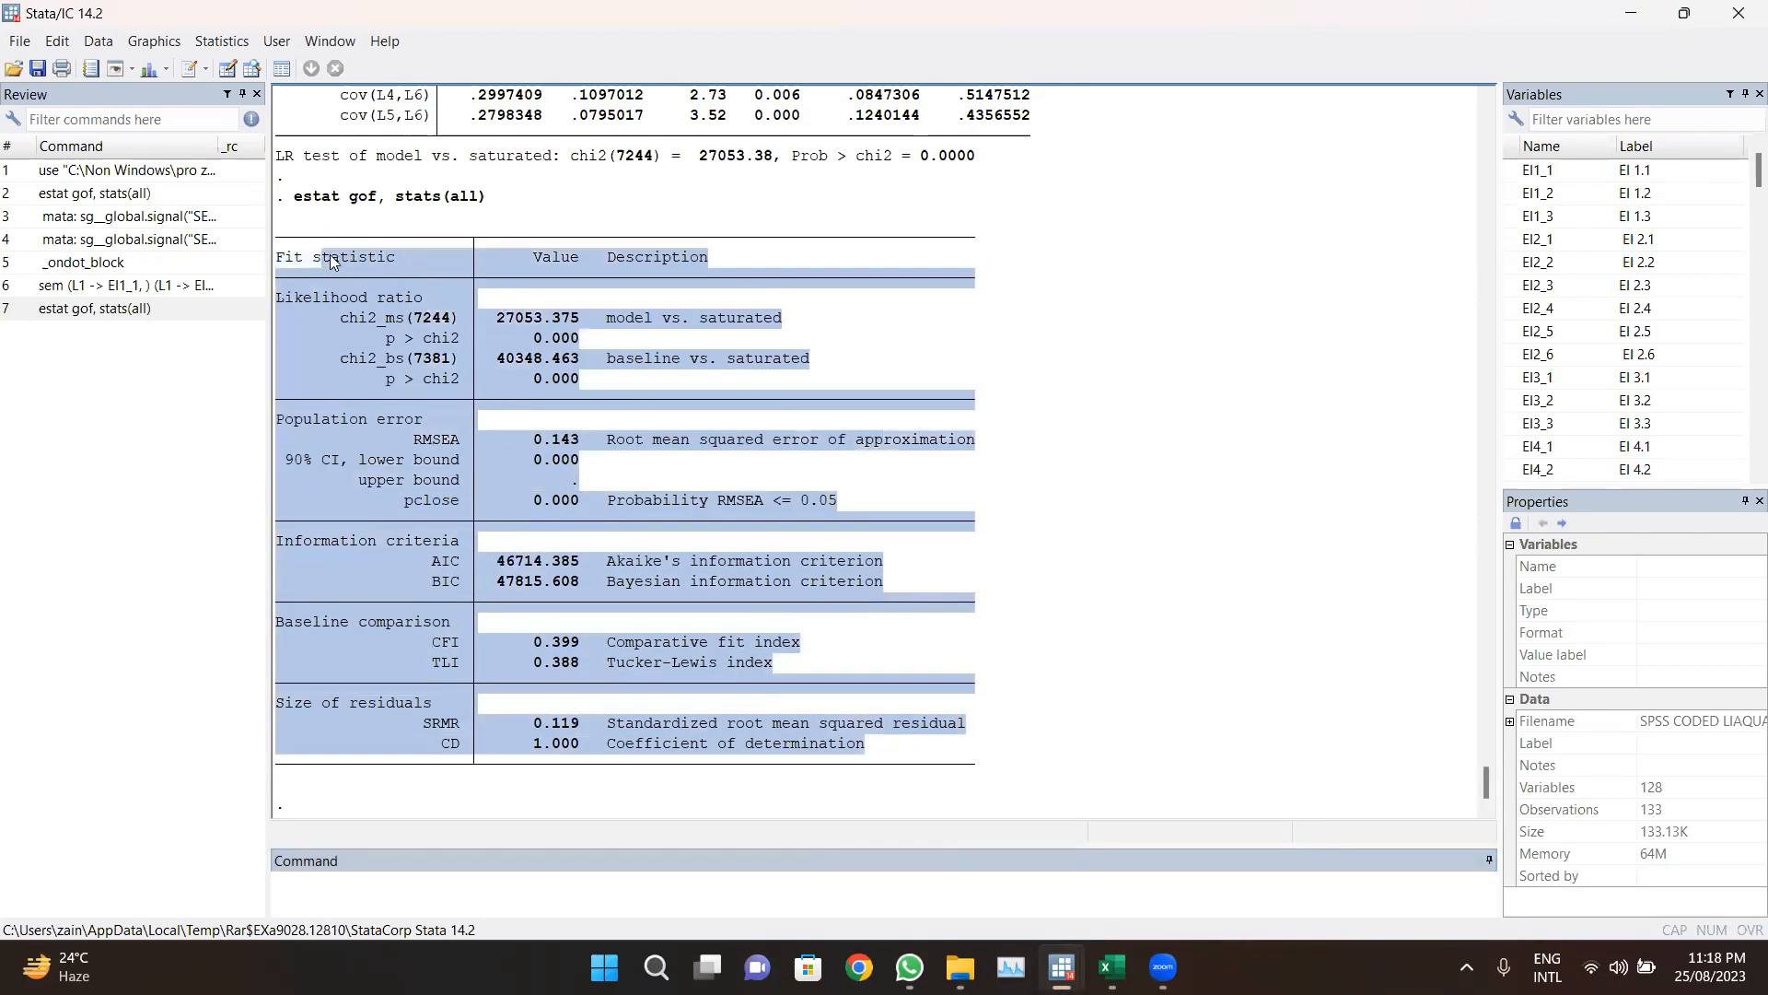
left_click(1098, 399)
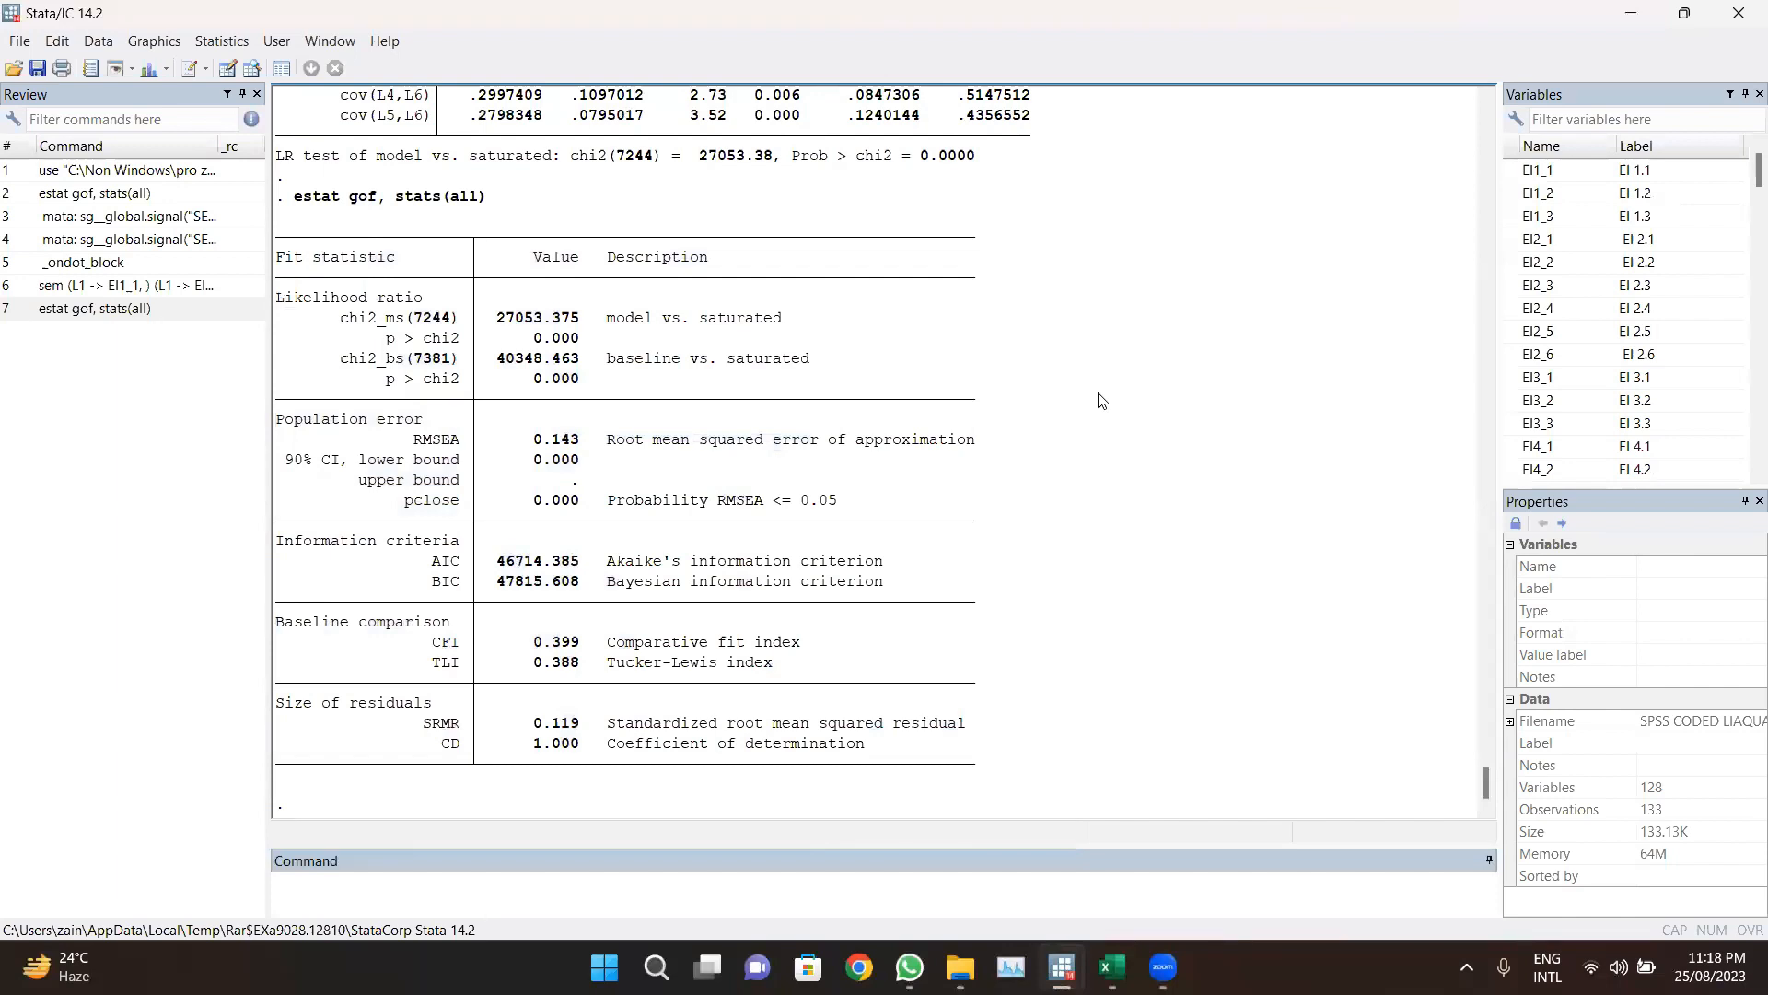